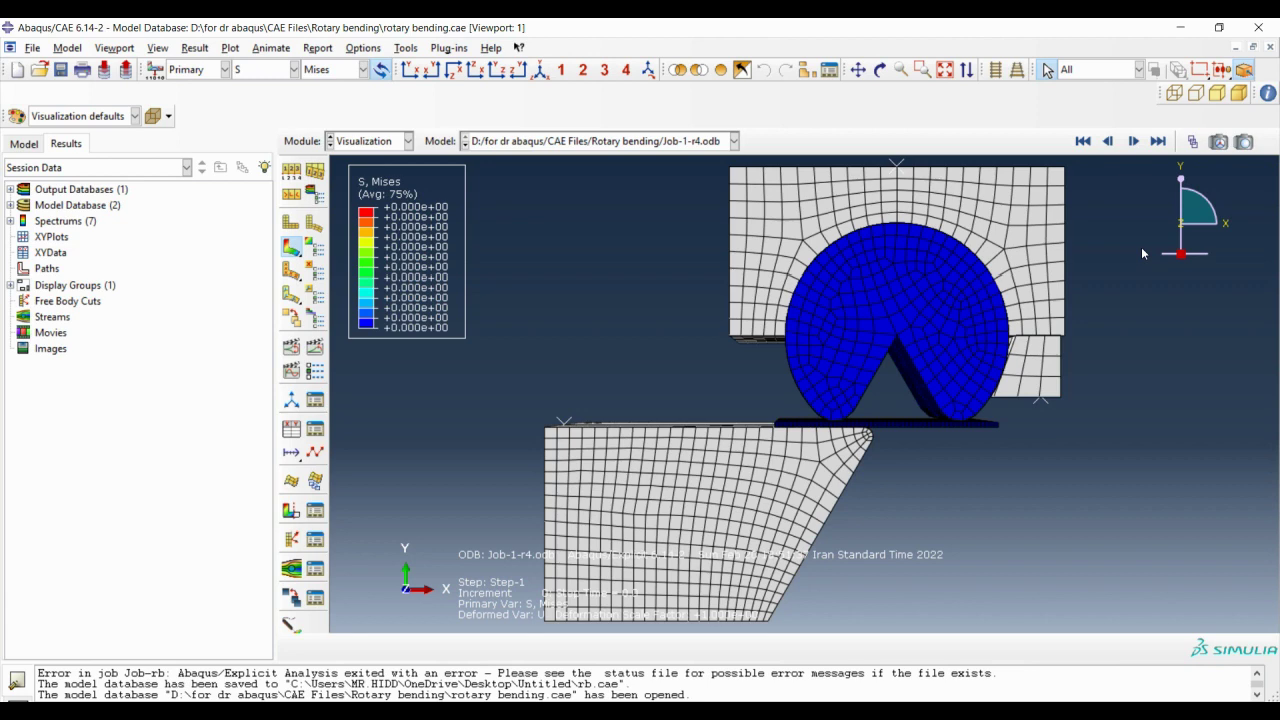
- Animate the Job-1-r4.odb time history, showing Mises stress on the blank as the die closes
left_click(315, 346)
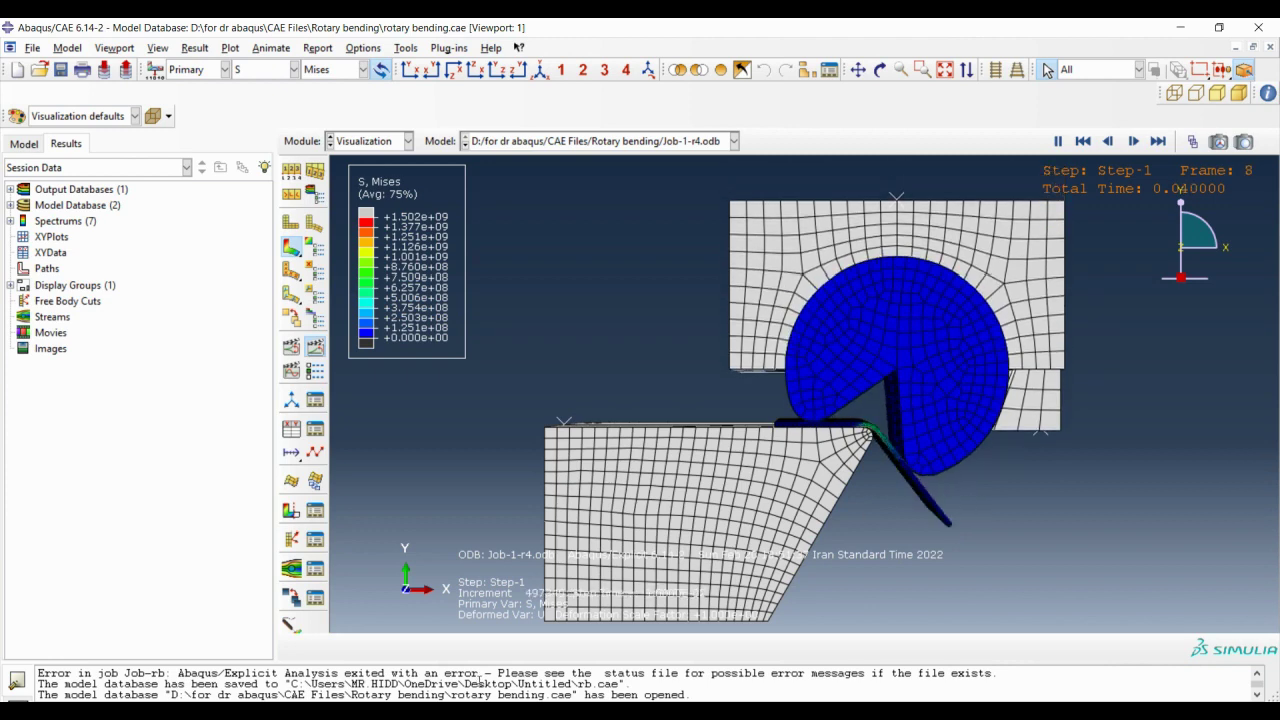
- Stop the Mises stress animation on the final bent blank and drop down the Module list
left_click(315, 357)
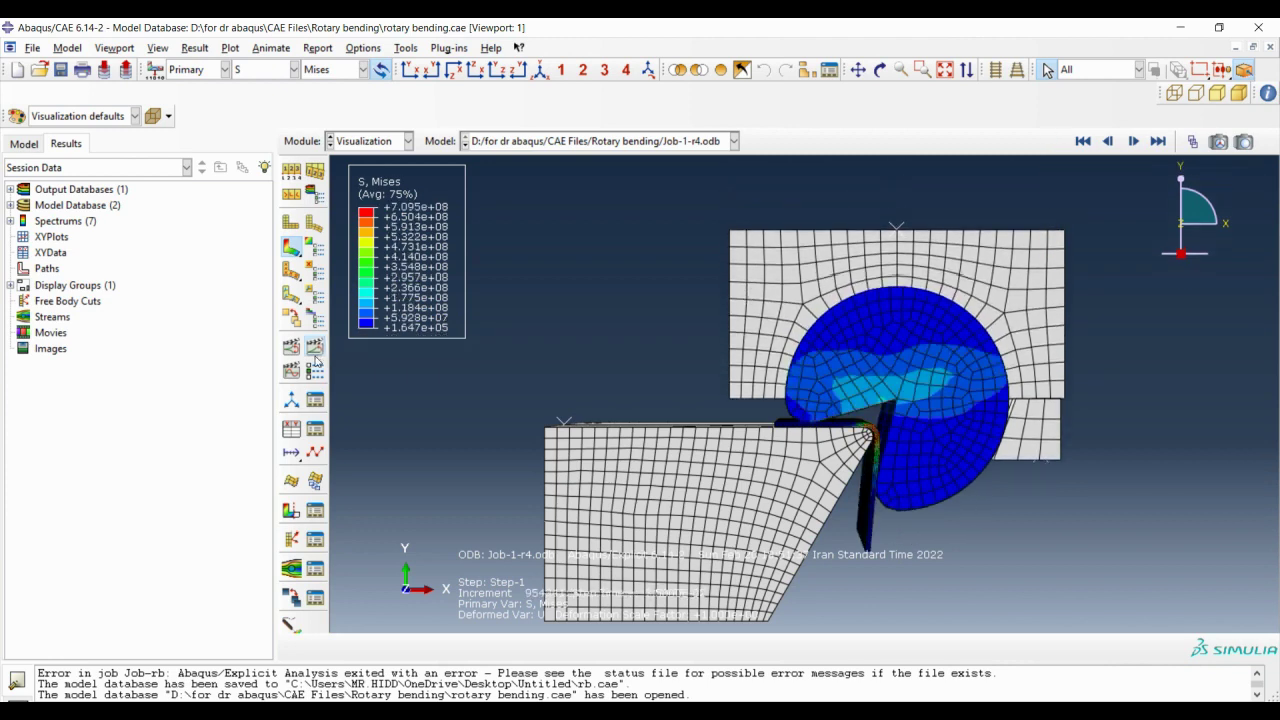
left_click(357, 142)
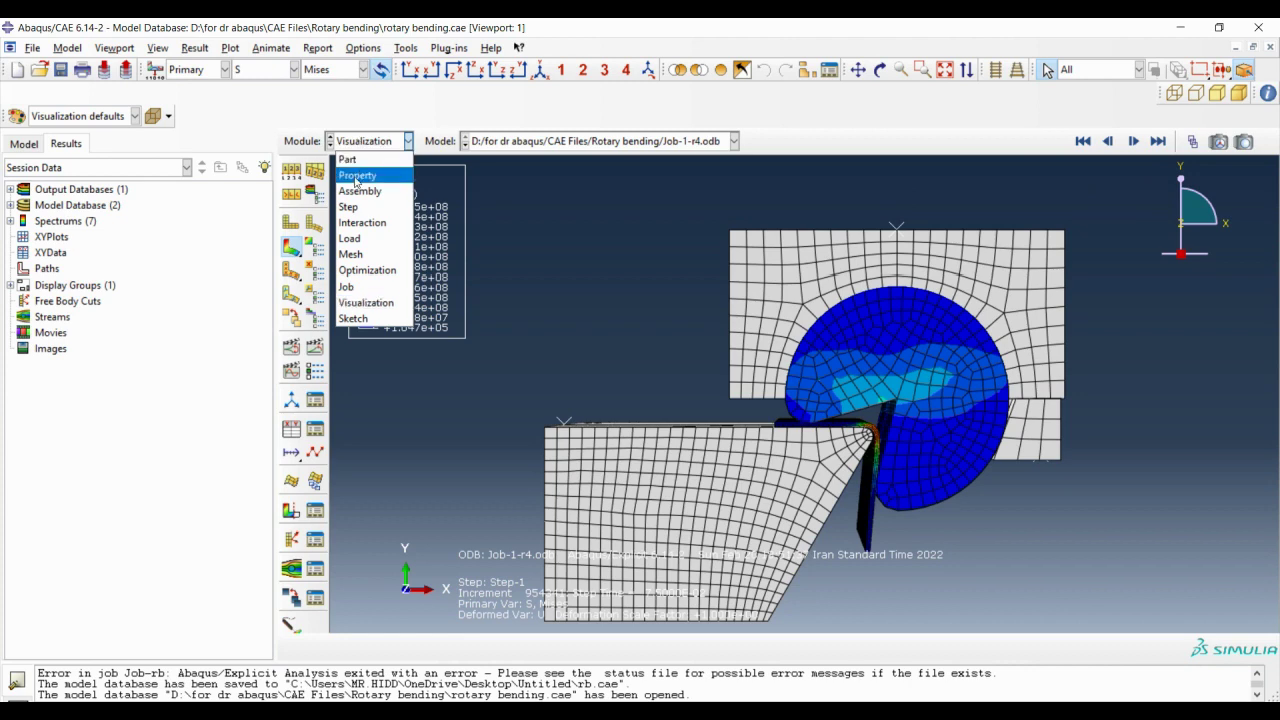
- In the Property module, delete the old Model-1-Copy from the model tree
left_click(357, 176)
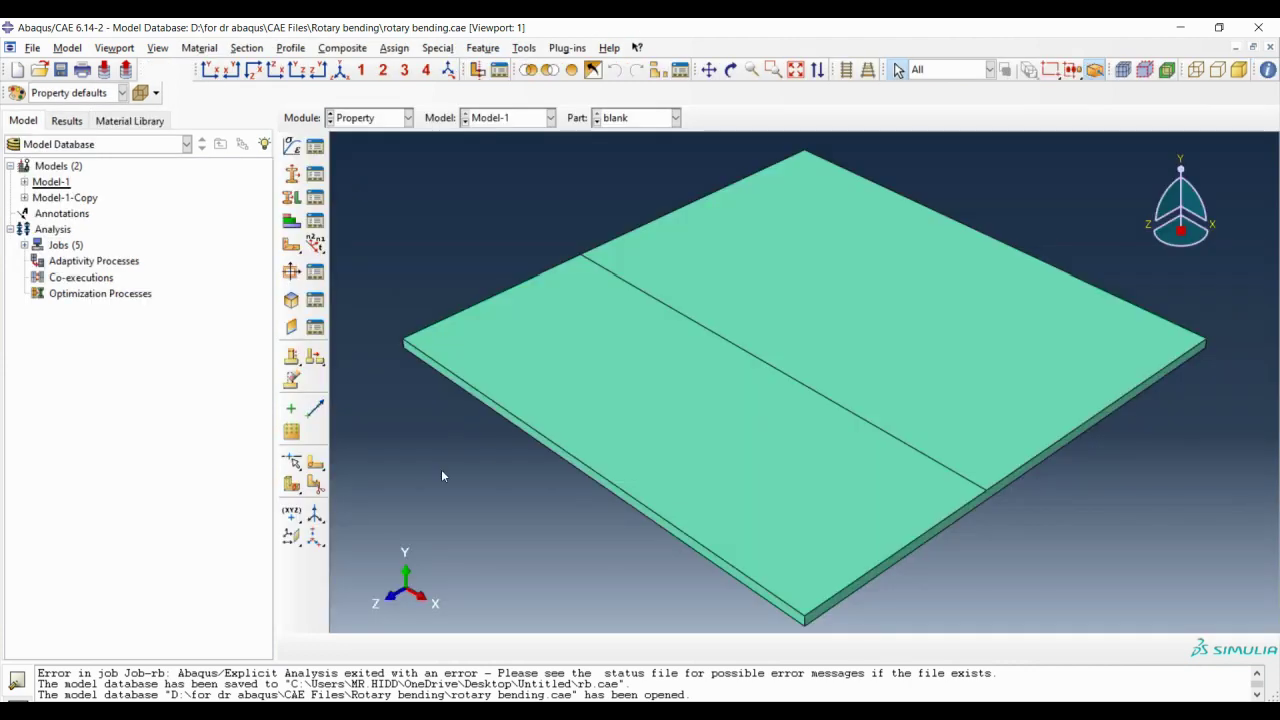
left_click(48, 182)
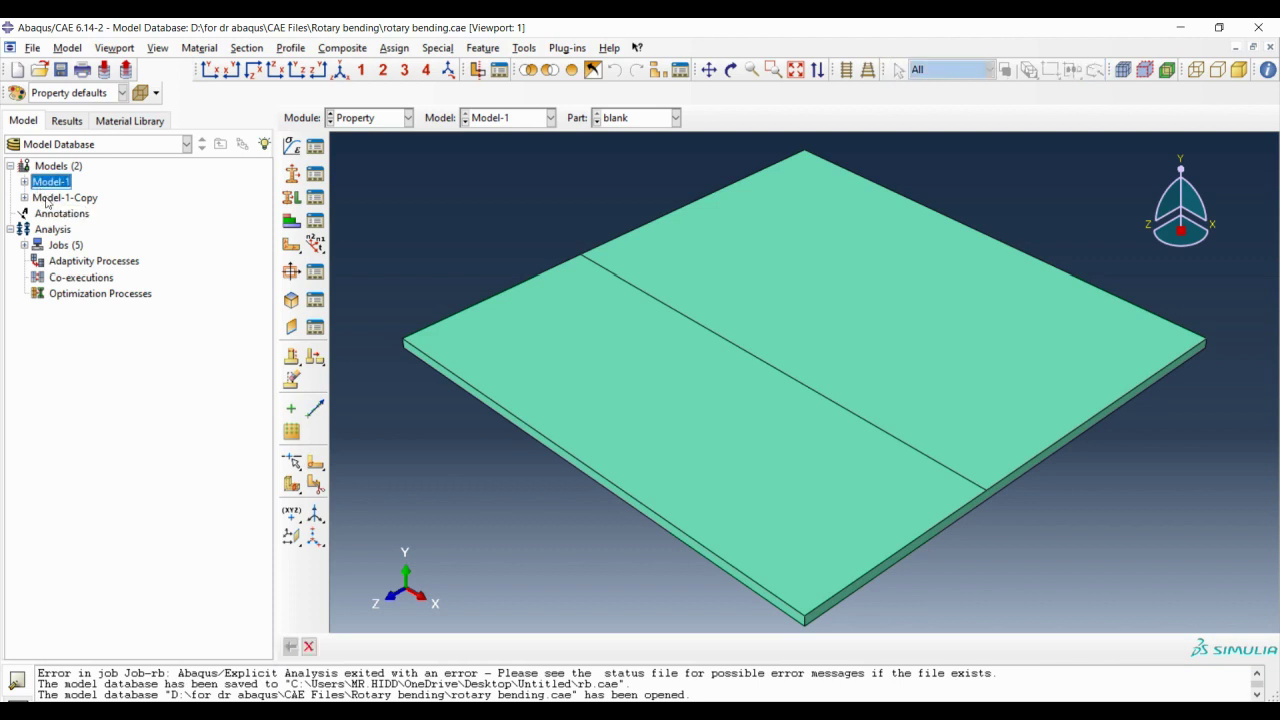
left_click(50, 198)
right_click(49, 203)
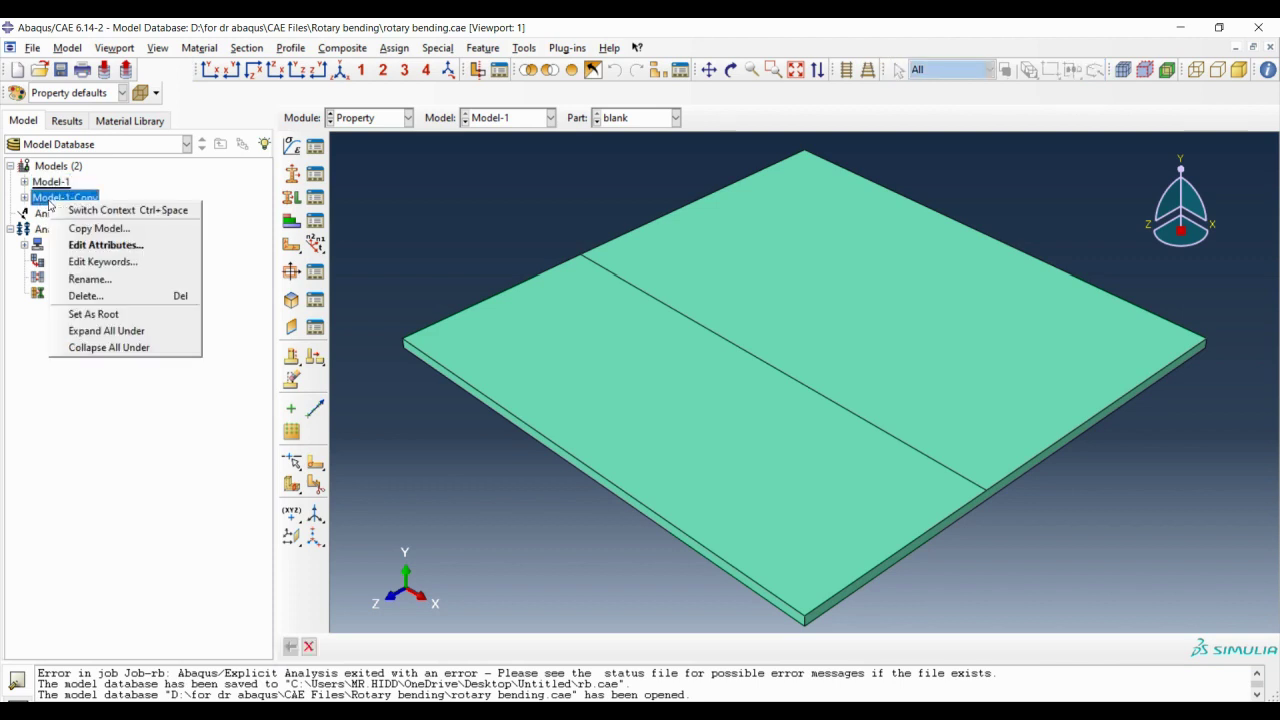
left_click(60, 297)
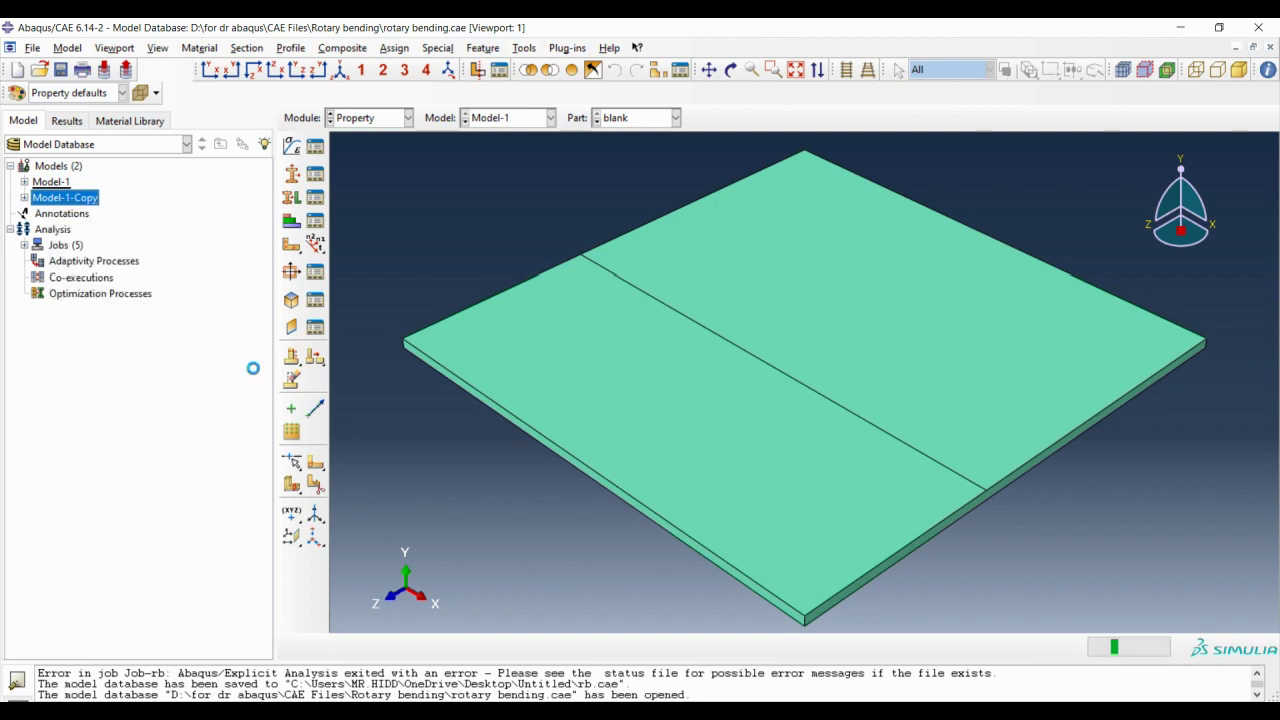
left_click(598, 388)
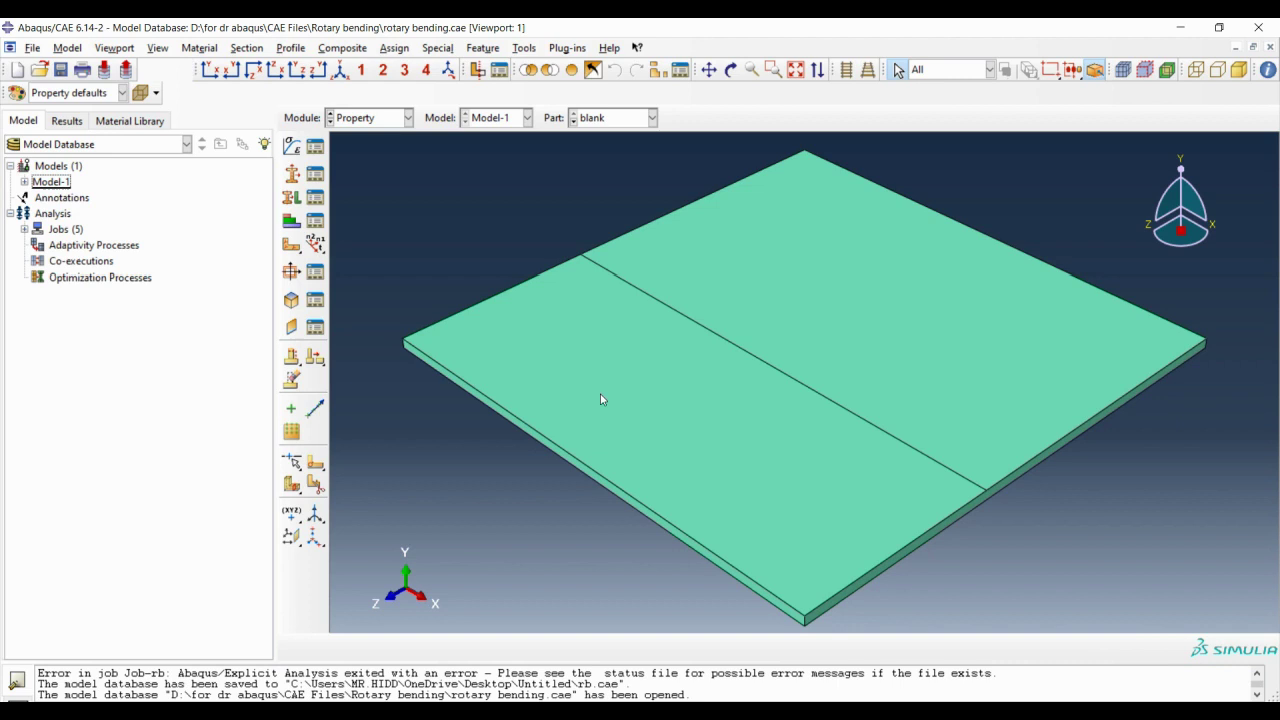
- Copy Model-1 into a new Model-1-Copy and open it in the Step module
left_click(56, 185)
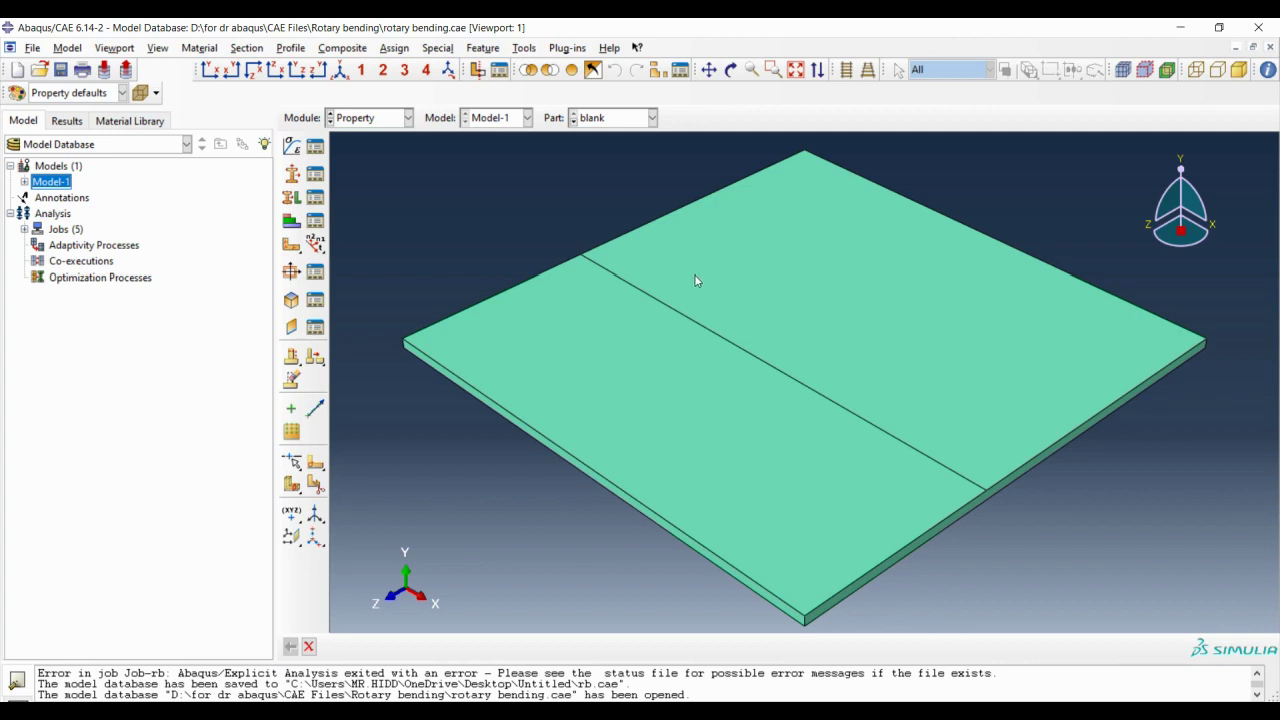
right_click(41, 186)
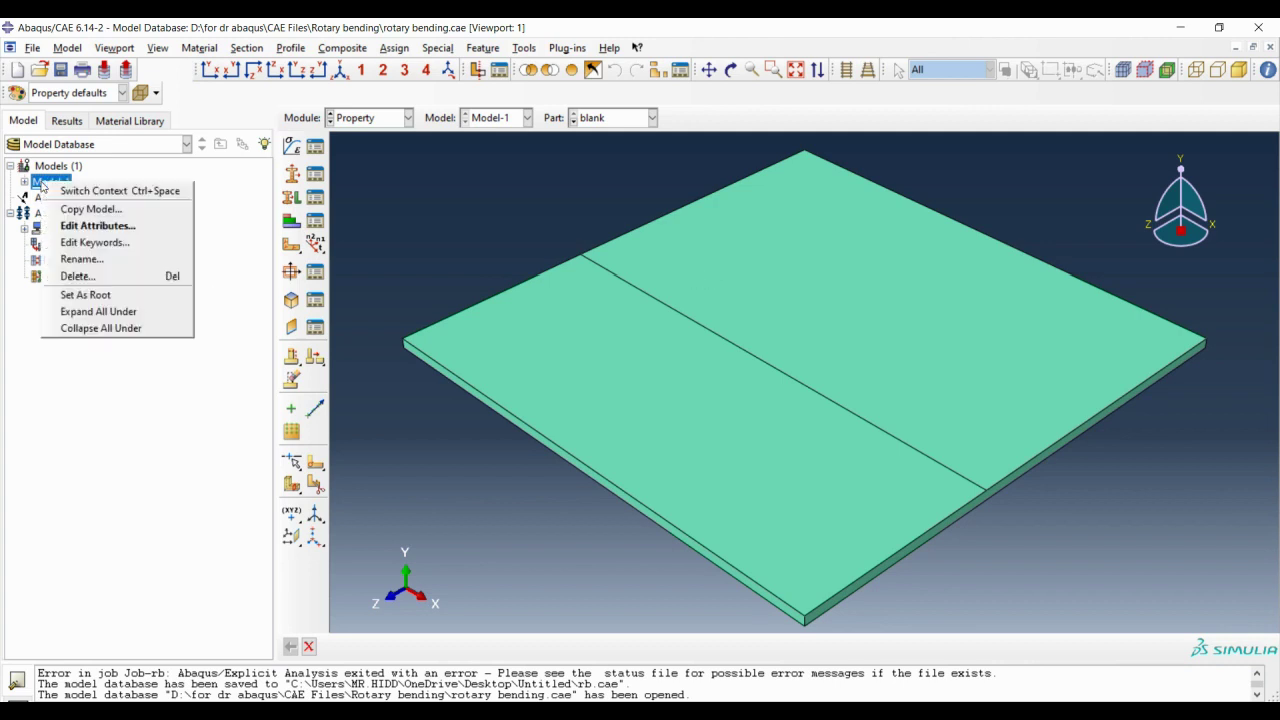
left_click(58, 209)
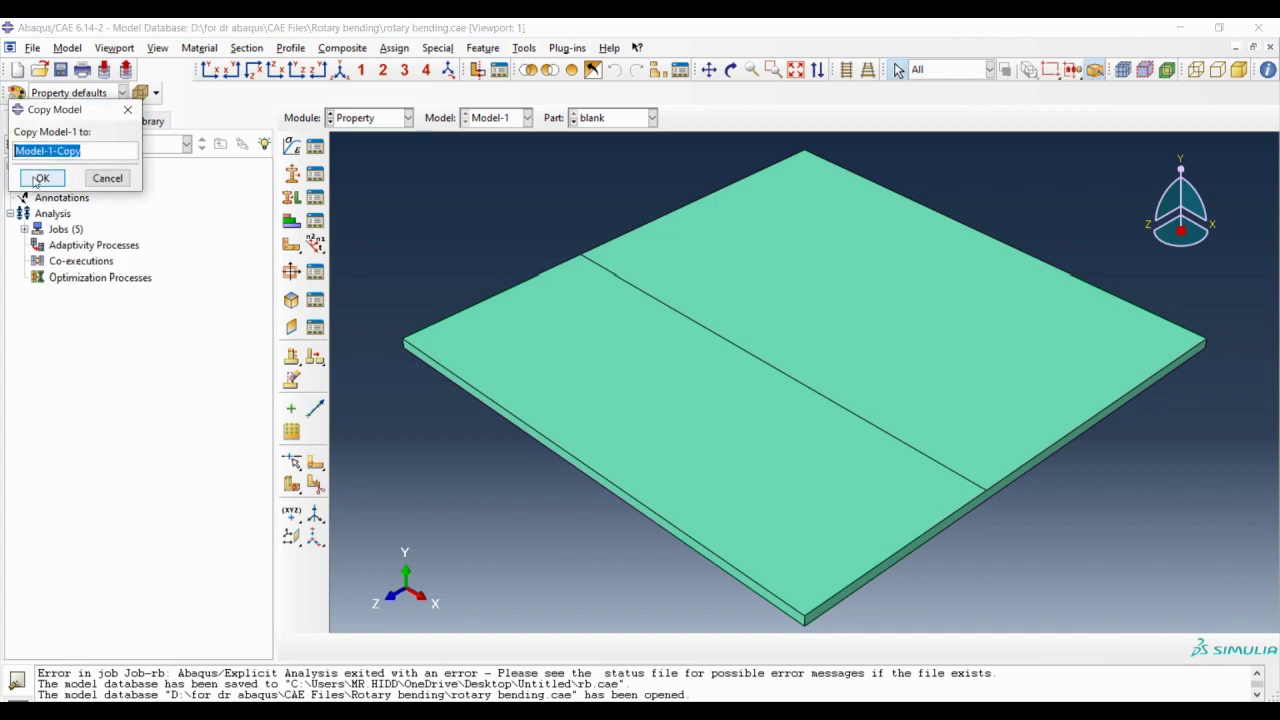
left_click(38, 178)
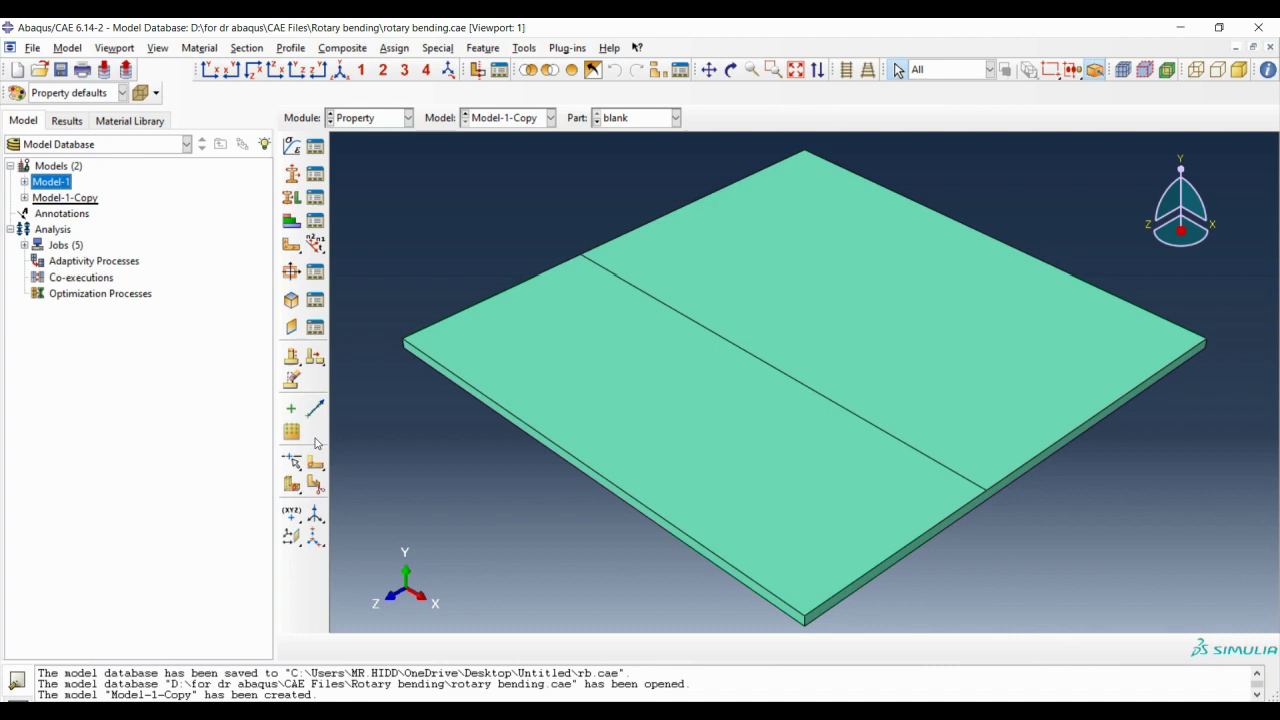
left_click(65, 197)
left_click(360, 118)
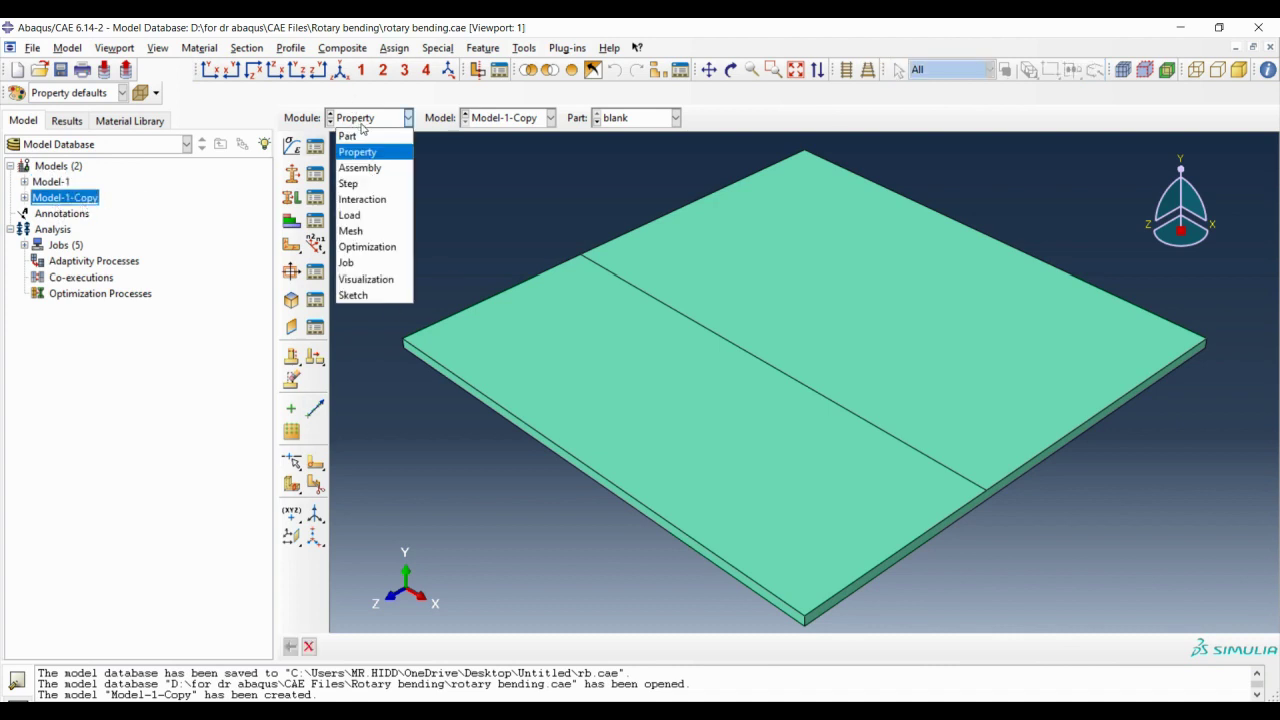
left_click(350, 183)
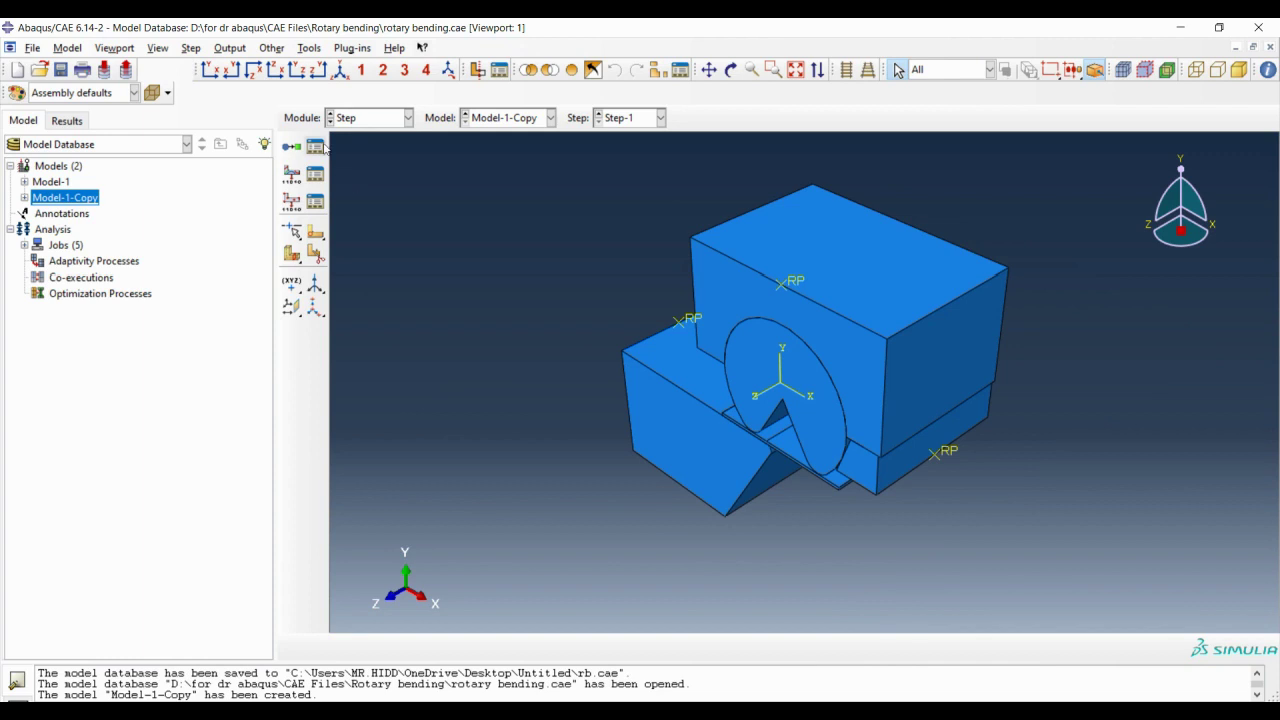
- Delete the explicit dynamic Step-1 in the Step Manager
left_click(315, 147)
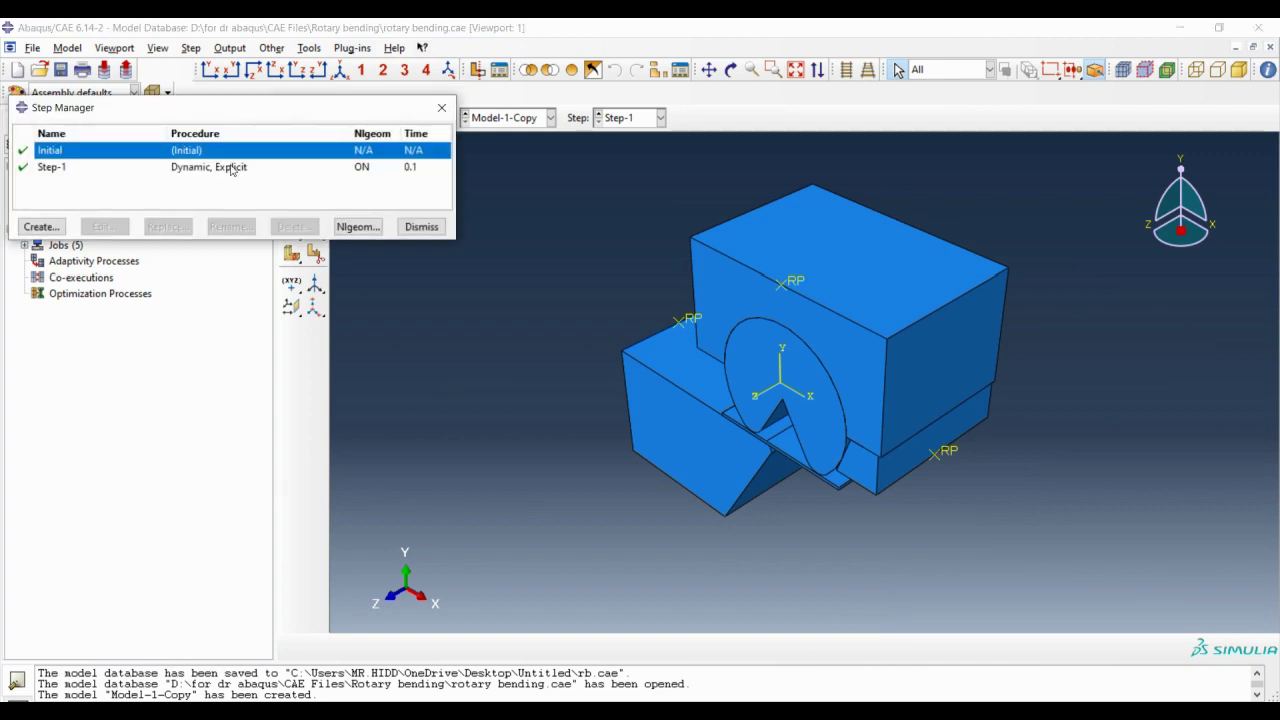
left_click(214, 170)
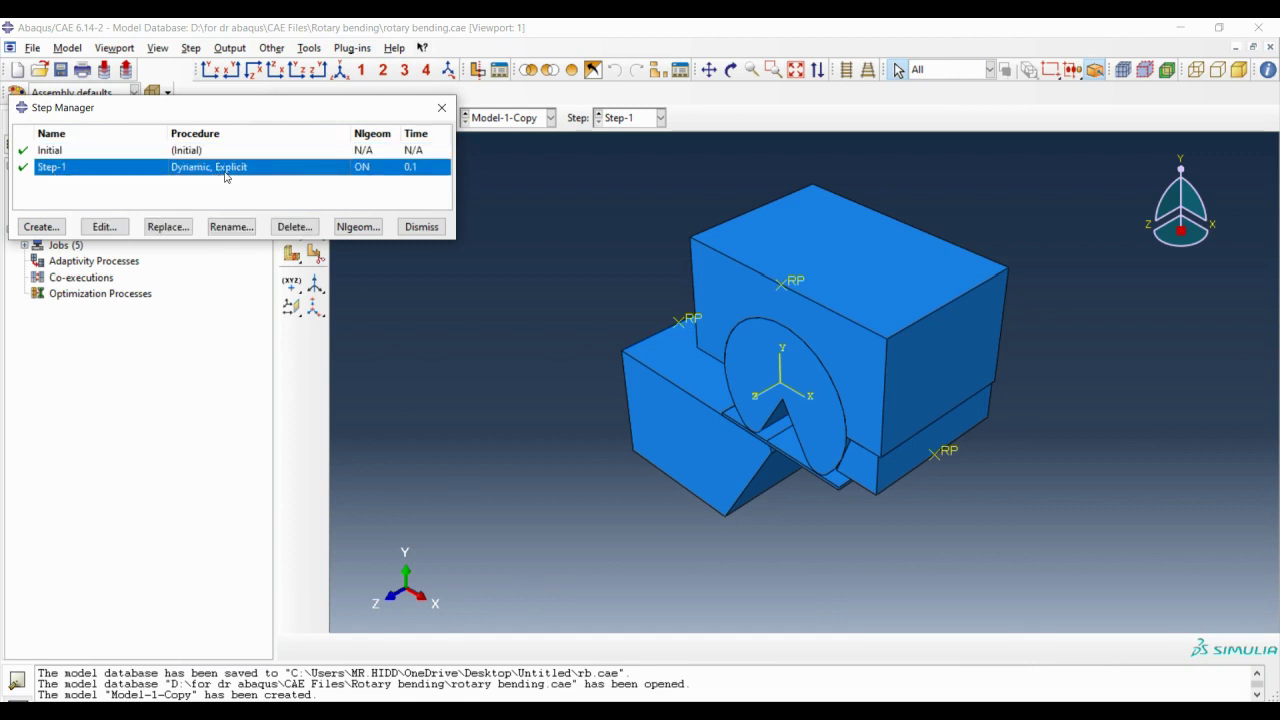
left_click(294, 228)
left_click(547, 415)
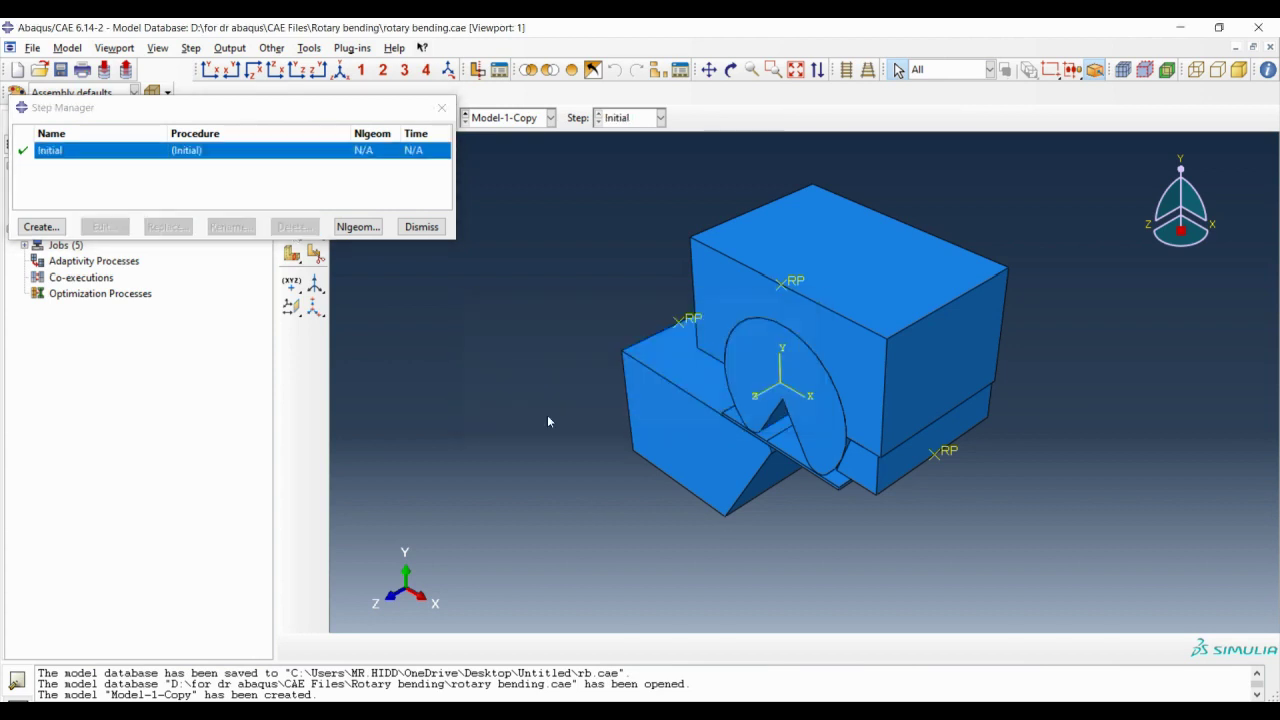
left_click(416, 225)
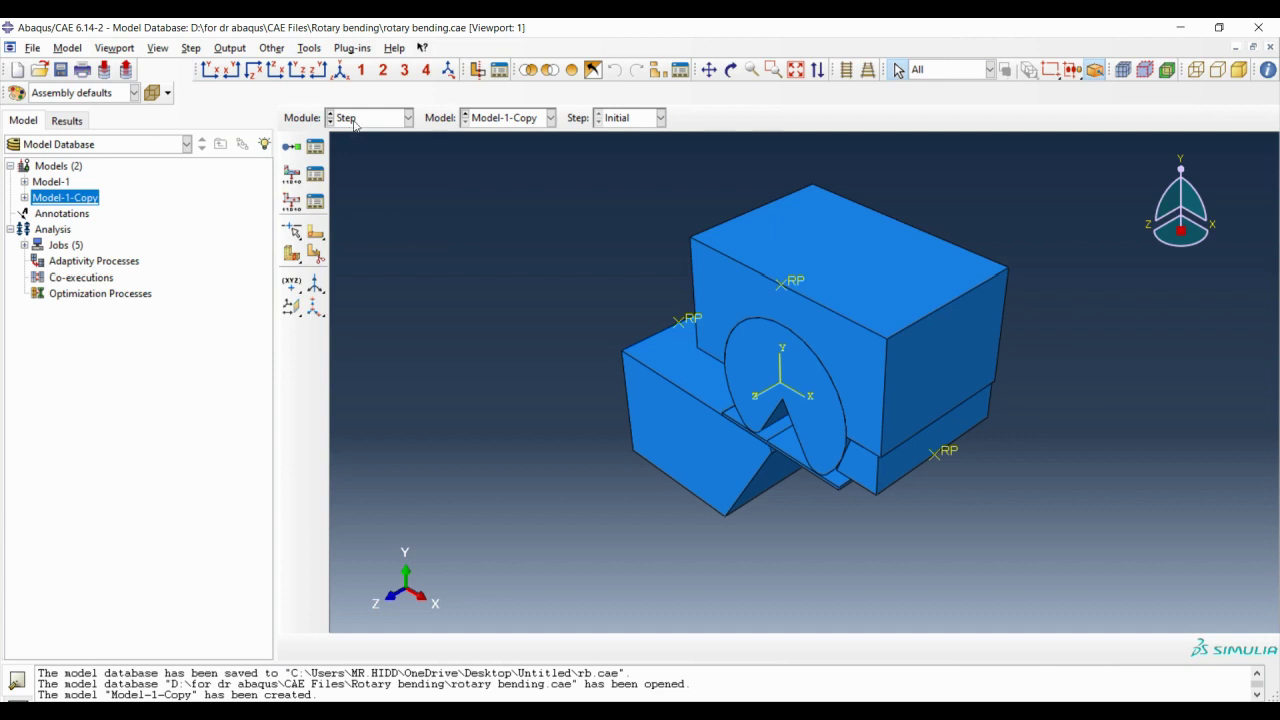
- Create a new Static, General Step-1 after Initial with time period 1
left_click(290, 148)
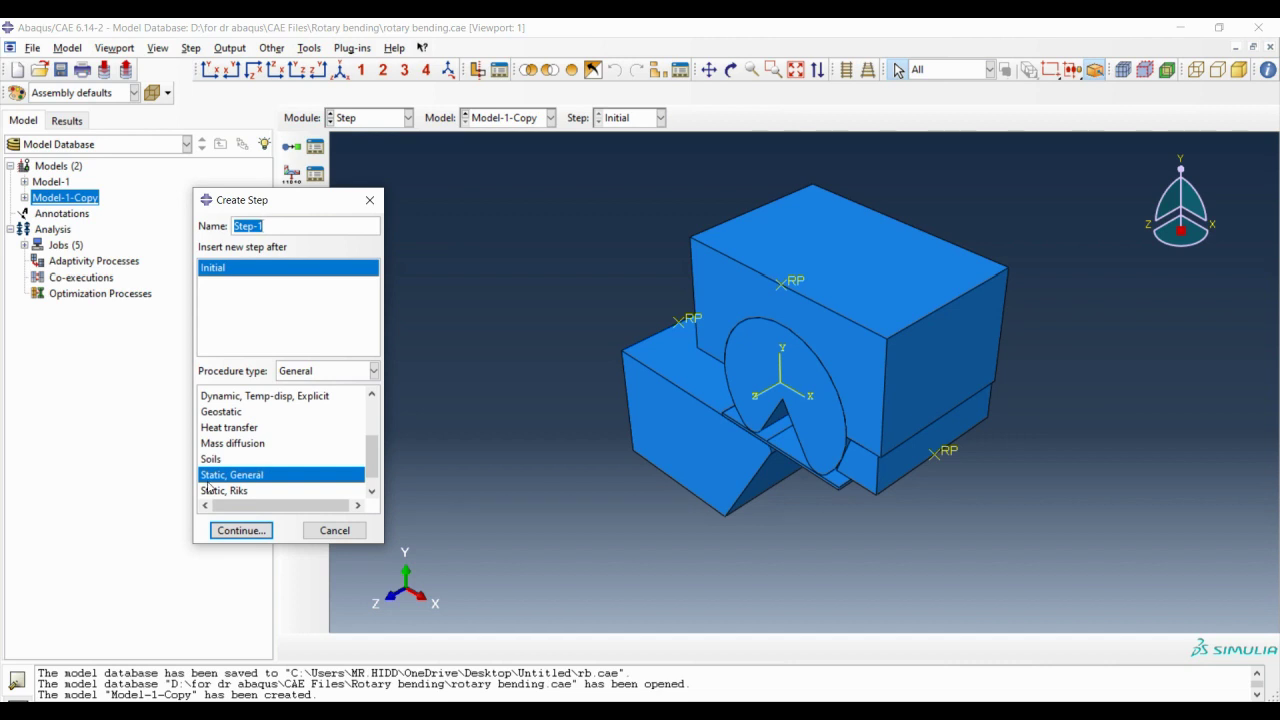
left_click(241, 530)
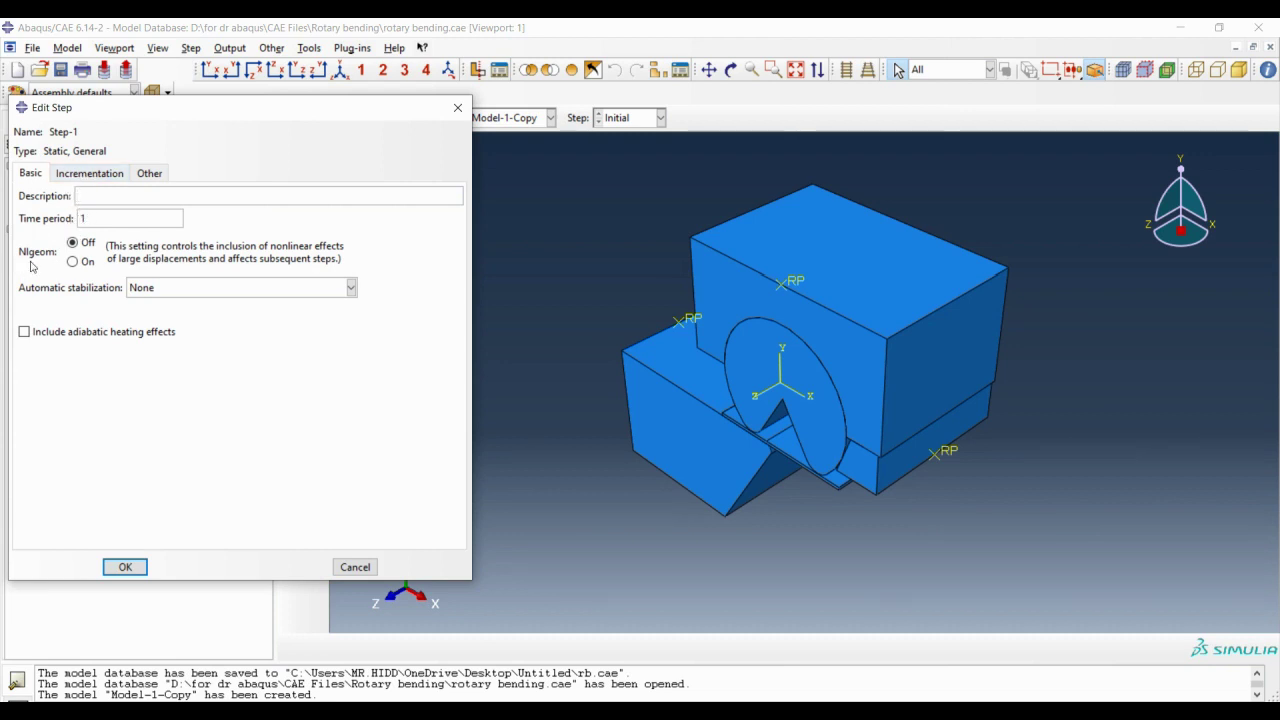
left_click(124, 567)
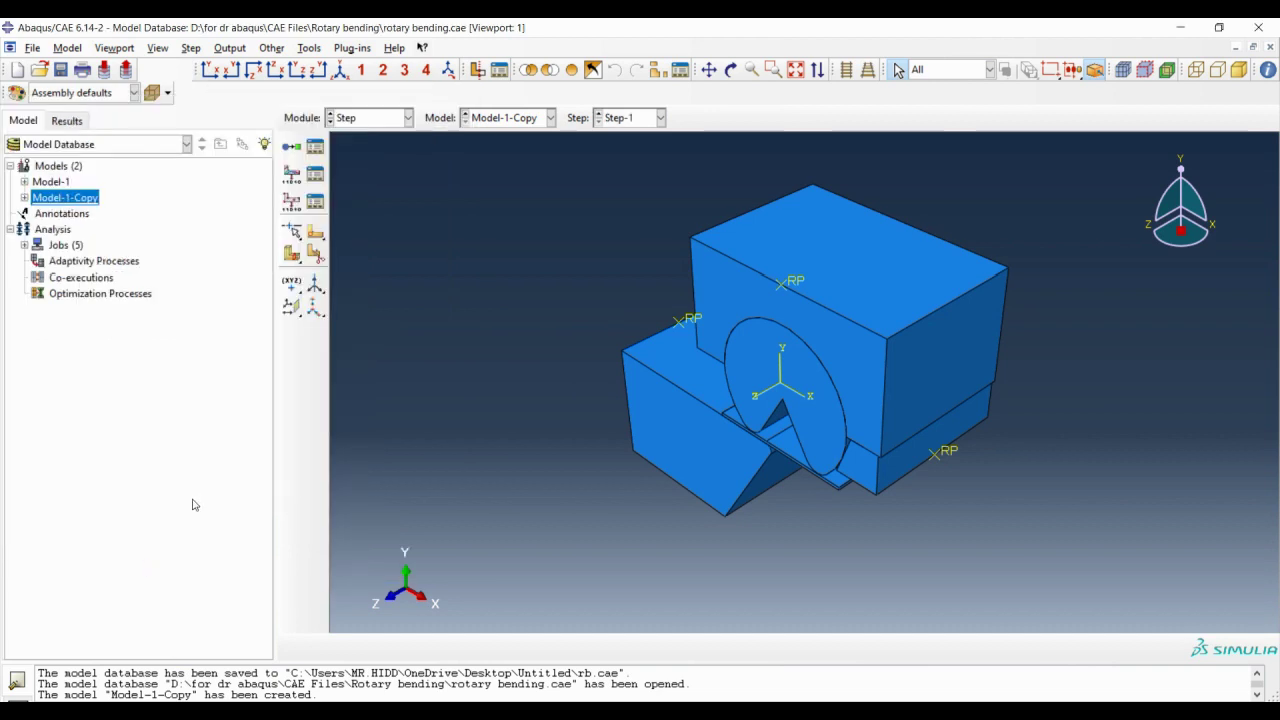
left_click(358, 117)
- In Model-1-Copy's Parts list, select every part except the blank and delete the four dies and rocker parts
left_click(349, 215)
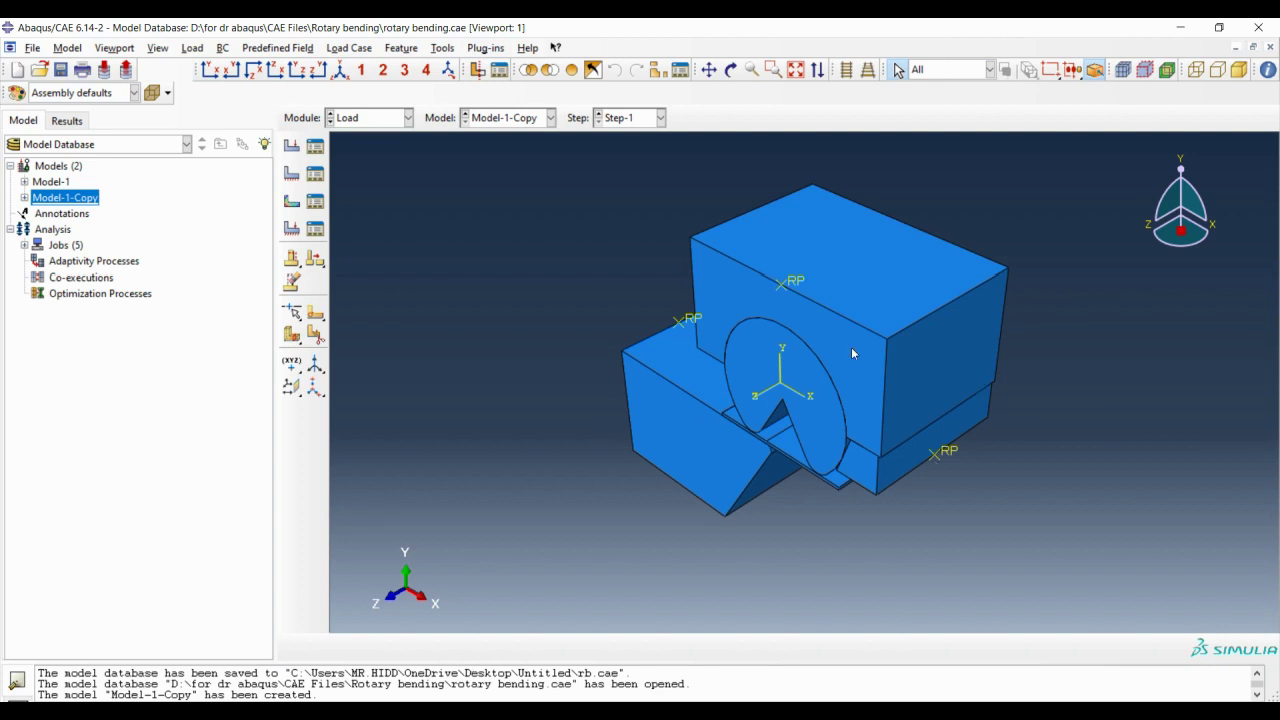
left_click(24, 197)
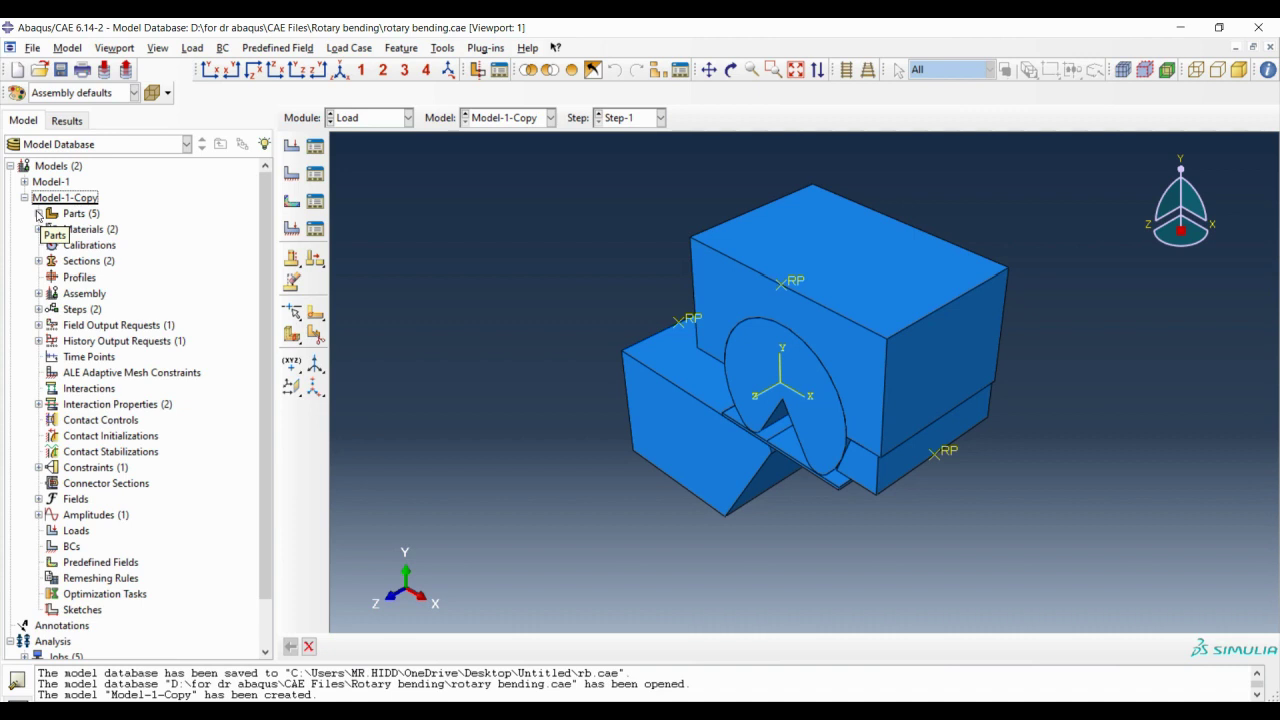
scroll(832, 493, "up", 5)
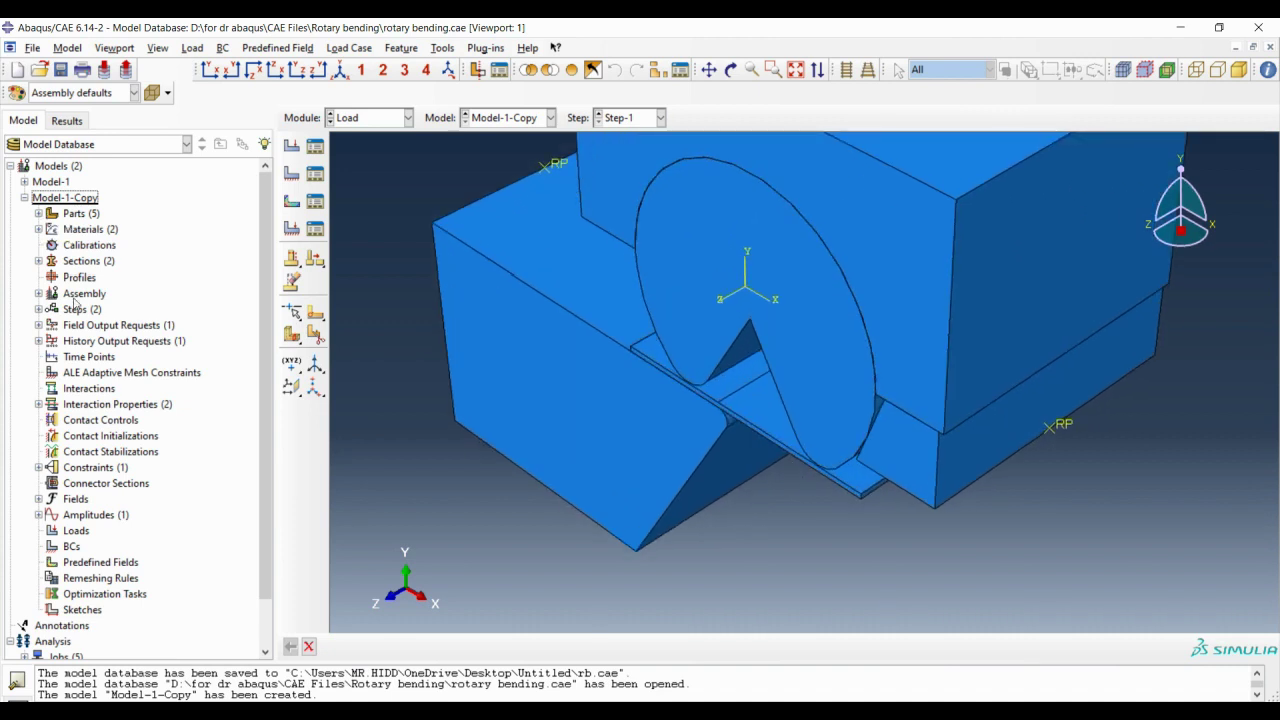
left_click(39, 213)
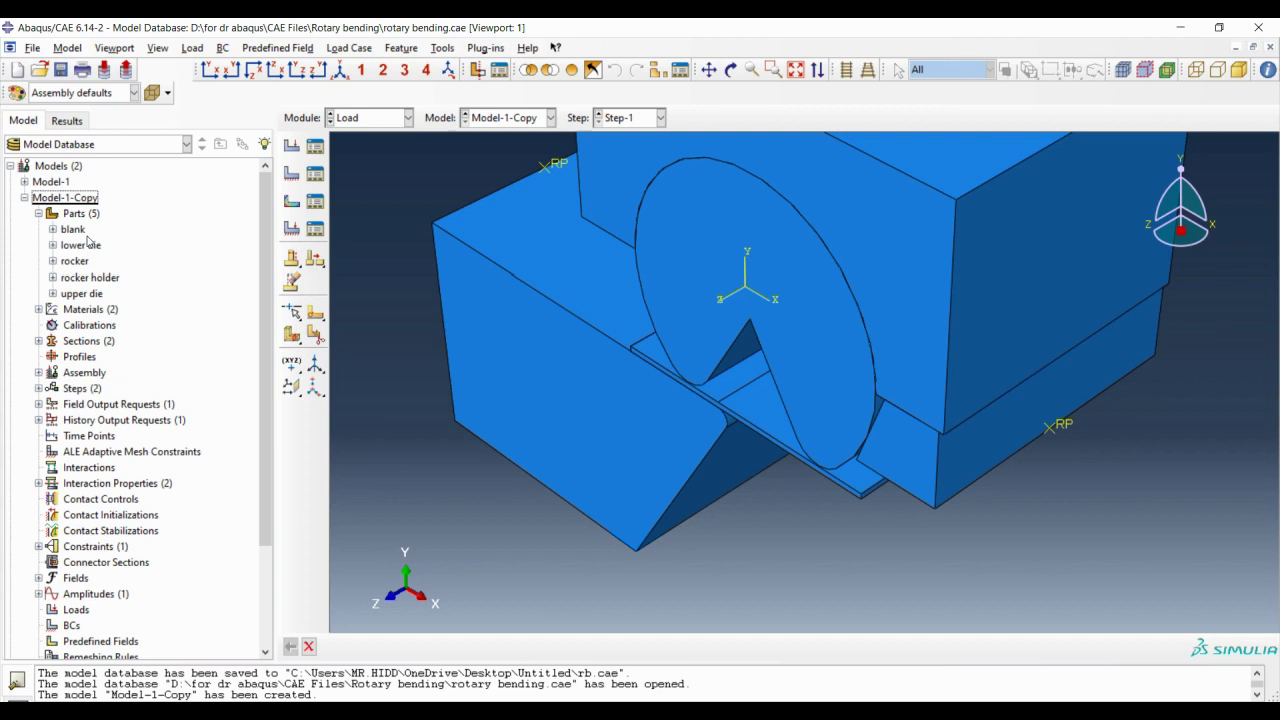
left_click_drag(81, 236, 81, 293)
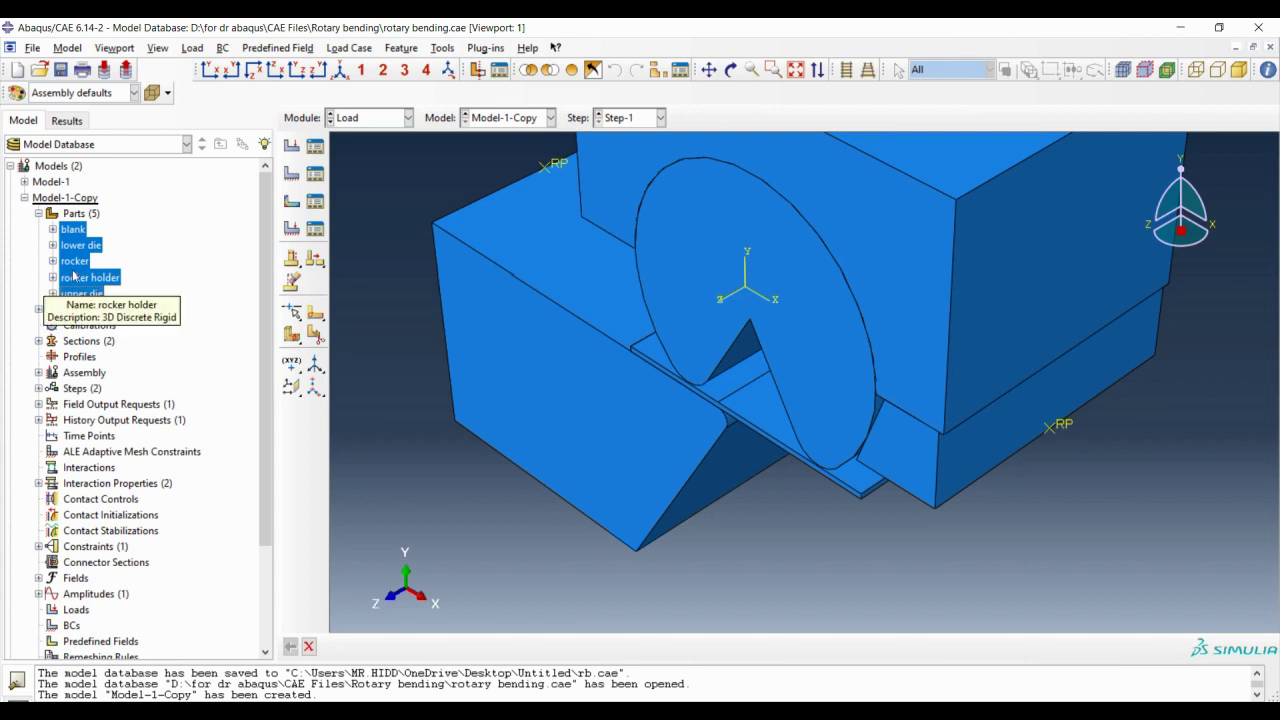
left_click(79, 231, "ctrl")
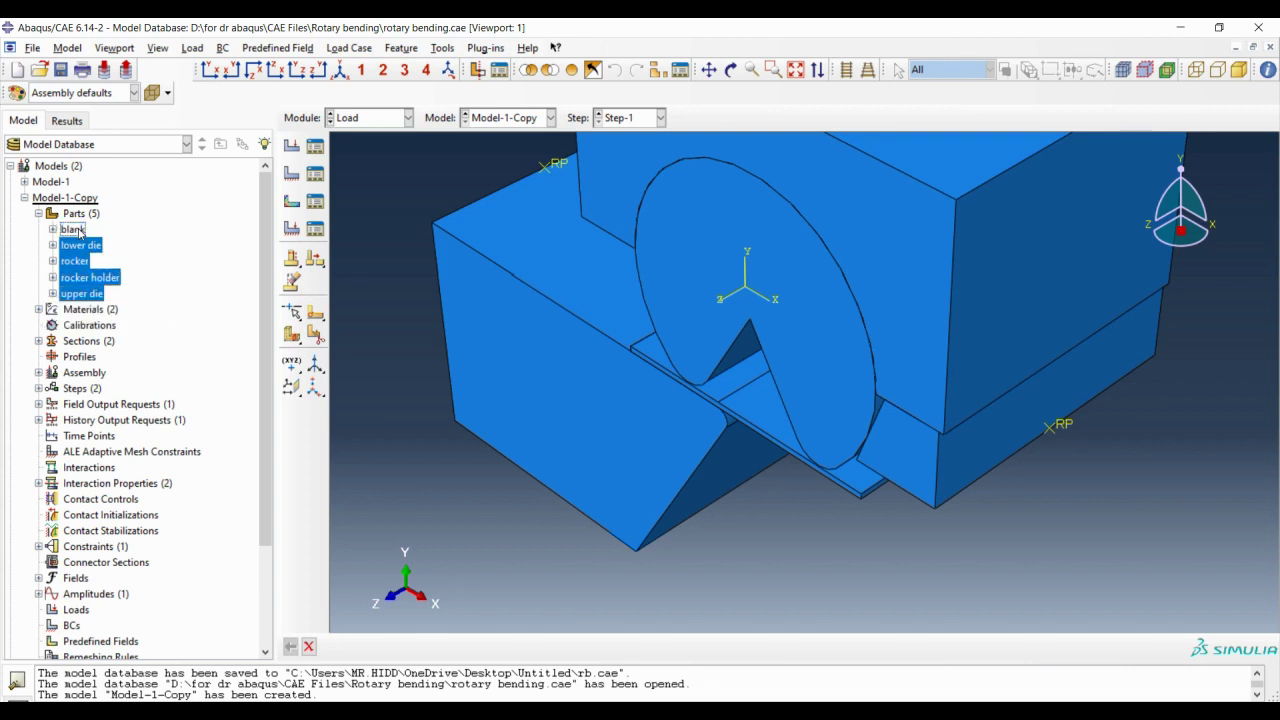
right_click(72, 259)
left_click(110, 349)
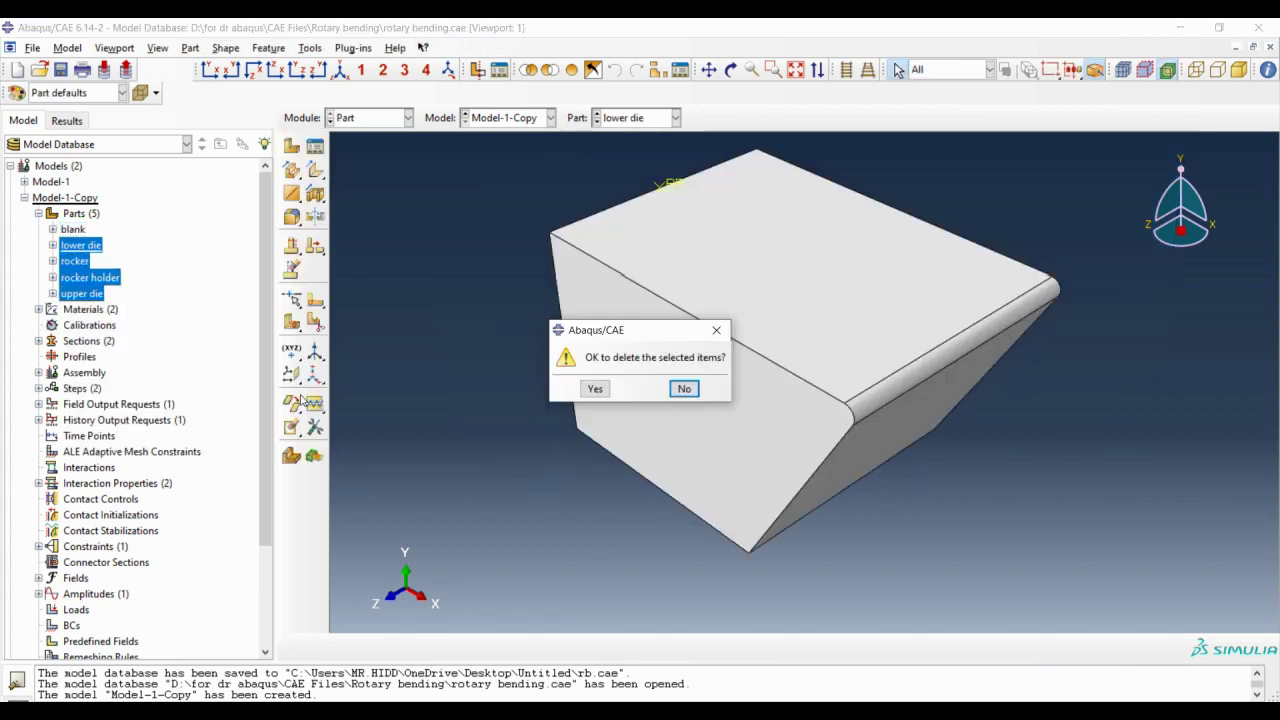
left_click(594, 389)
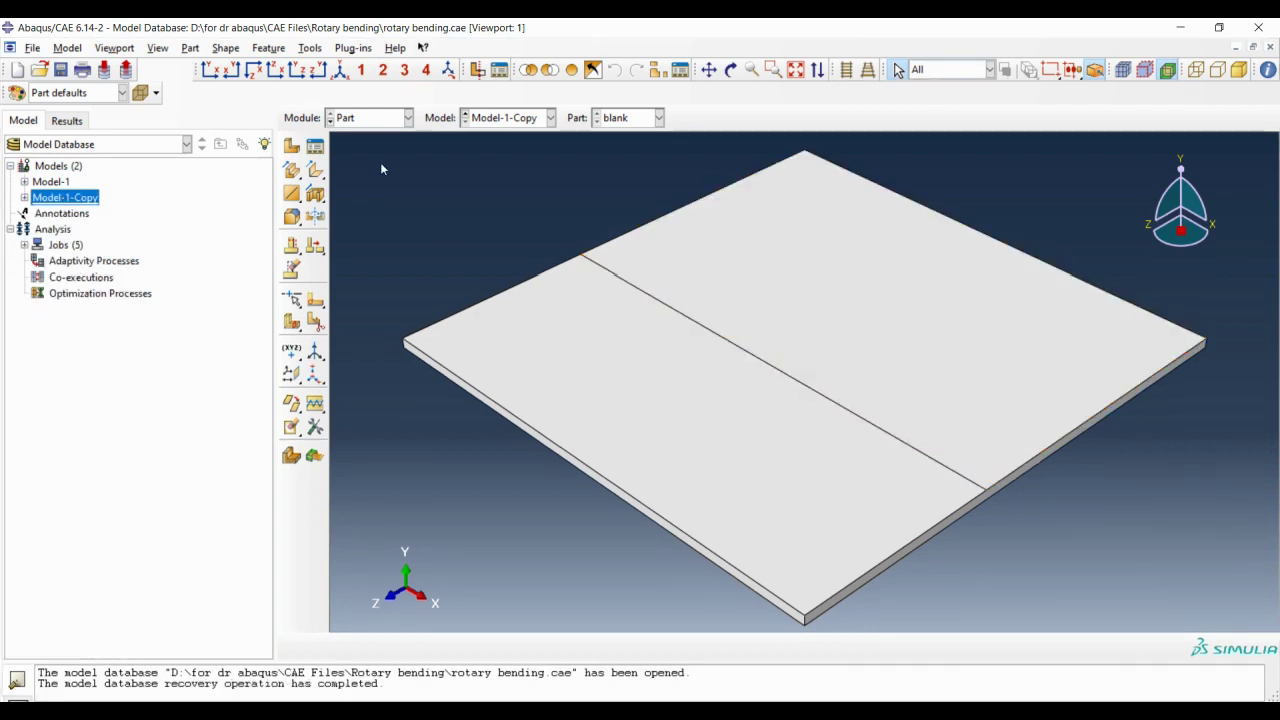
- In the Load module, start a velocity boundary condition on the plate's left half, then abandon it for being in Initial
left_click(372, 120)
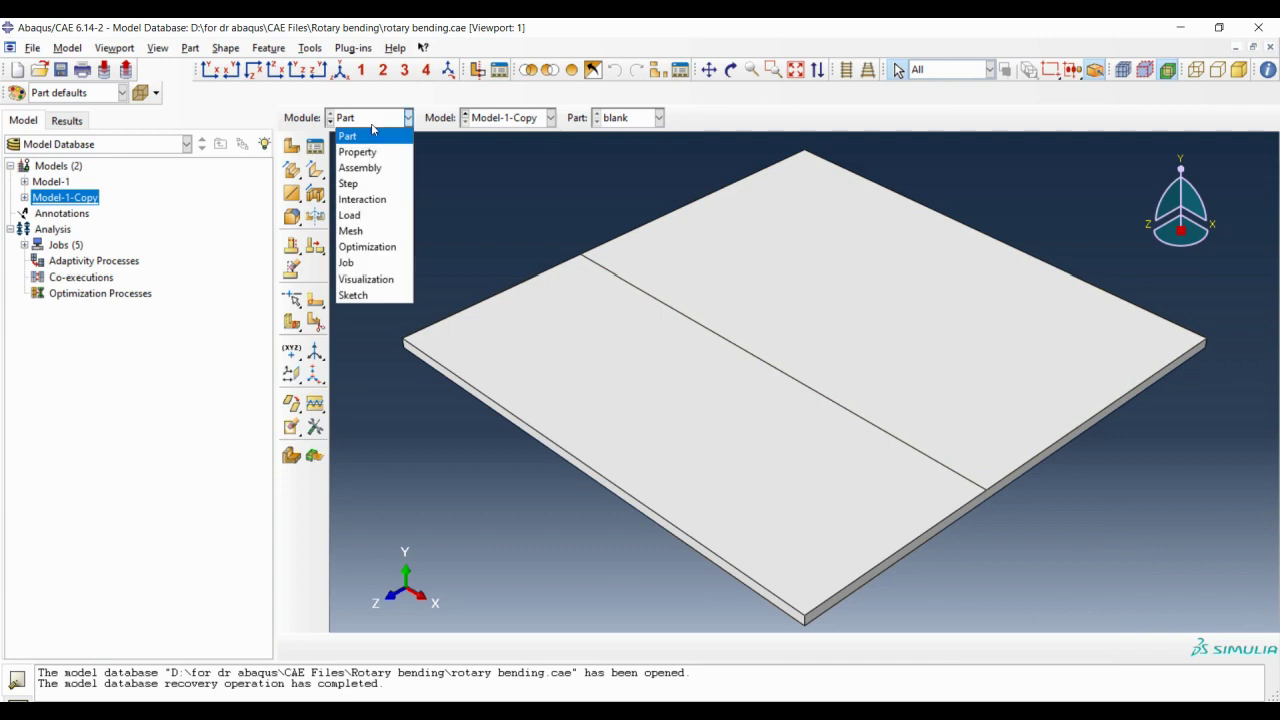
left_click(375, 215)
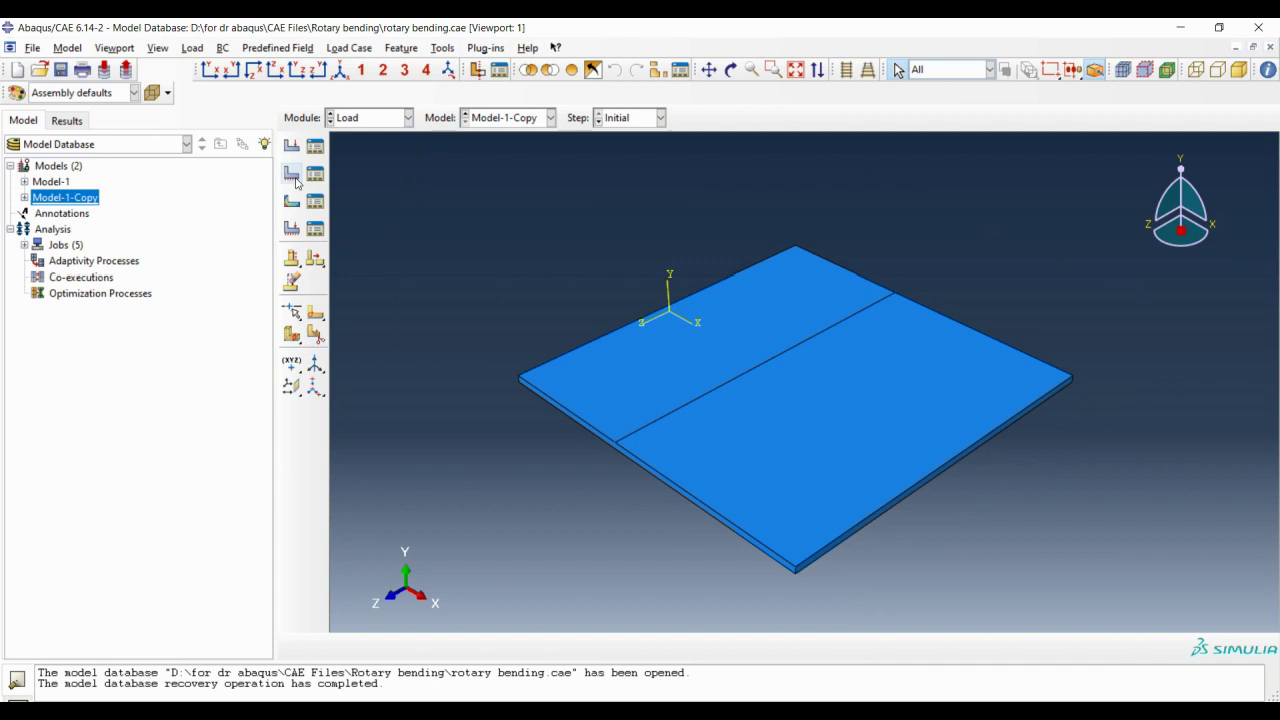
left_click(296, 182)
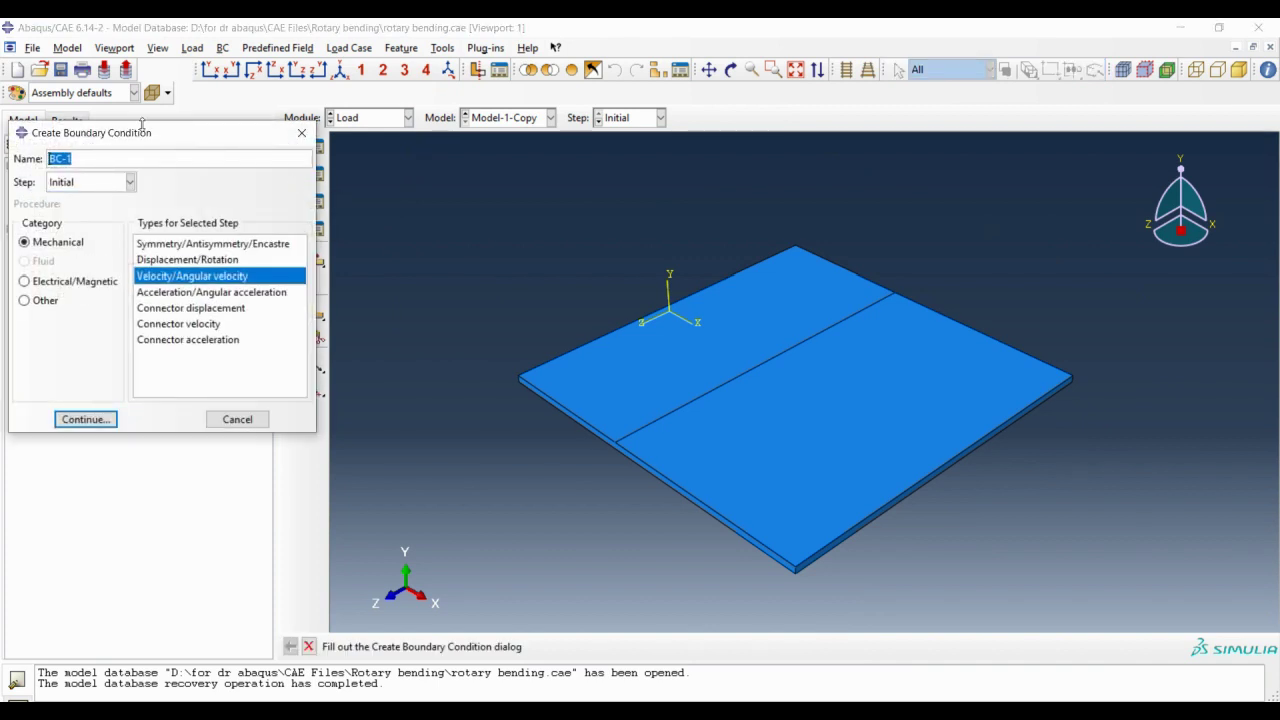
left_click_drag(150, 133, 208, 111)
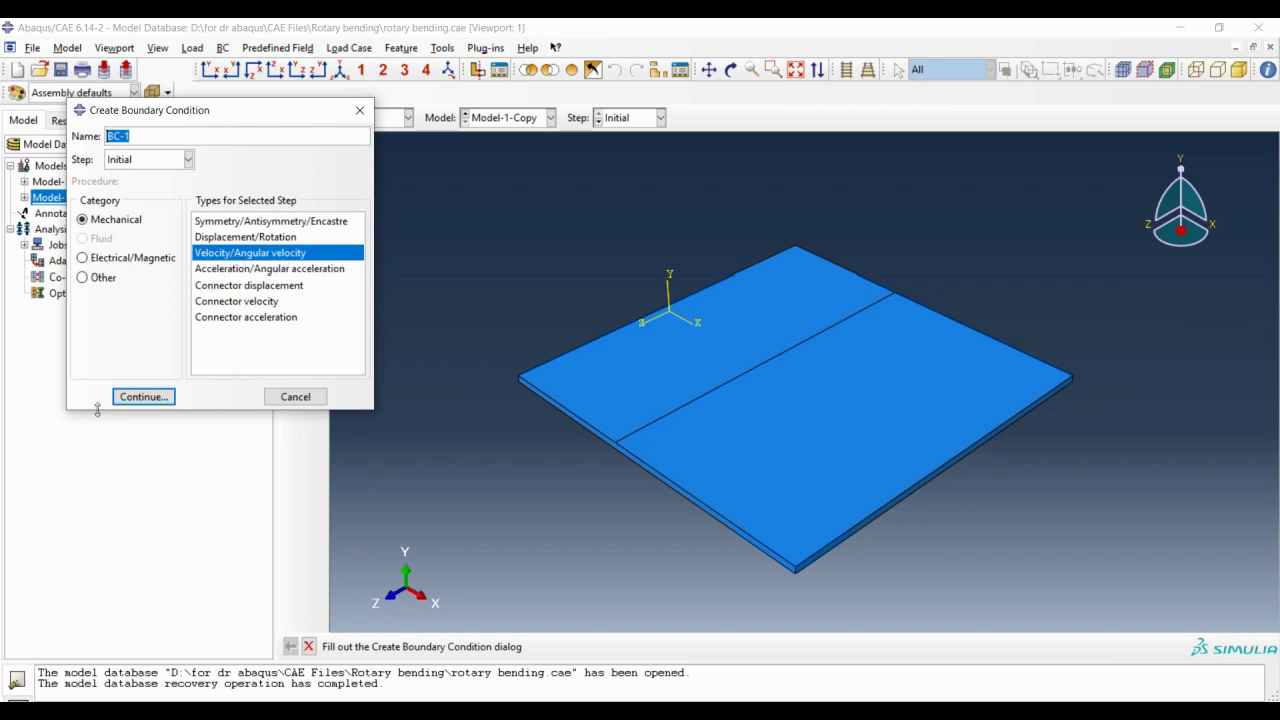
left_click(143, 397)
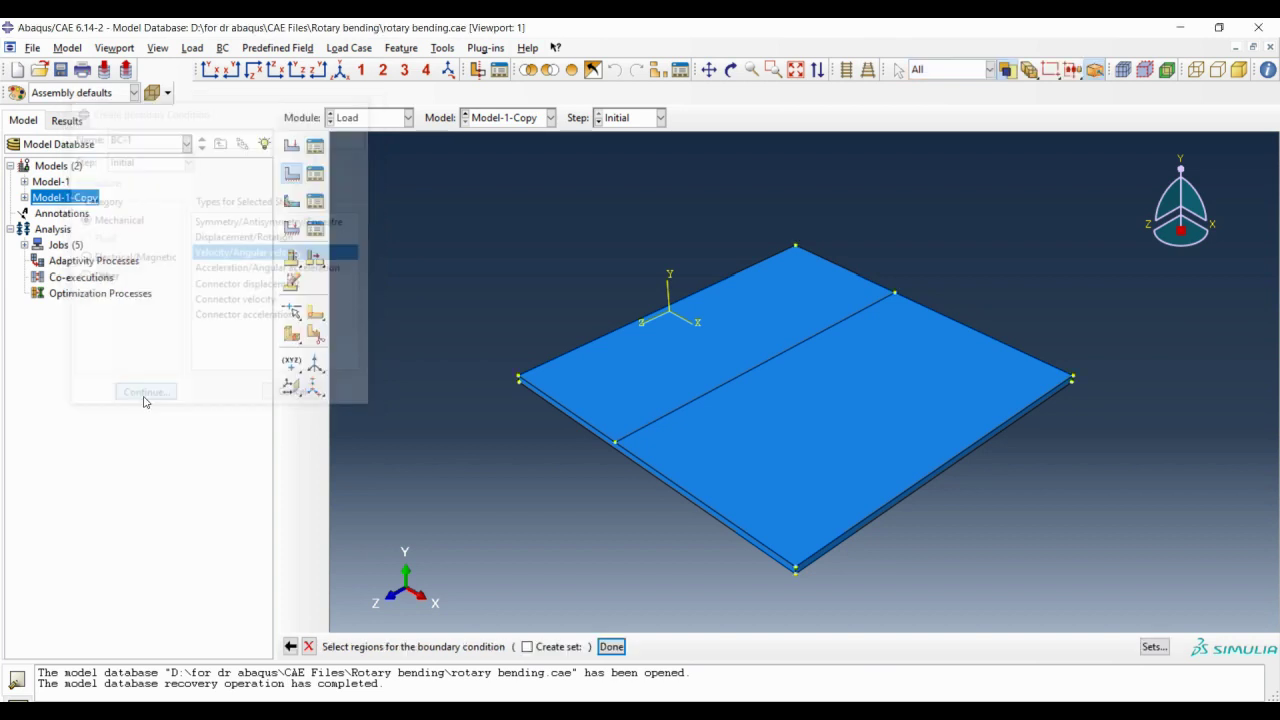
left_click(653, 393)
middle_click(473, 303)
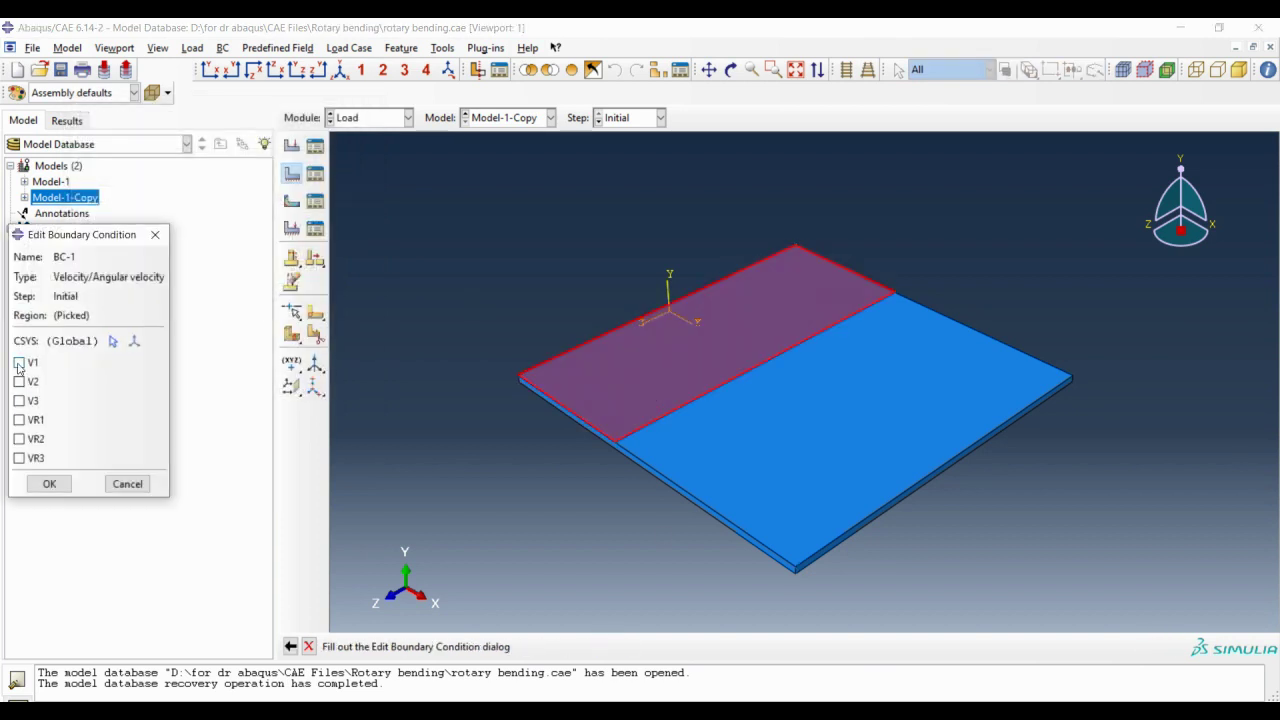
left_click(127, 484)
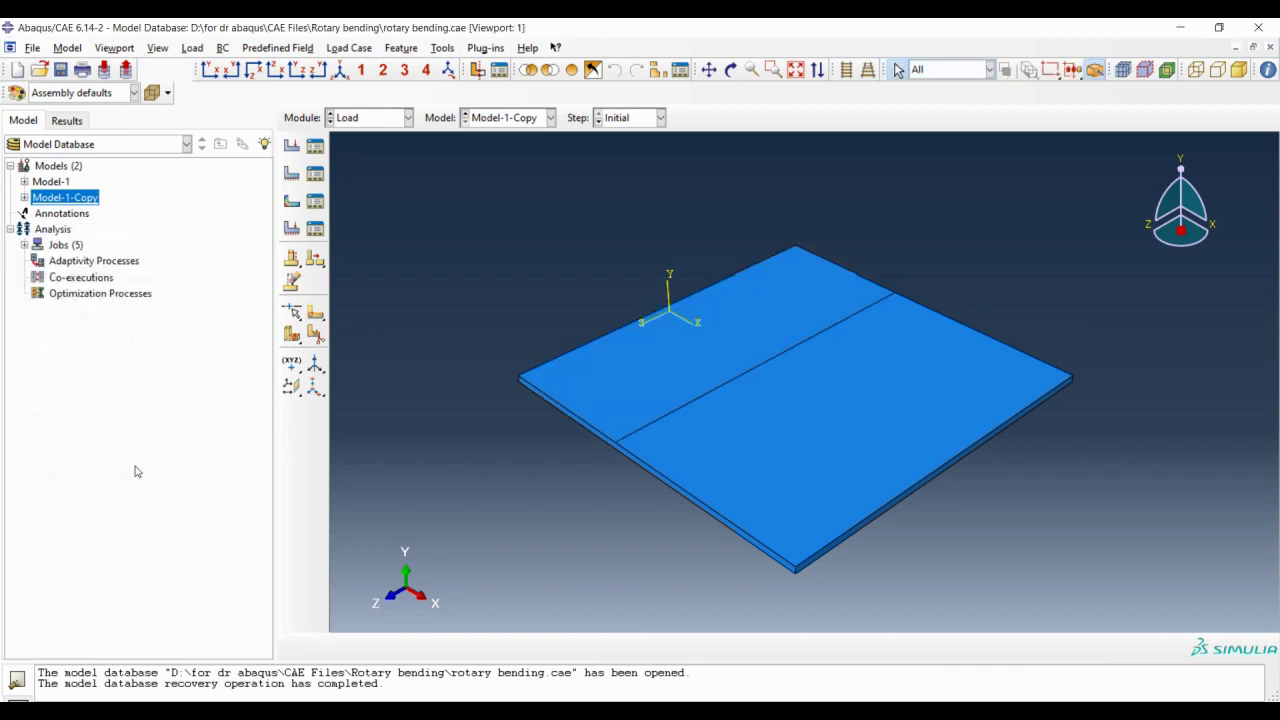
- Restart the Velocity/Angular velocity boundary condition in Step-1 on the plate's left half
left_click(291, 174)
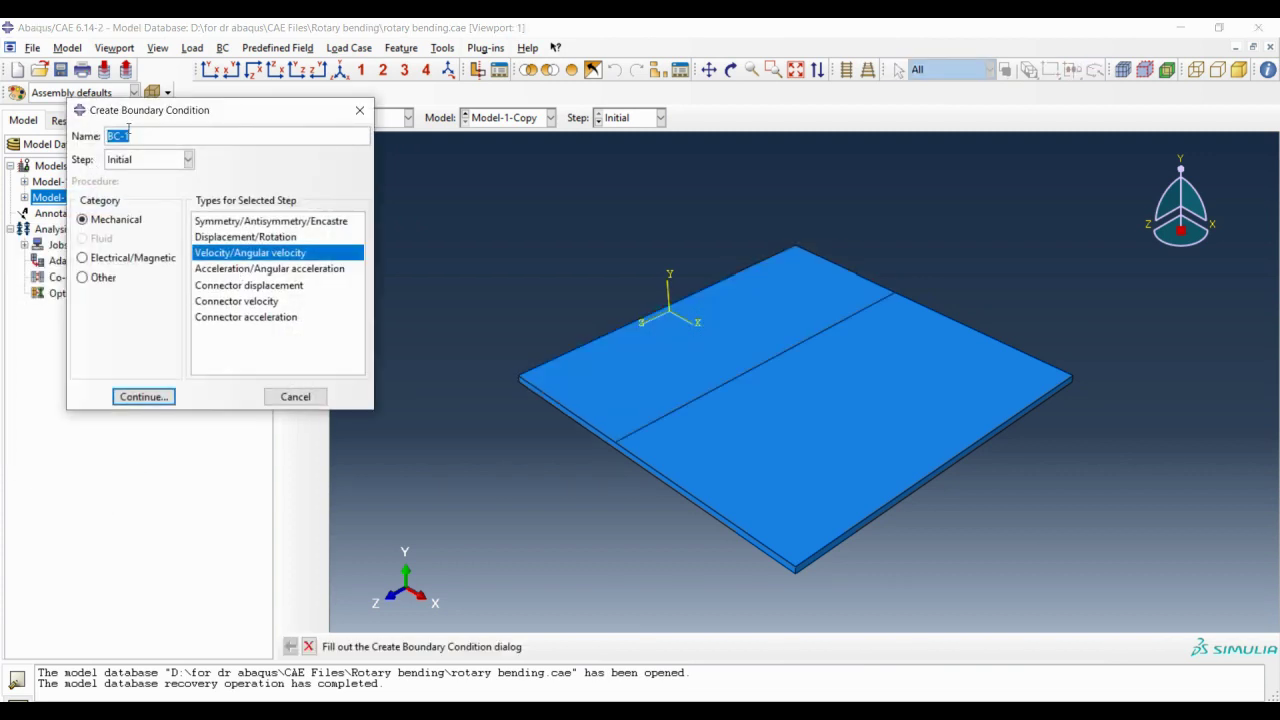
left_click(153, 166)
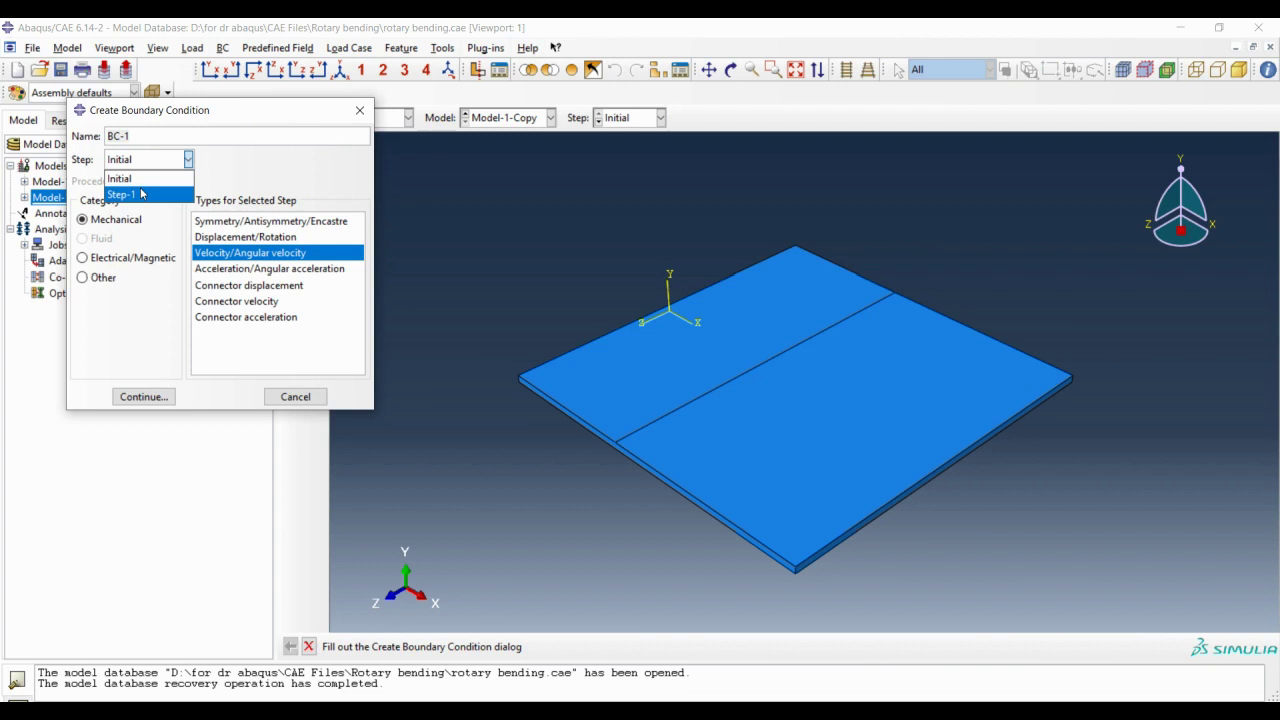
left_click(142, 195)
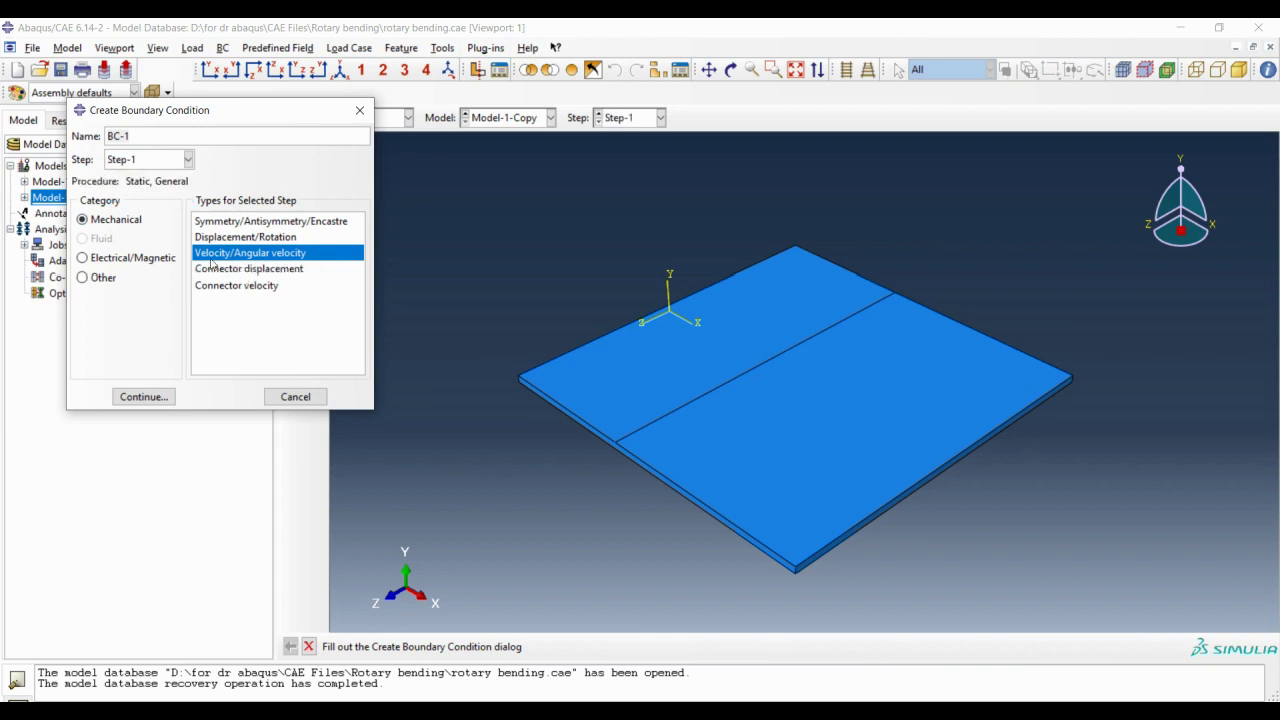
left_click(150, 397)
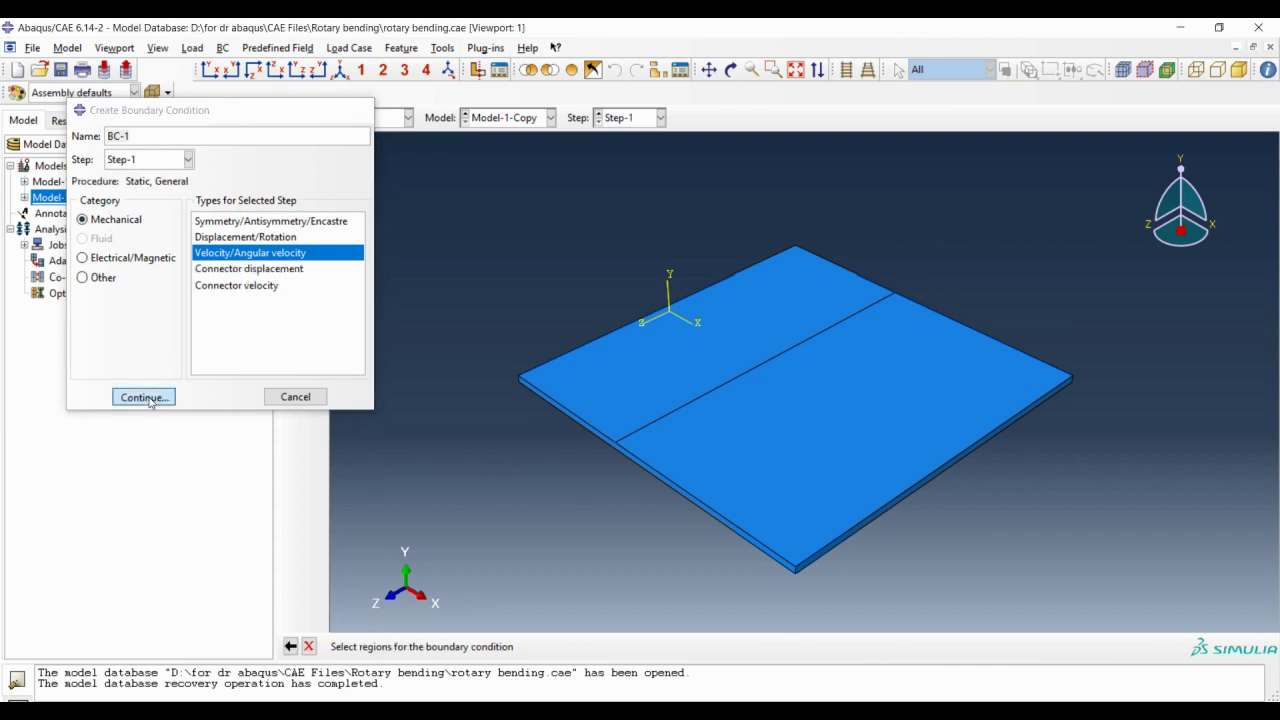
left_click(623, 371)
middle_click(480, 297)
- Set V1, V2, V3, VR1, VR2 and VR3 all to 0 and create BC-1
left_click(20, 388)
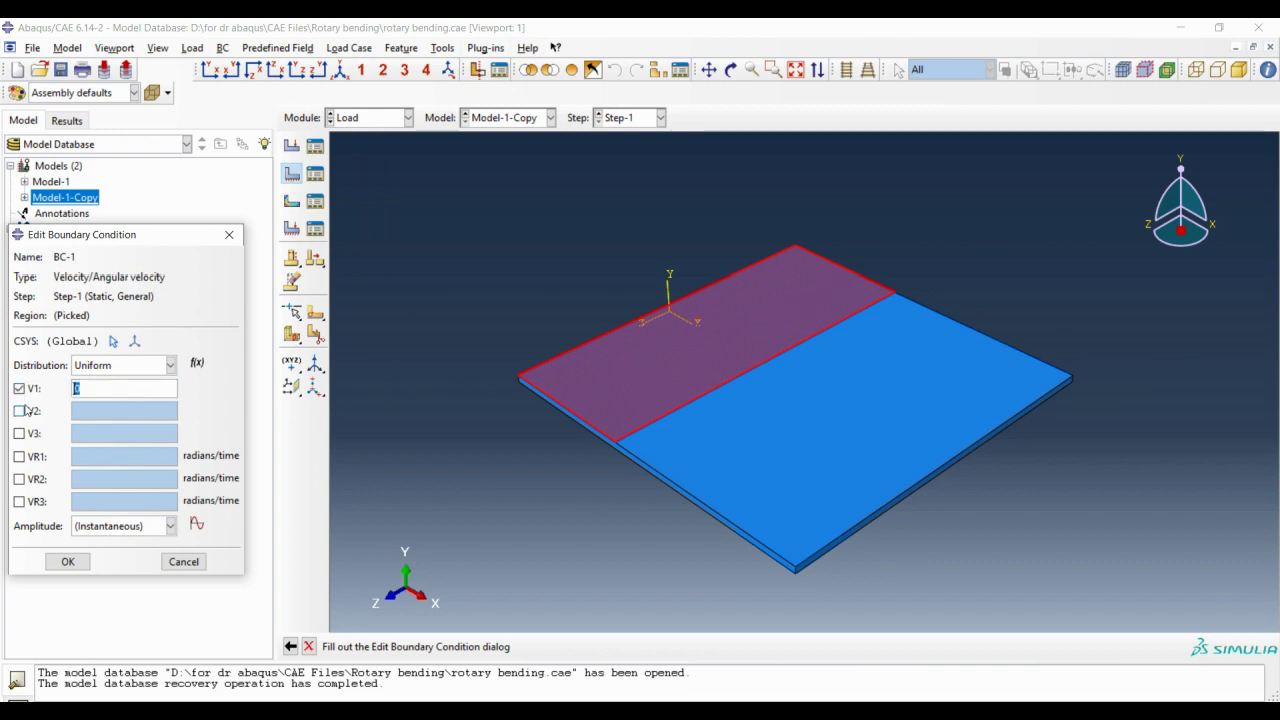
left_click(20, 410)
left_click(20, 433)
left_click(20, 456)
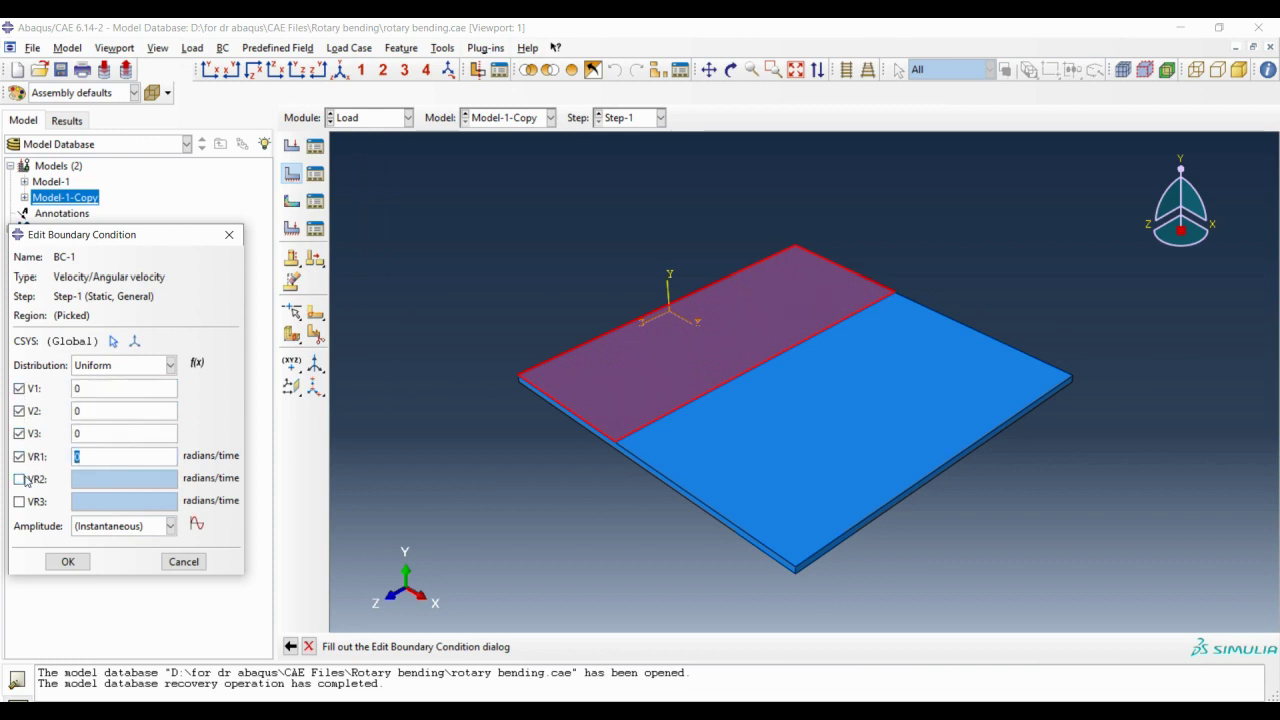
left_click(20, 479)
left_click(20, 501)
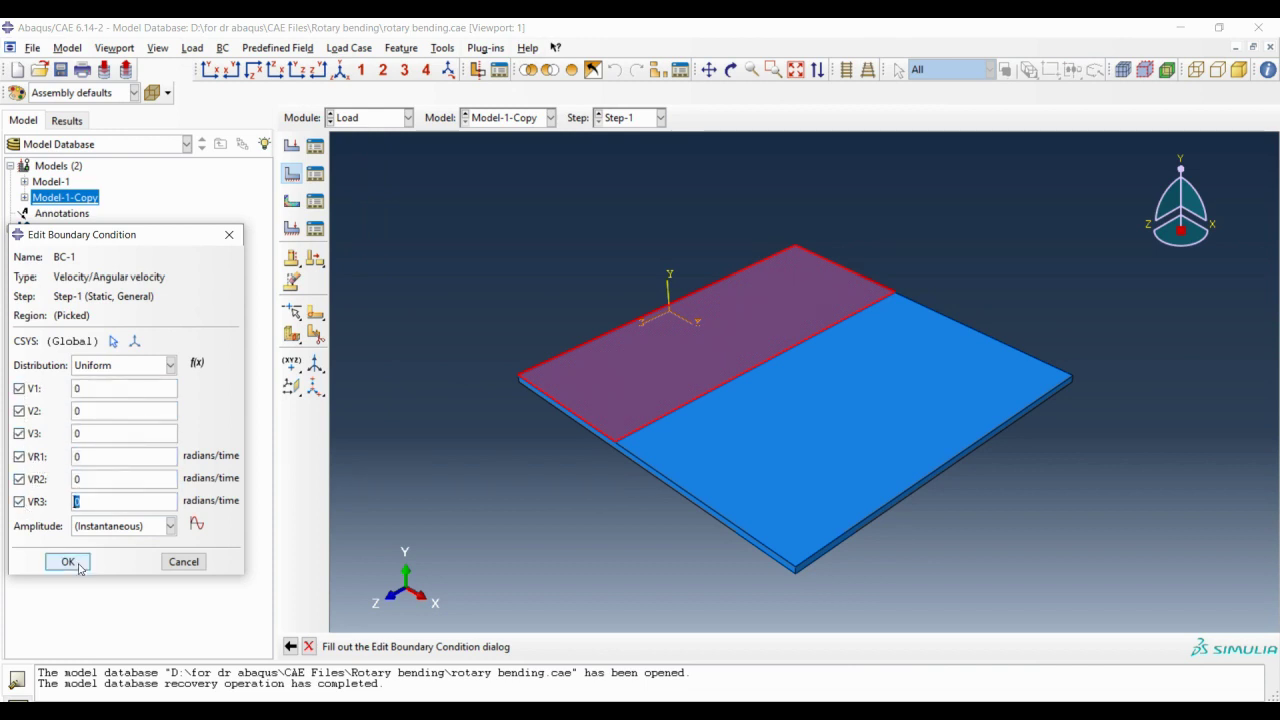
left_click(68, 562)
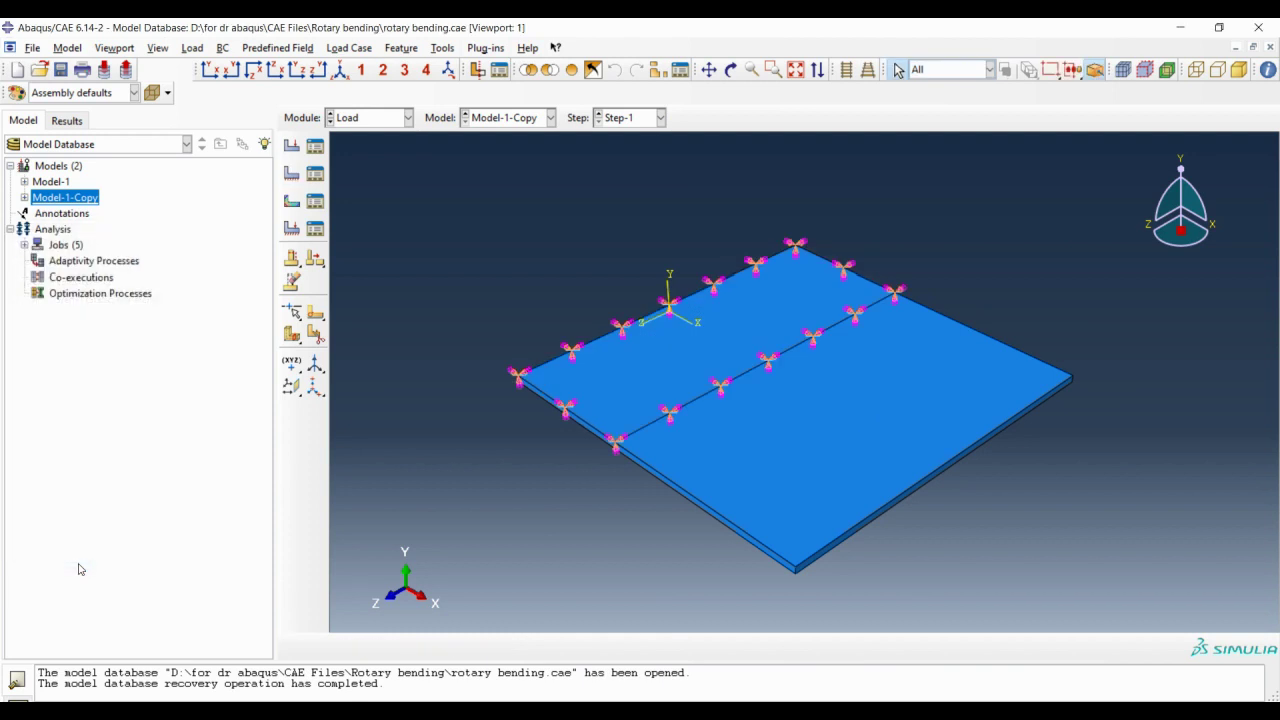
- Add an Initial state predefined field in the Initial step on the whole plate instance, referencing the earlier job
left_click(290, 204)
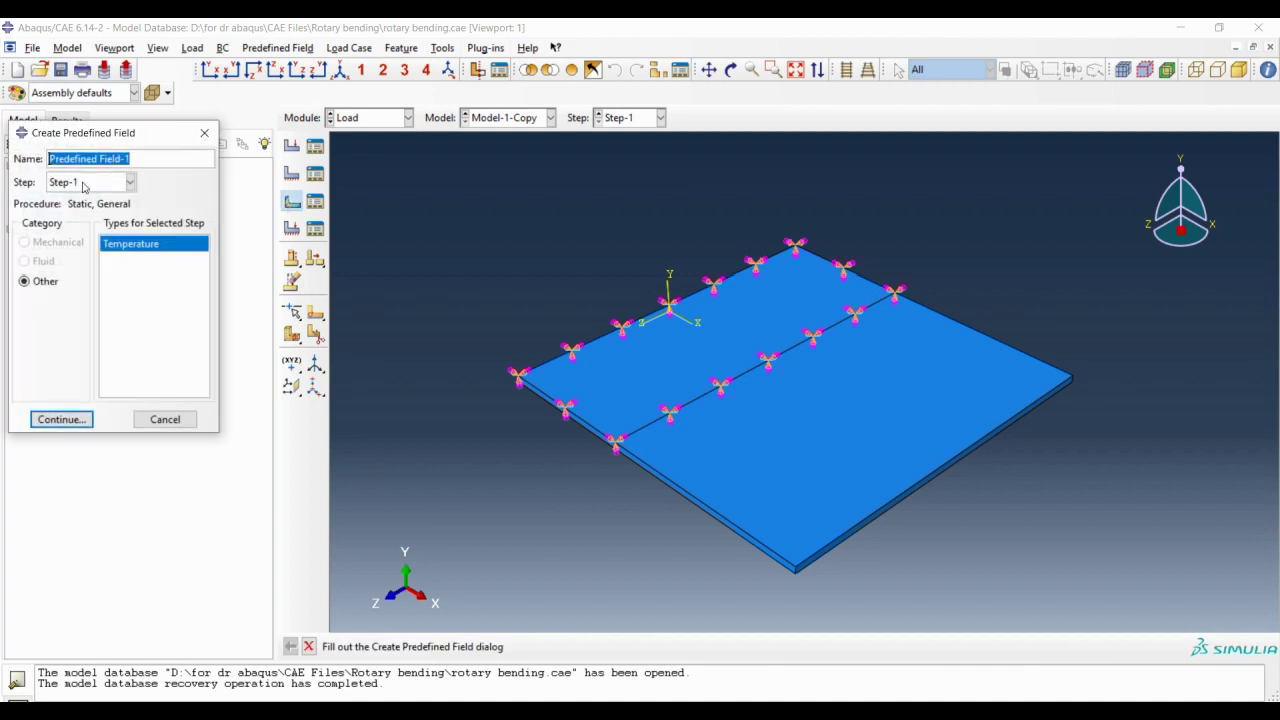
left_click(84, 184)
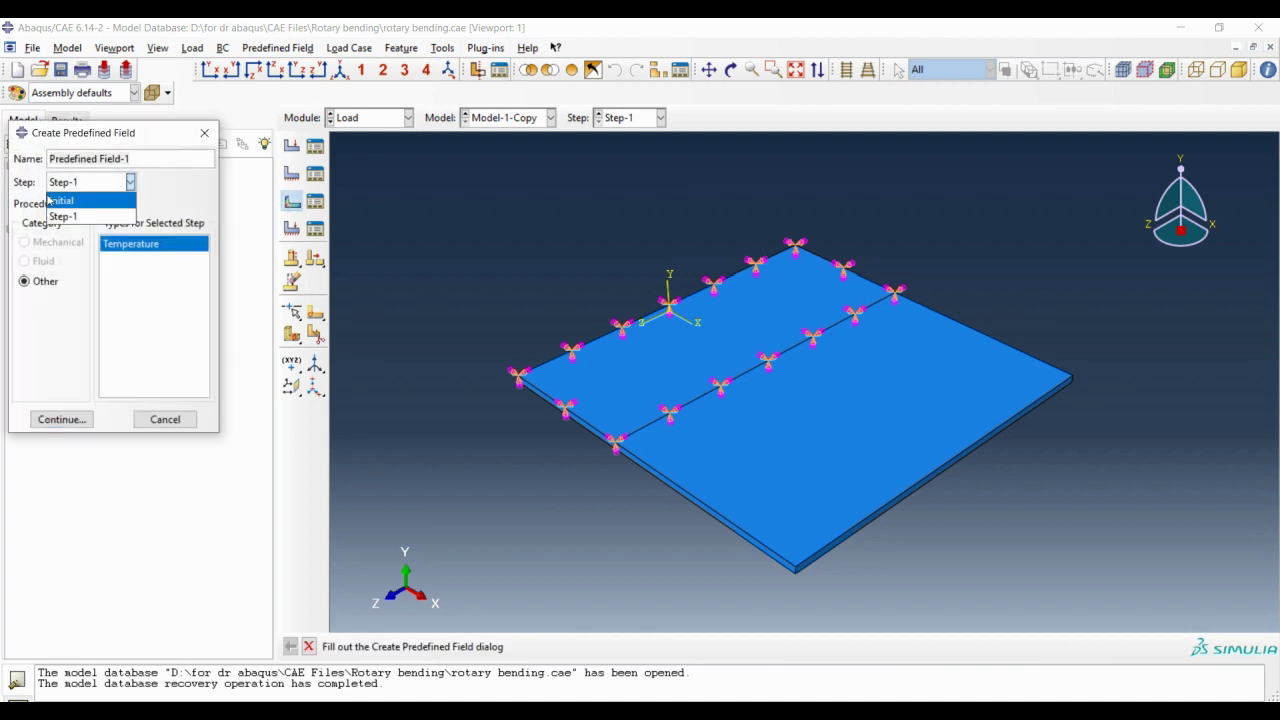
left_click(80, 201)
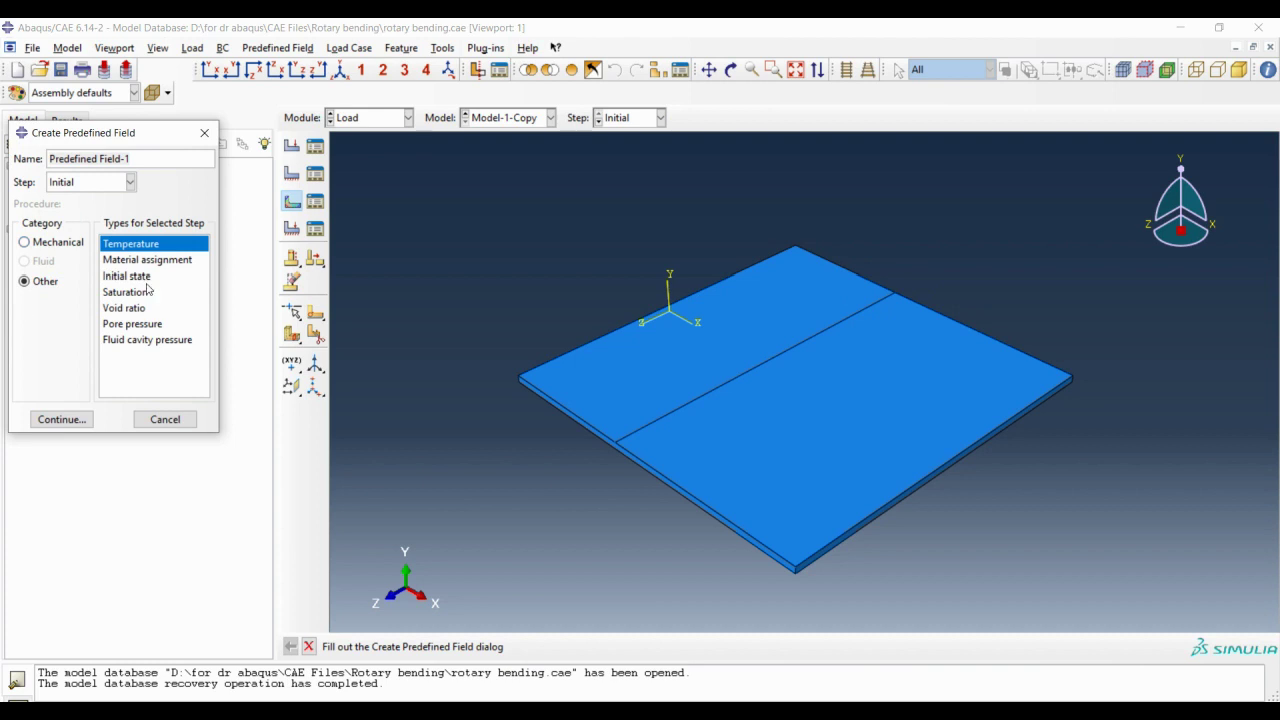
left_click(130, 277)
left_click(62, 419)
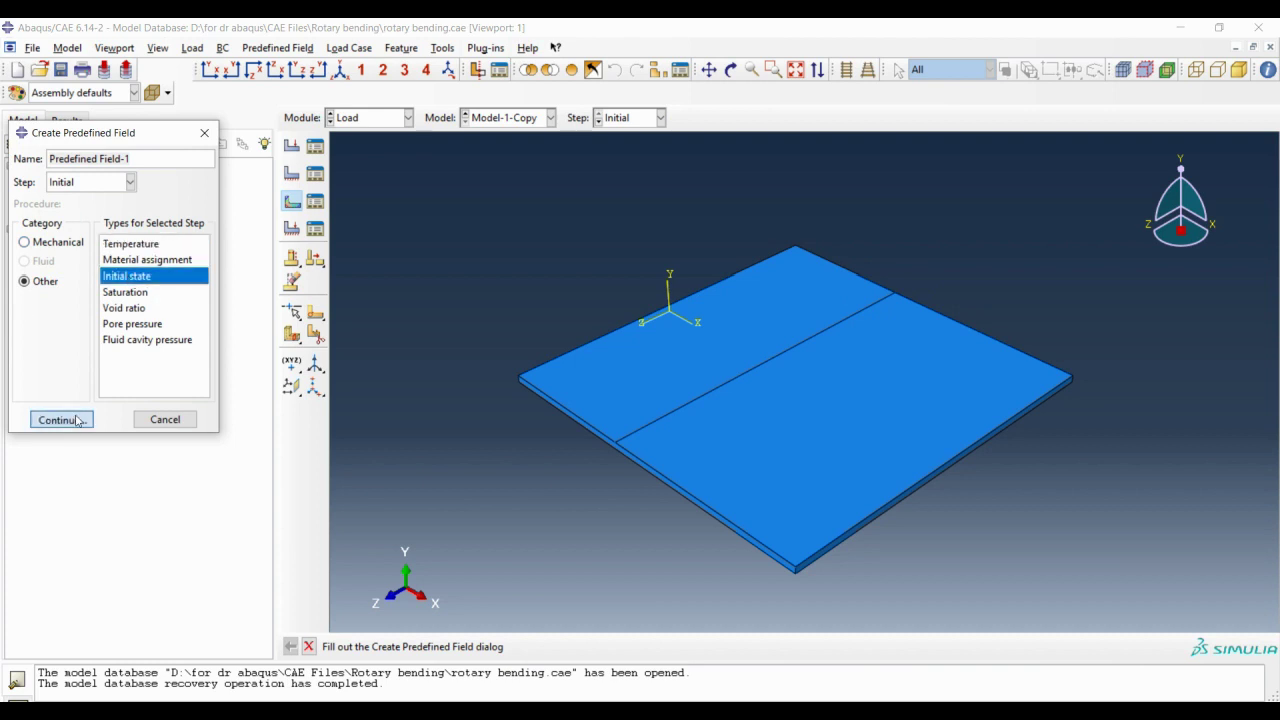
left_click_drag(1114, 600, 424, 224)
middle_click(553, 255)
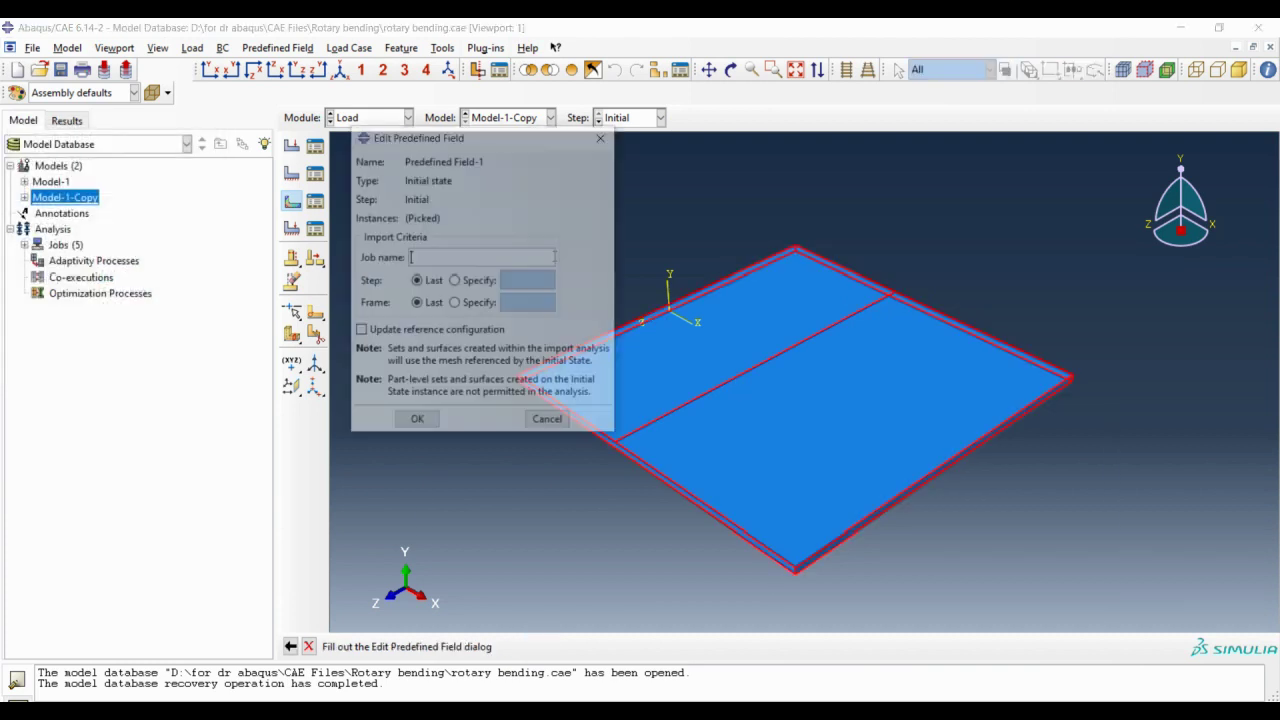
left_click_drag(422, 145, 515, 186)
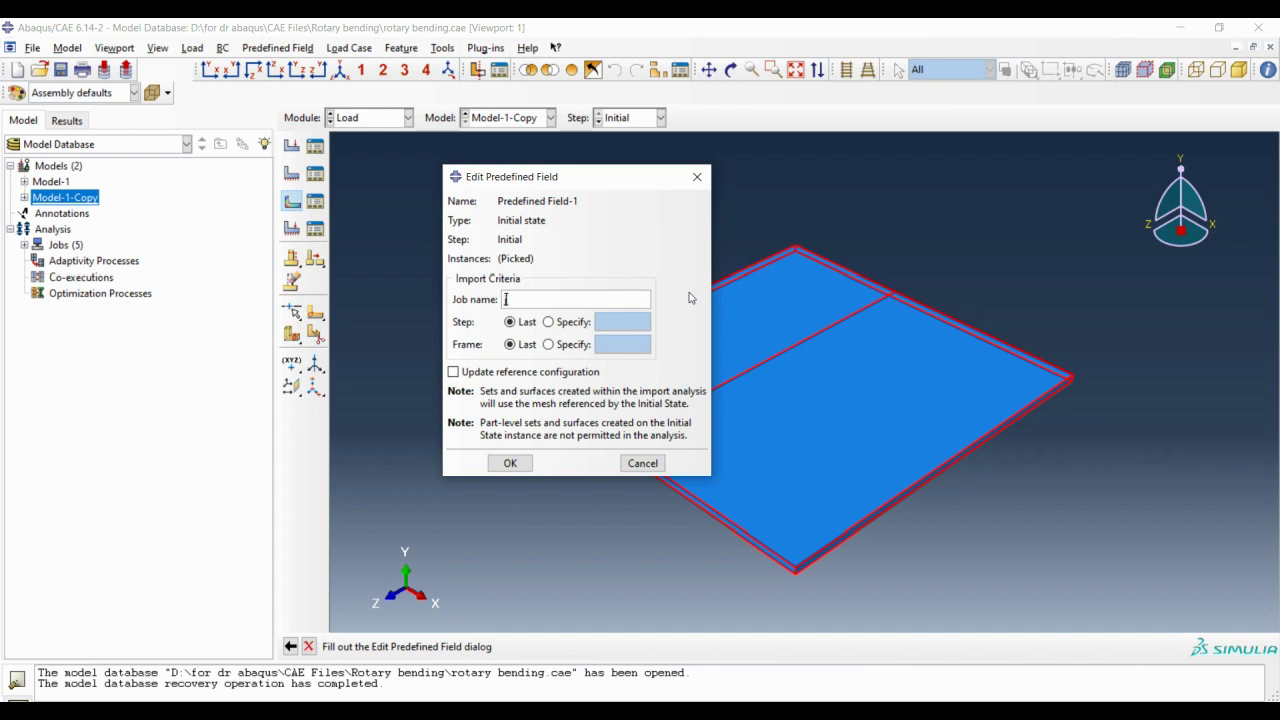
type("job-1-r")
left_click(510, 463)
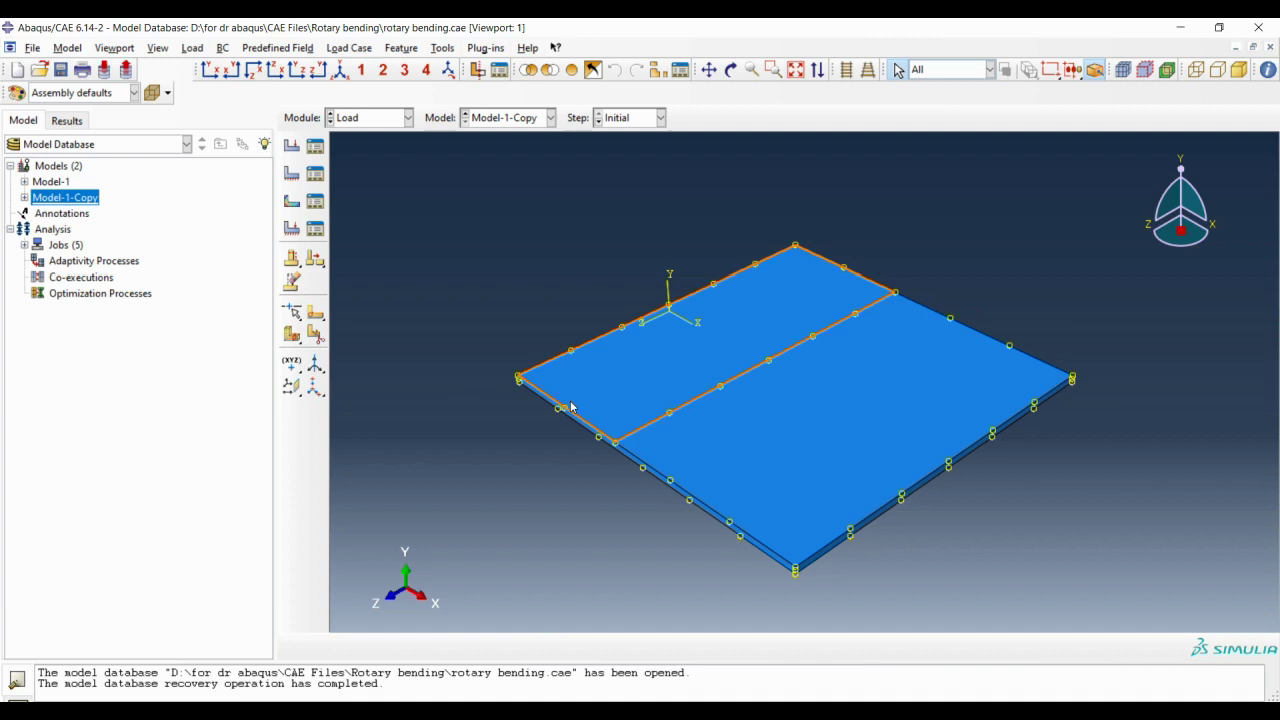
- In the Job module, start a new job for Model-1-Copy and enter its name
left_click(368, 121)
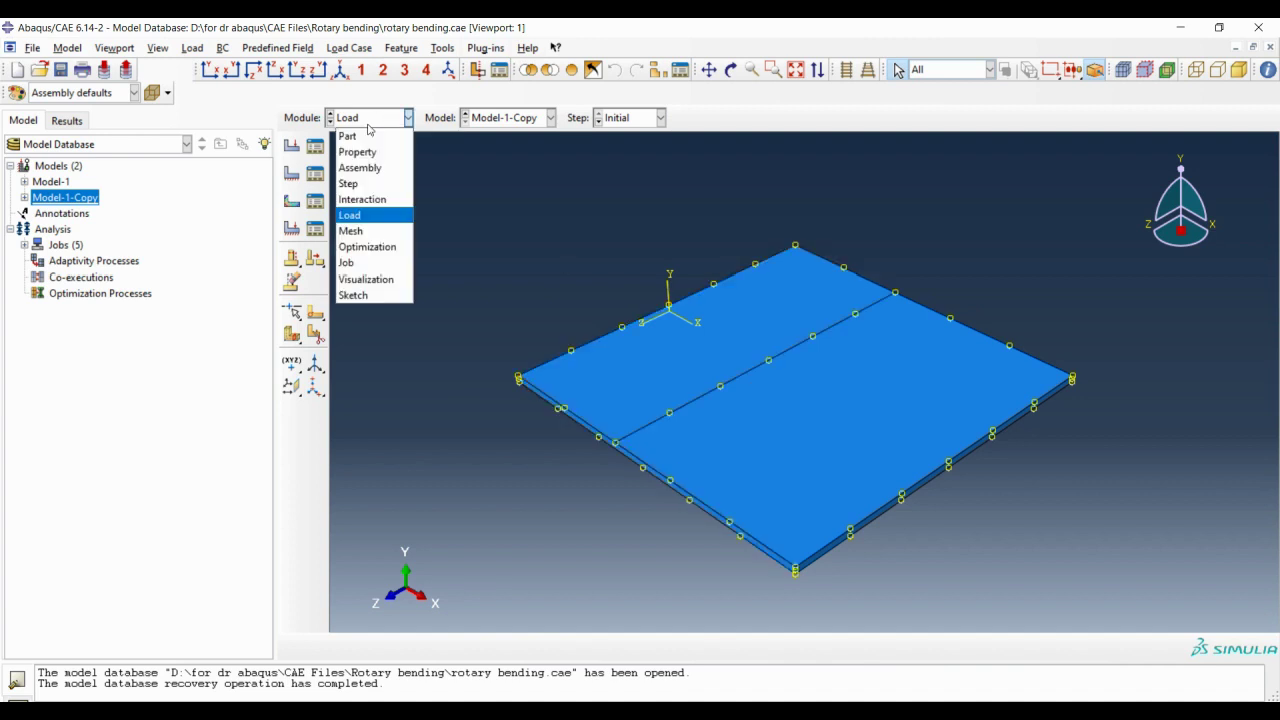
left_click(366, 264)
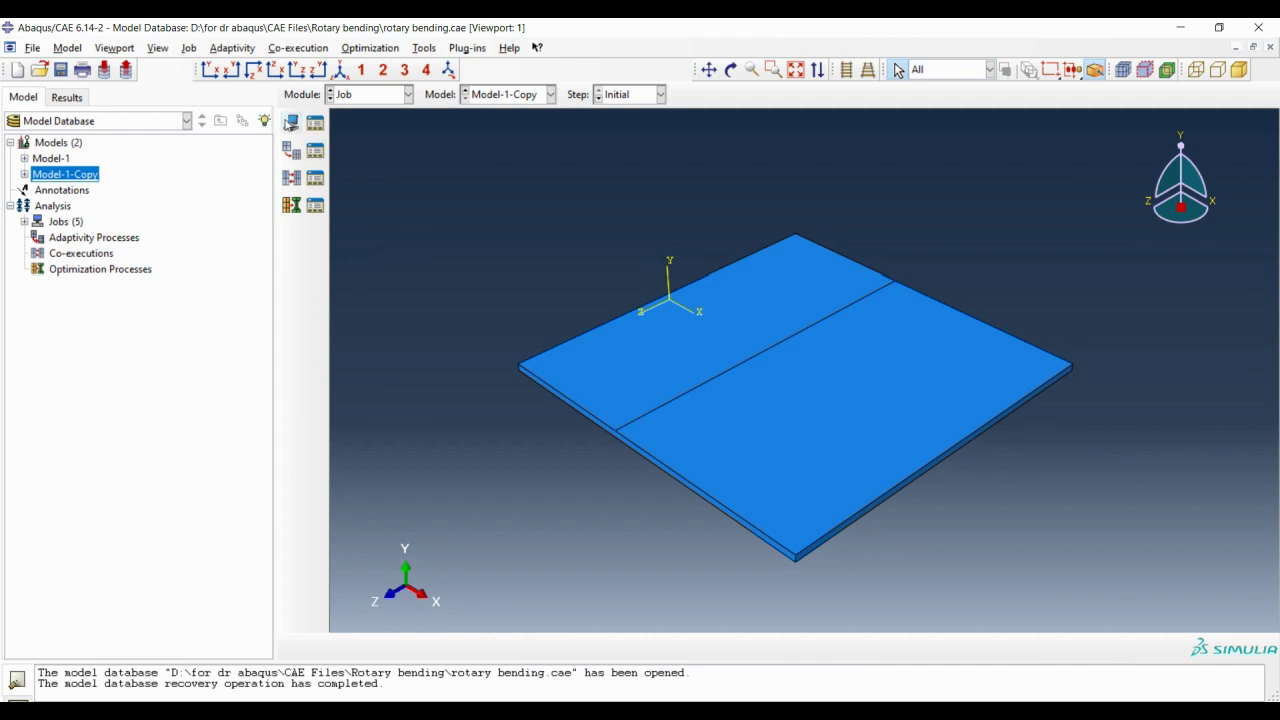
left_click(290, 122)
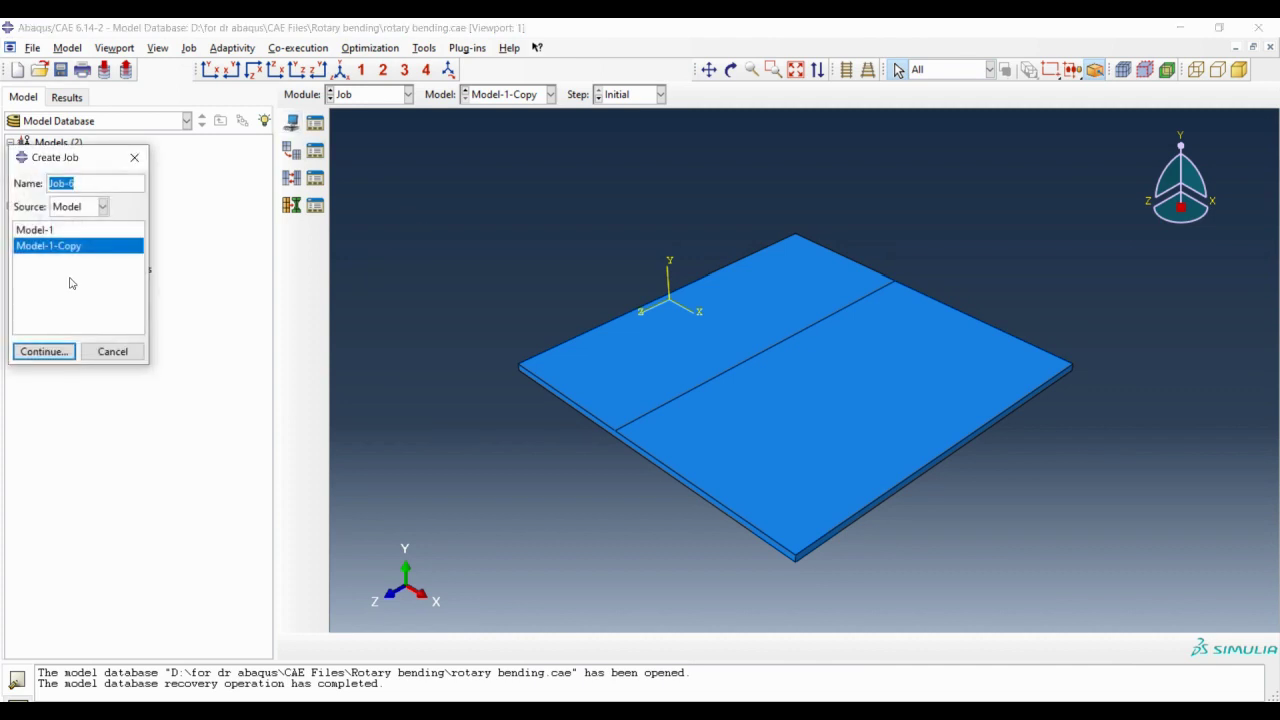
type("Job-1sprong back")
left_click_drag(82, 183, 81, 183)
left_click(88, 183)
type("i")
left_click(44, 352)
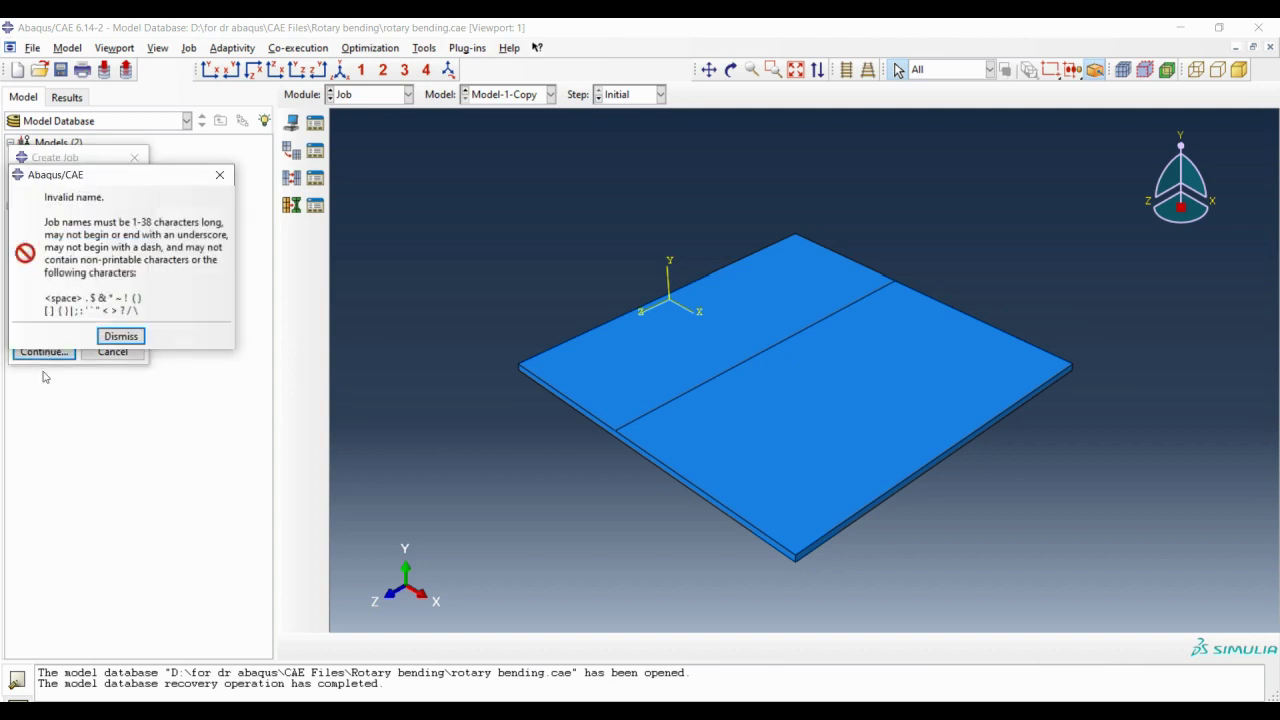
- Correct the invalid name to Job-spring-back, create the job, and select it in the Job Manager
left_click(120, 336)
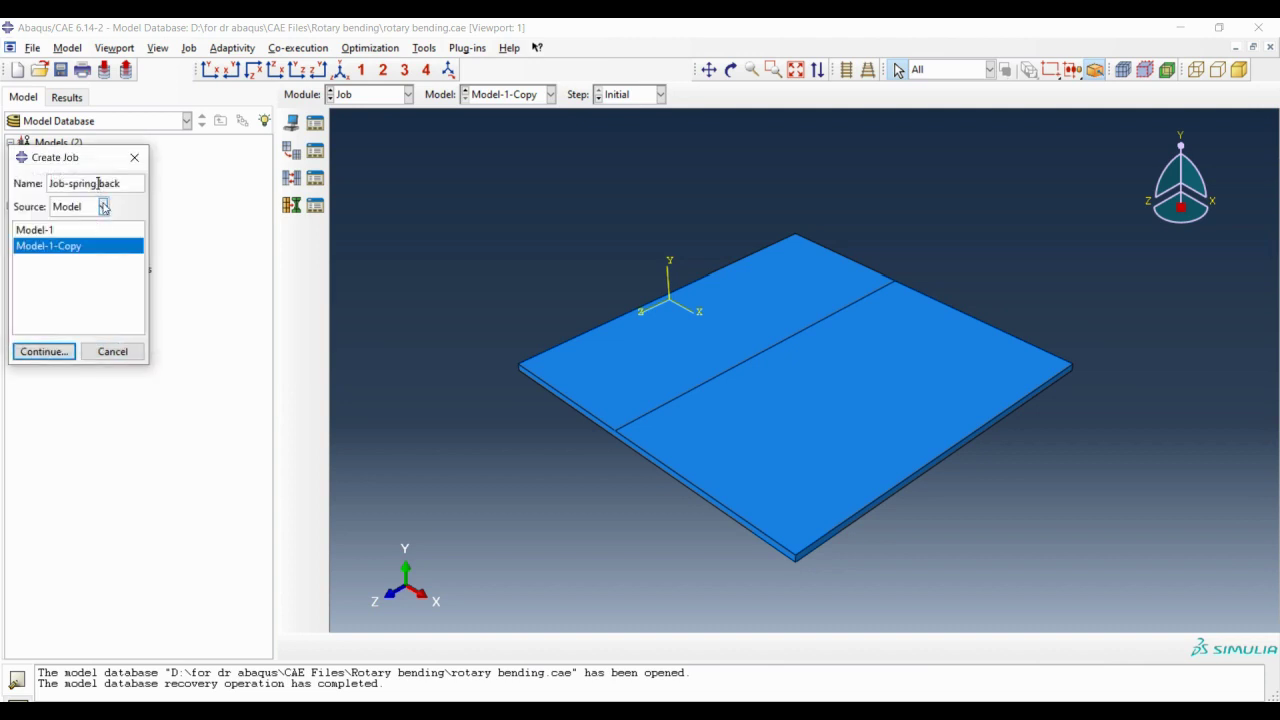
key("BackSpace")
type("-")
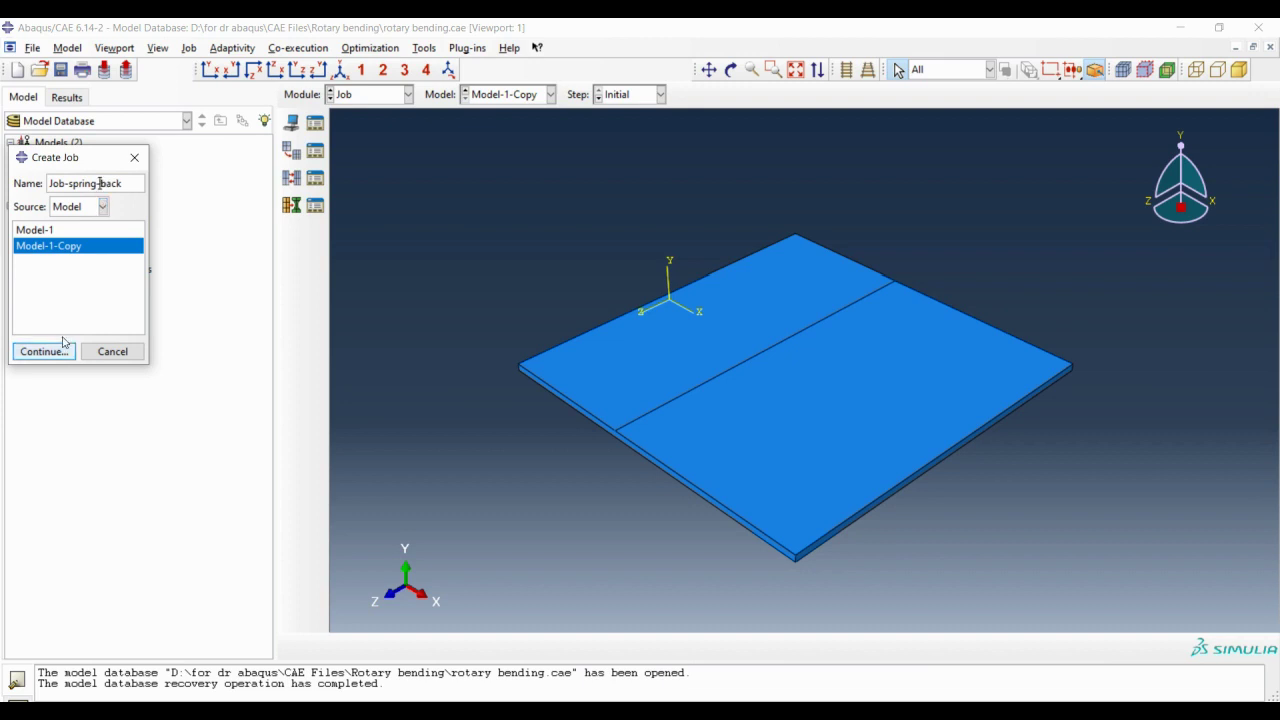
left_click(60, 353)
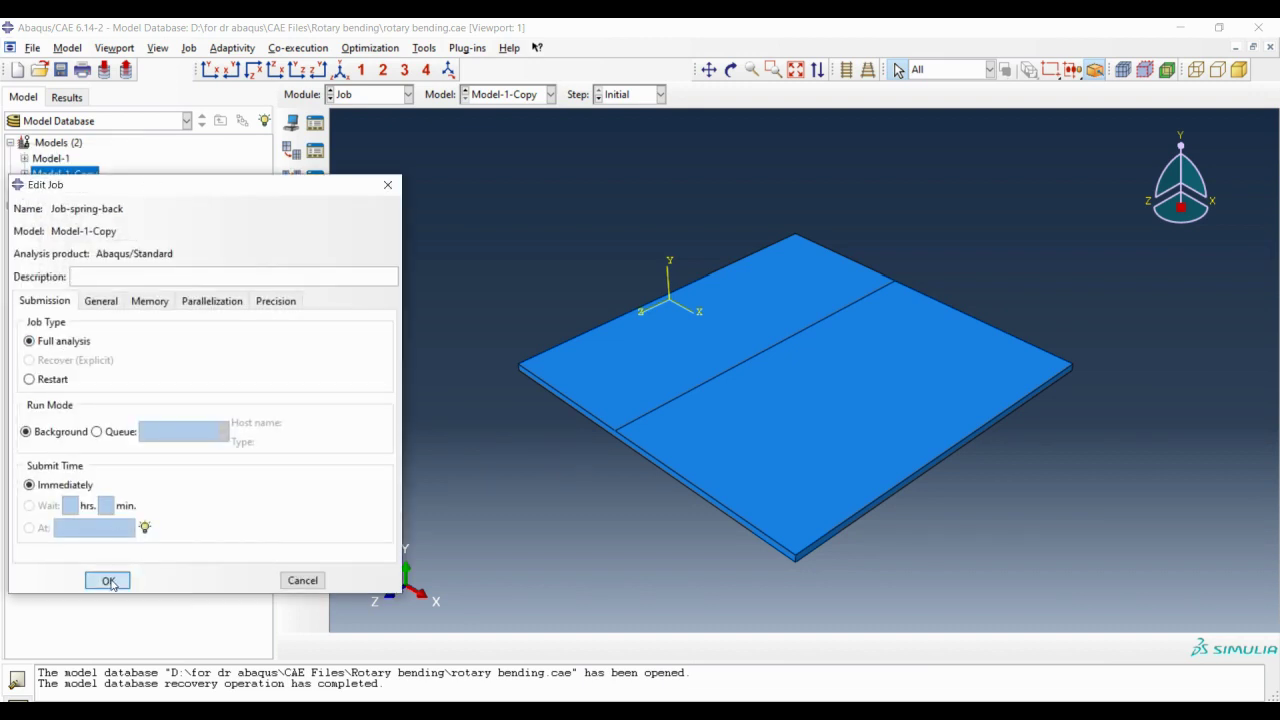
left_click(106, 581)
left_click(315, 122)
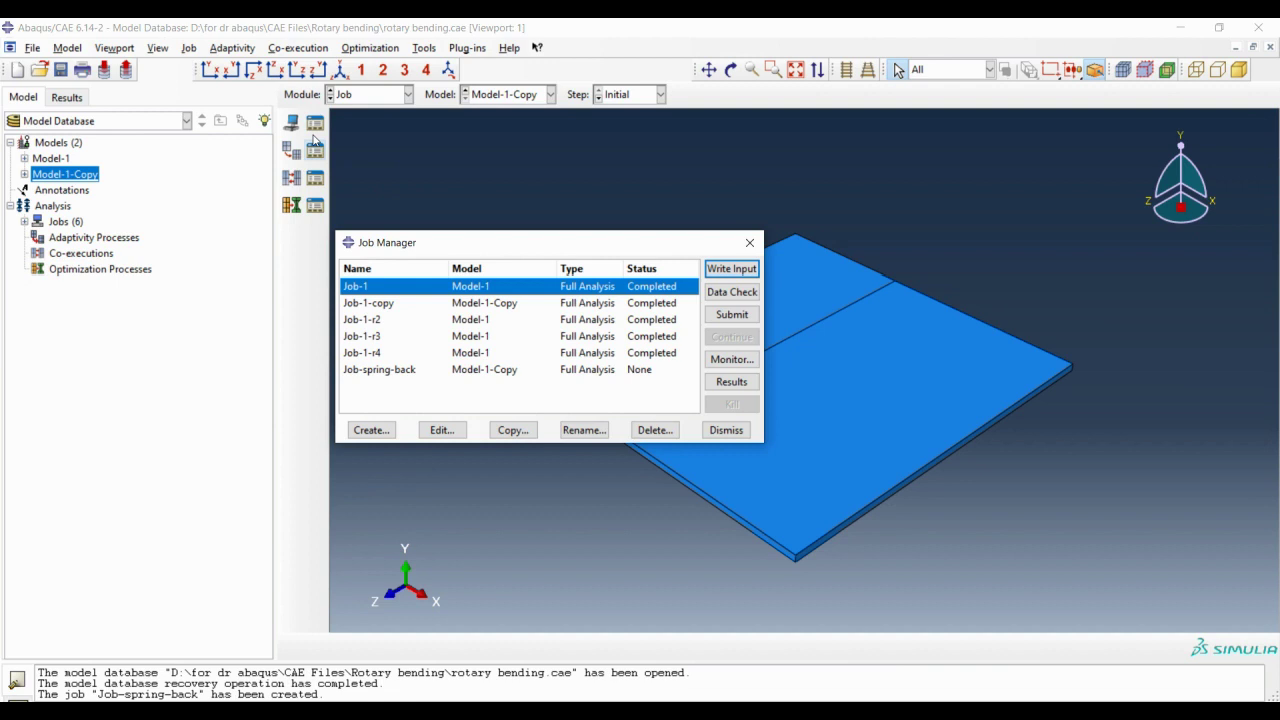
left_click(424, 369)
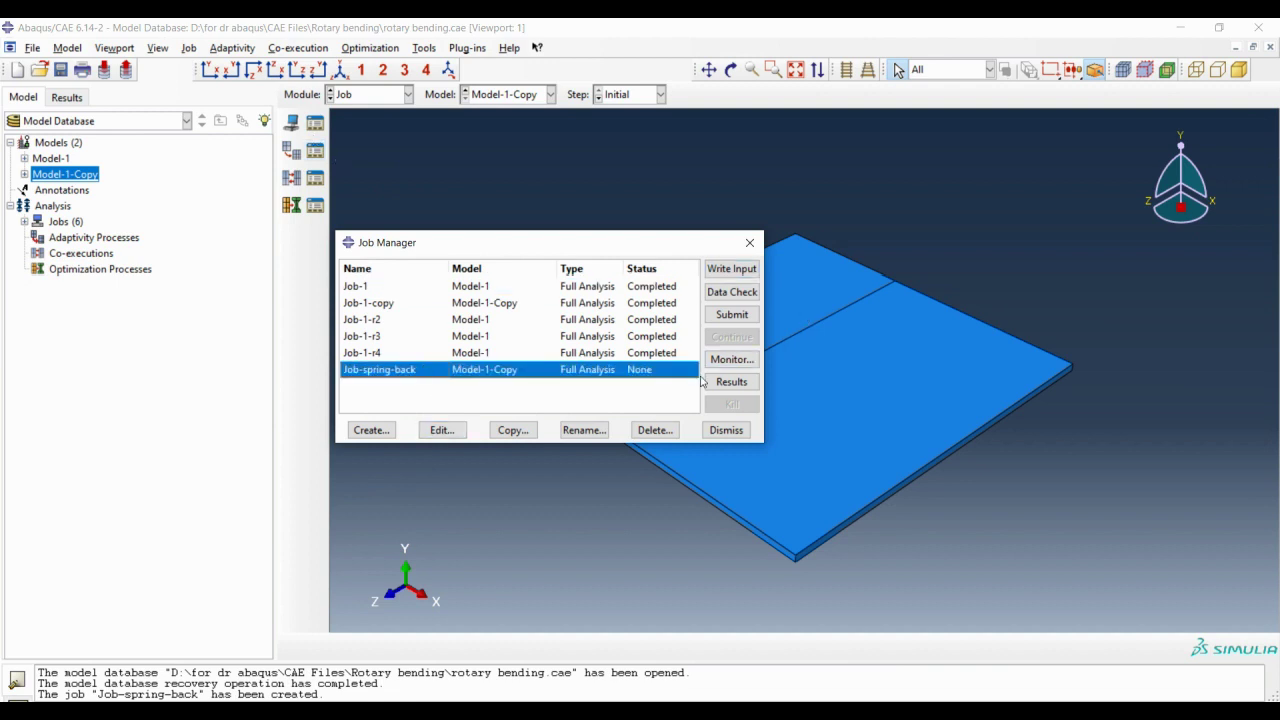
- Attempt to submit Job-spring-back, cancel at the constraint warning, and close the Job Manager
left_click(745, 318)
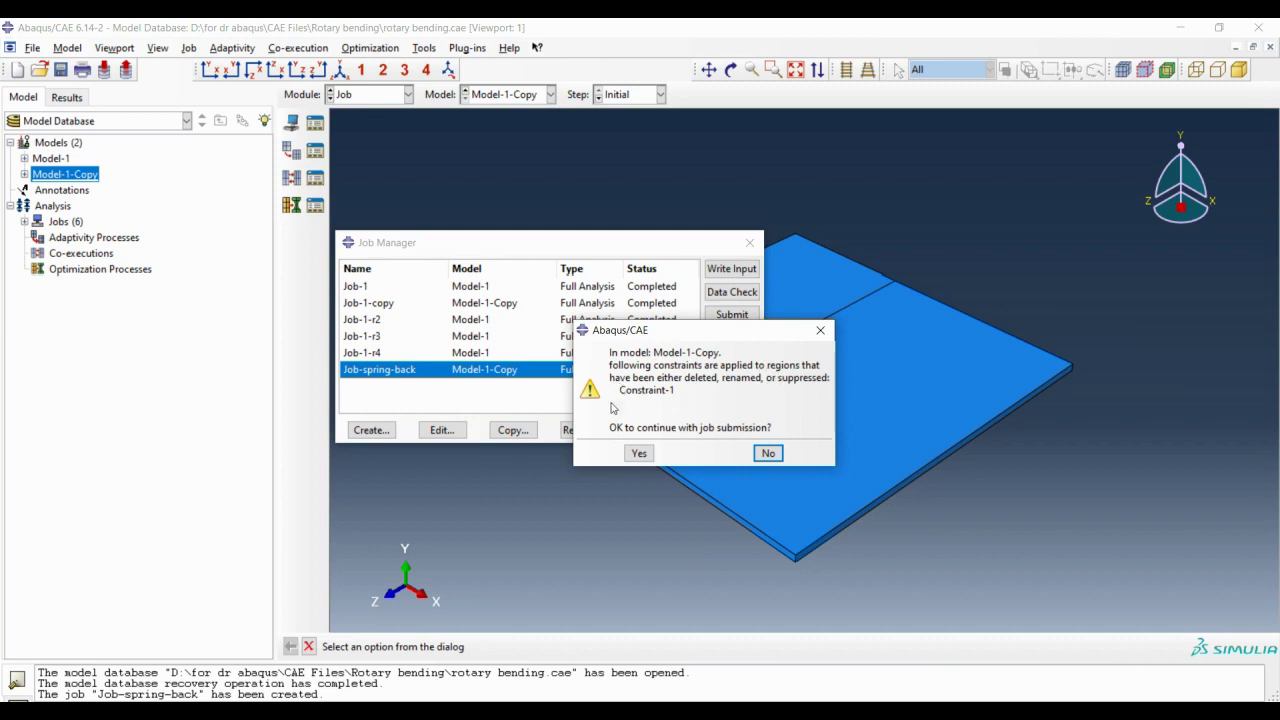
left_click(766, 453)
left_click(717, 436)
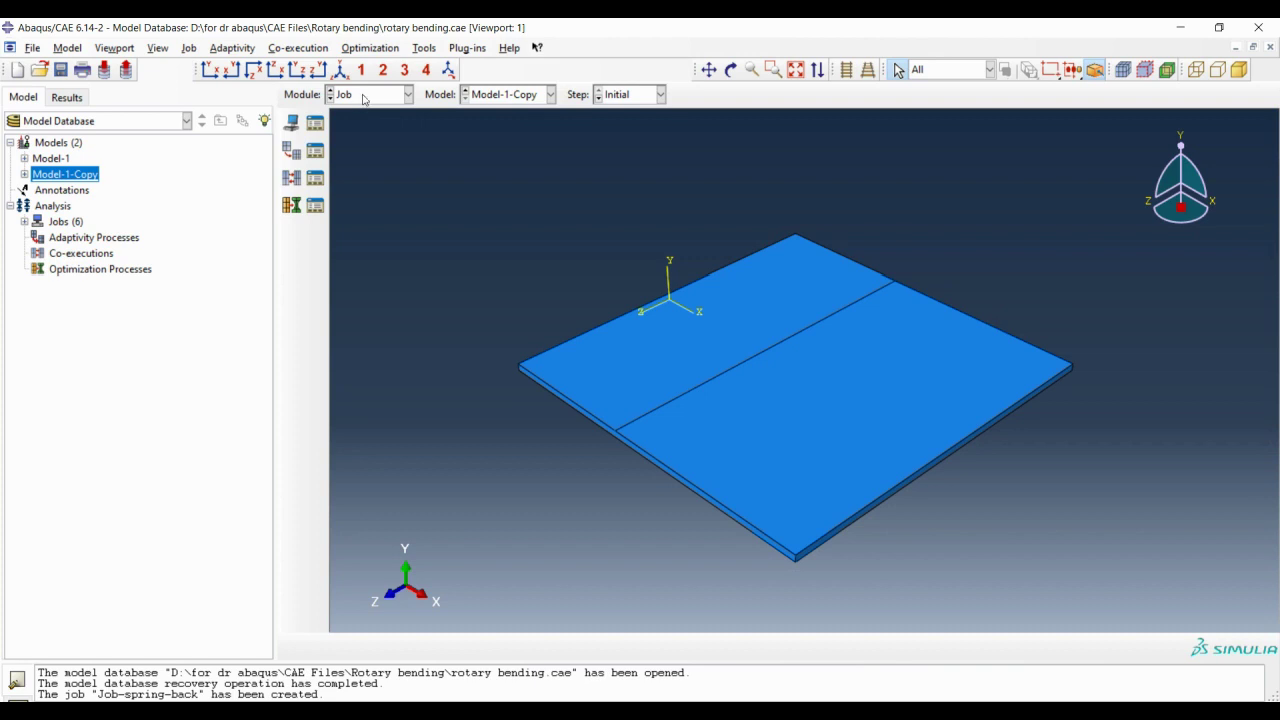
left_click(364, 96)
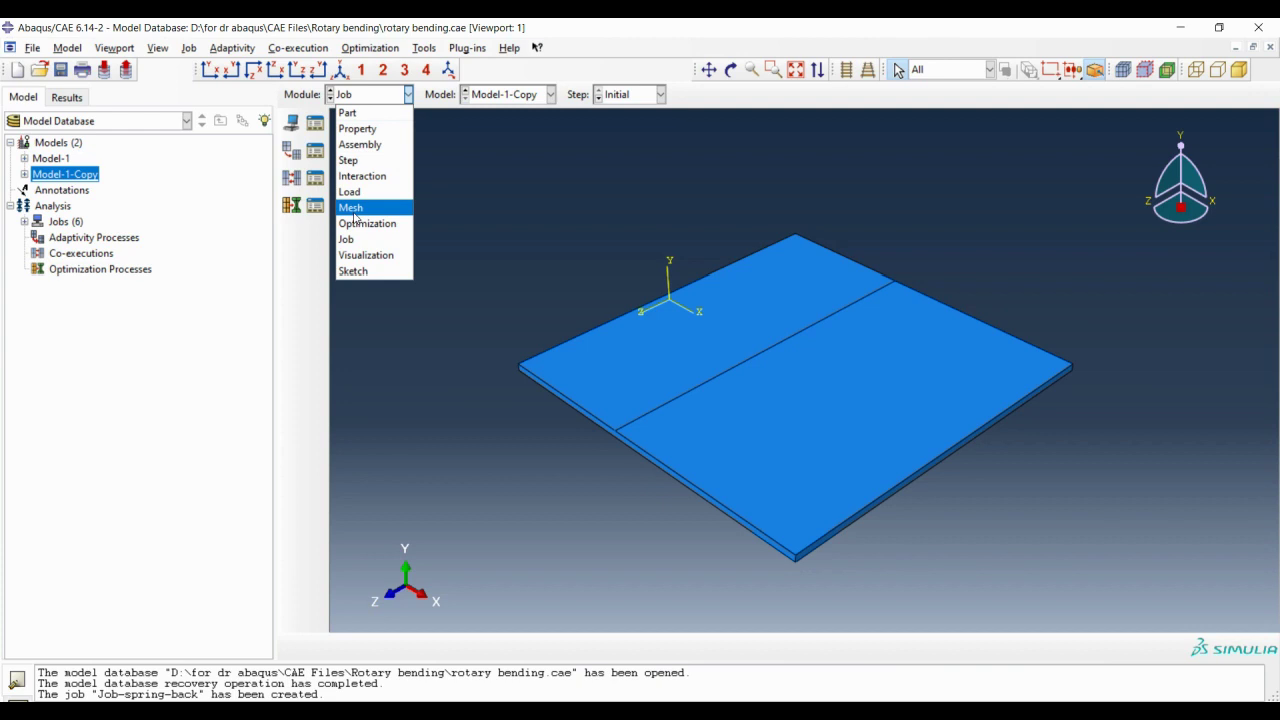
- In the Interaction module, delete the Constraint-1 tie and confirm no interactions remain
left_click(364, 178)
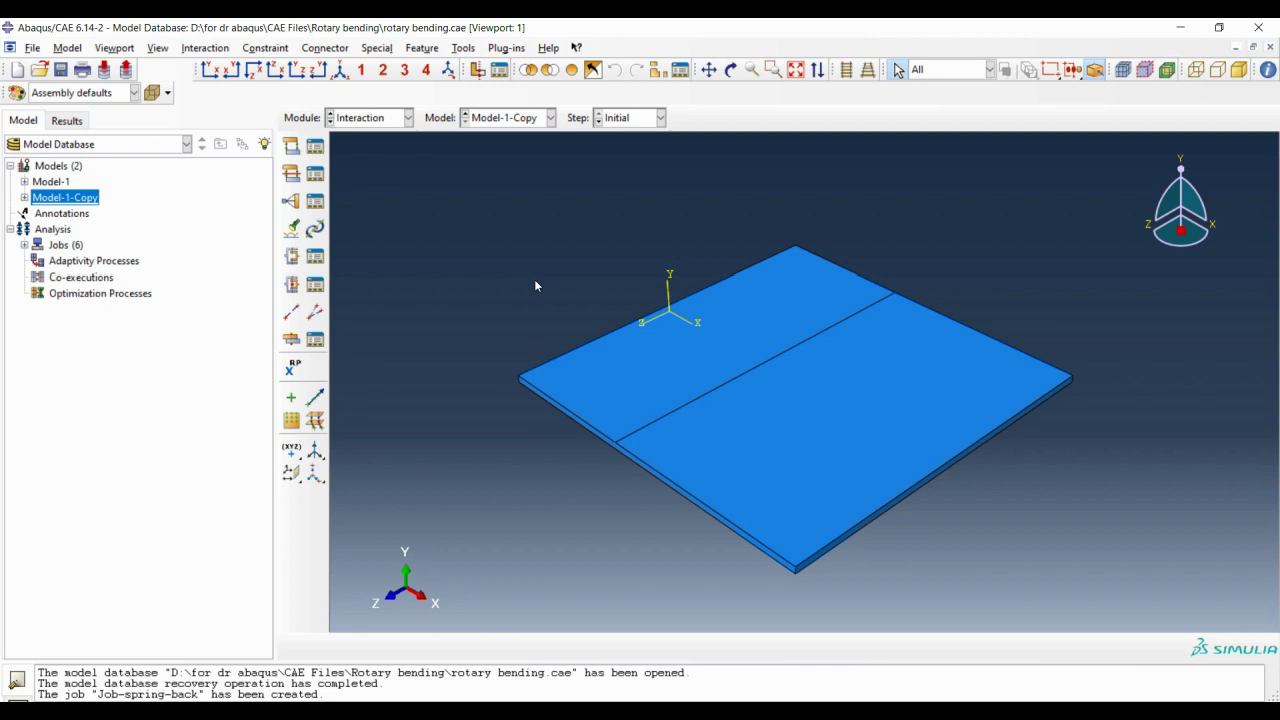
left_click(315, 203)
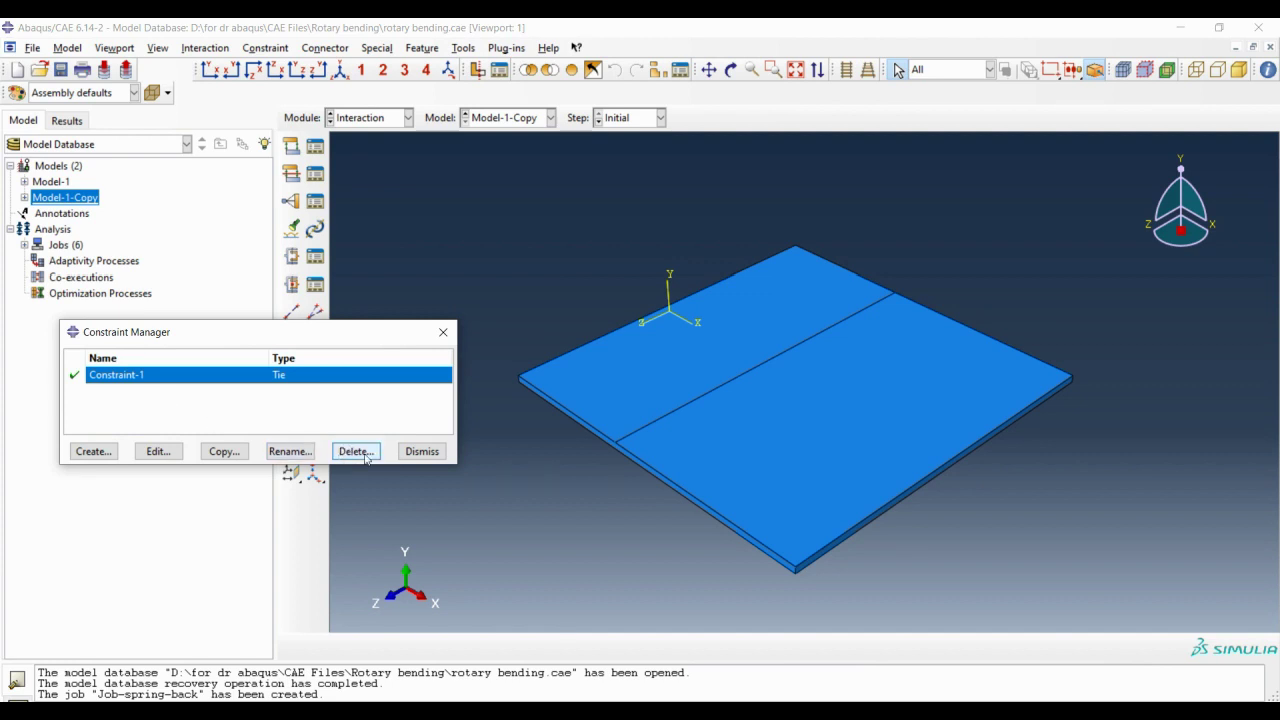
left_click(366, 455)
left_click(598, 388)
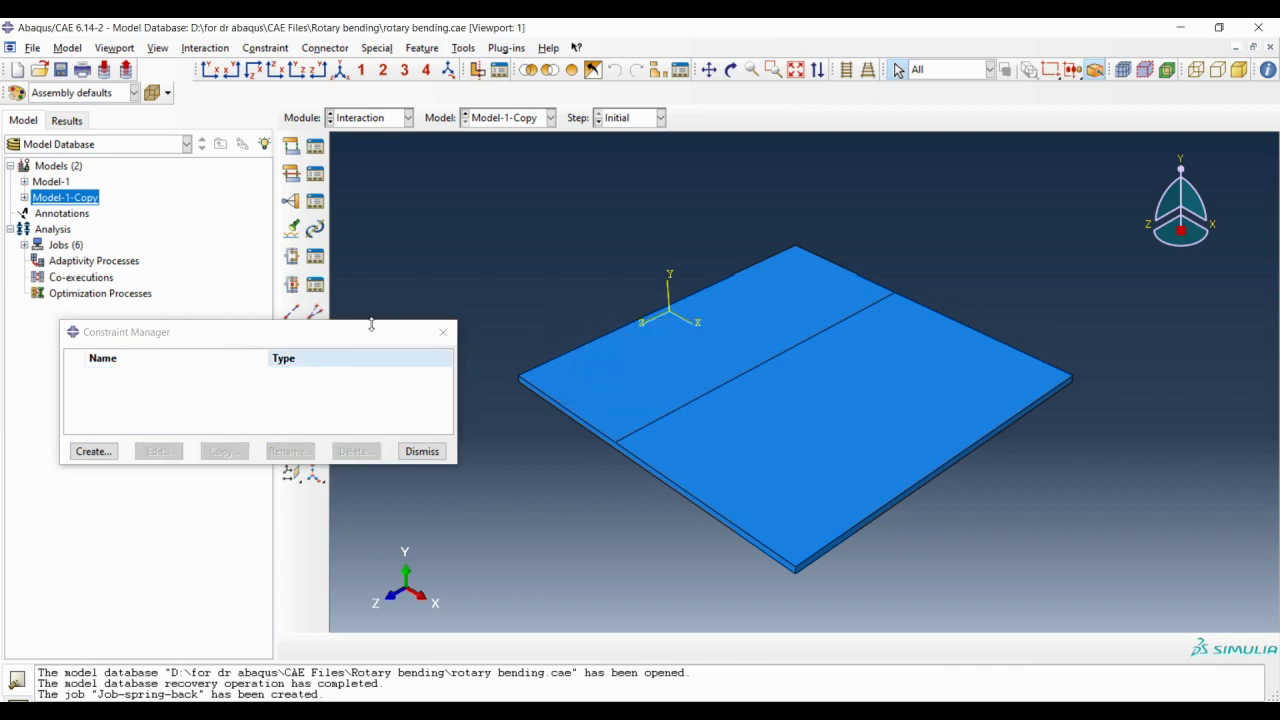
left_click(421, 451)
left_click(315, 145)
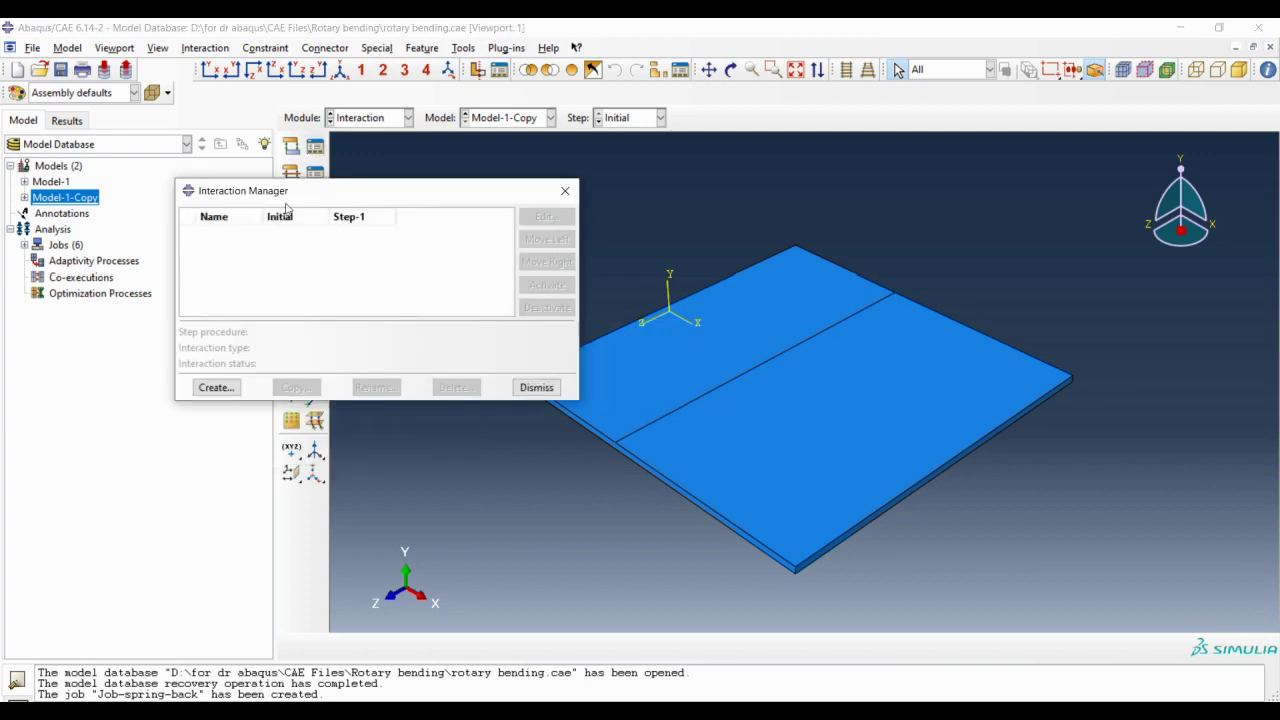
left_click(566, 189)
- Delete the IntProp-01 and IntProp-03 contact properties in the Interaction Property Manager
left_click(324, 175)
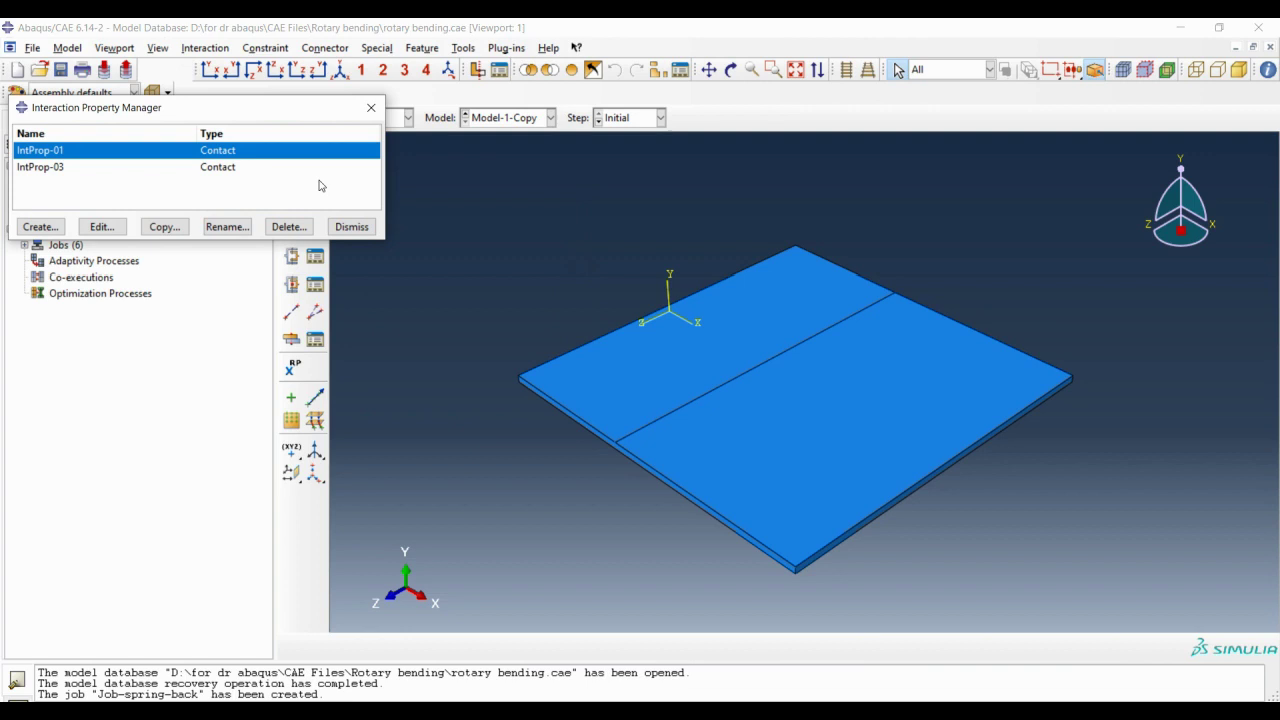
left_click_drag(165, 117, 554, 222)
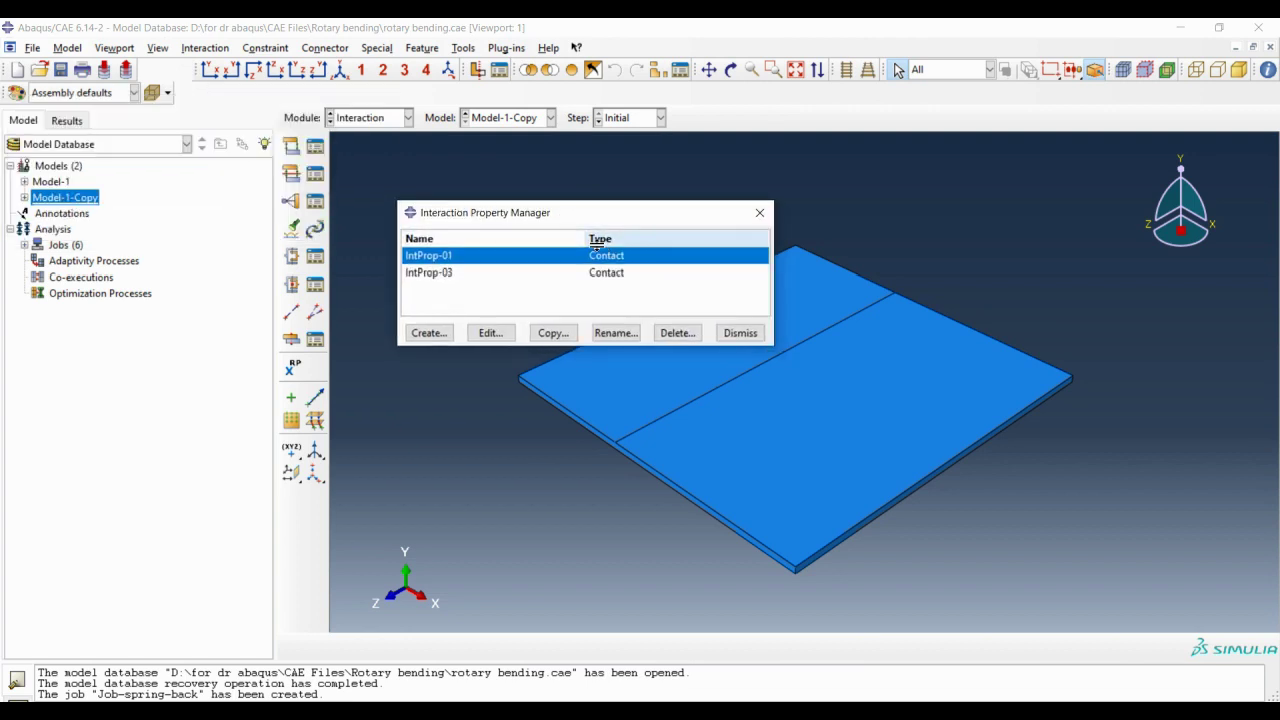
left_click(677, 332)
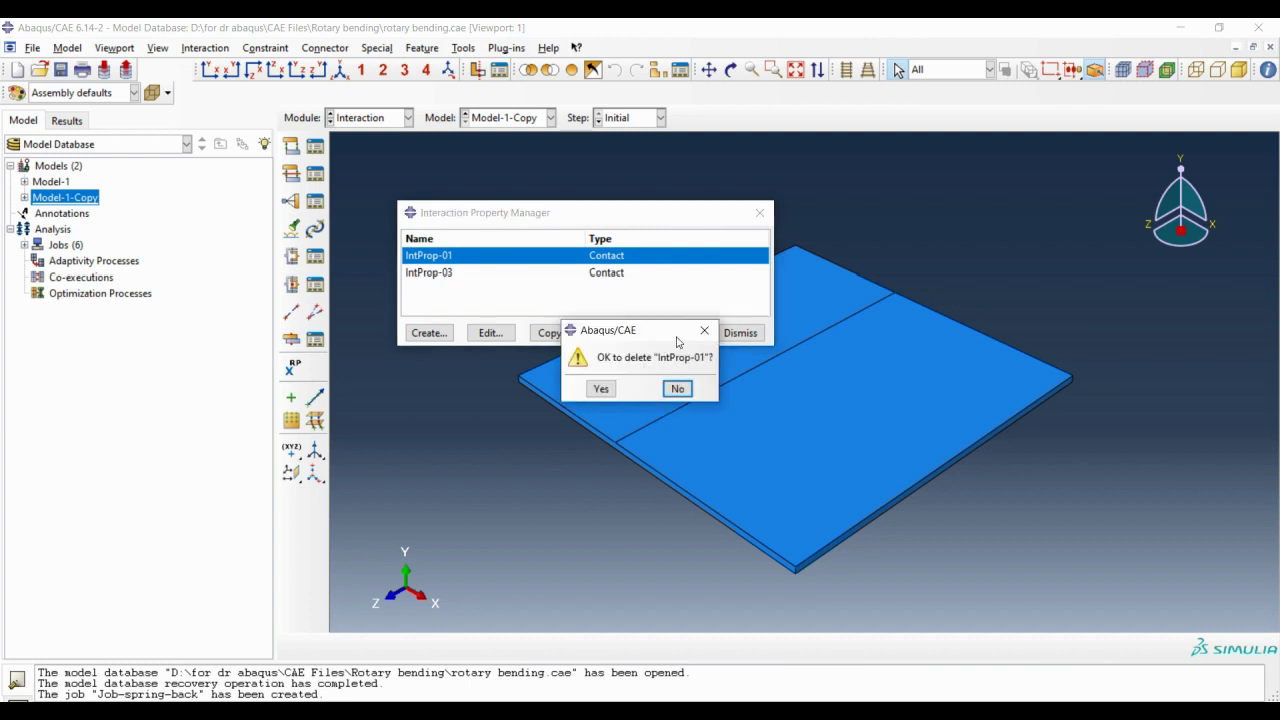
left_click(603, 386)
left_click(679, 333)
left_click(600, 386)
left_click(740, 333)
left_click(371, 118)
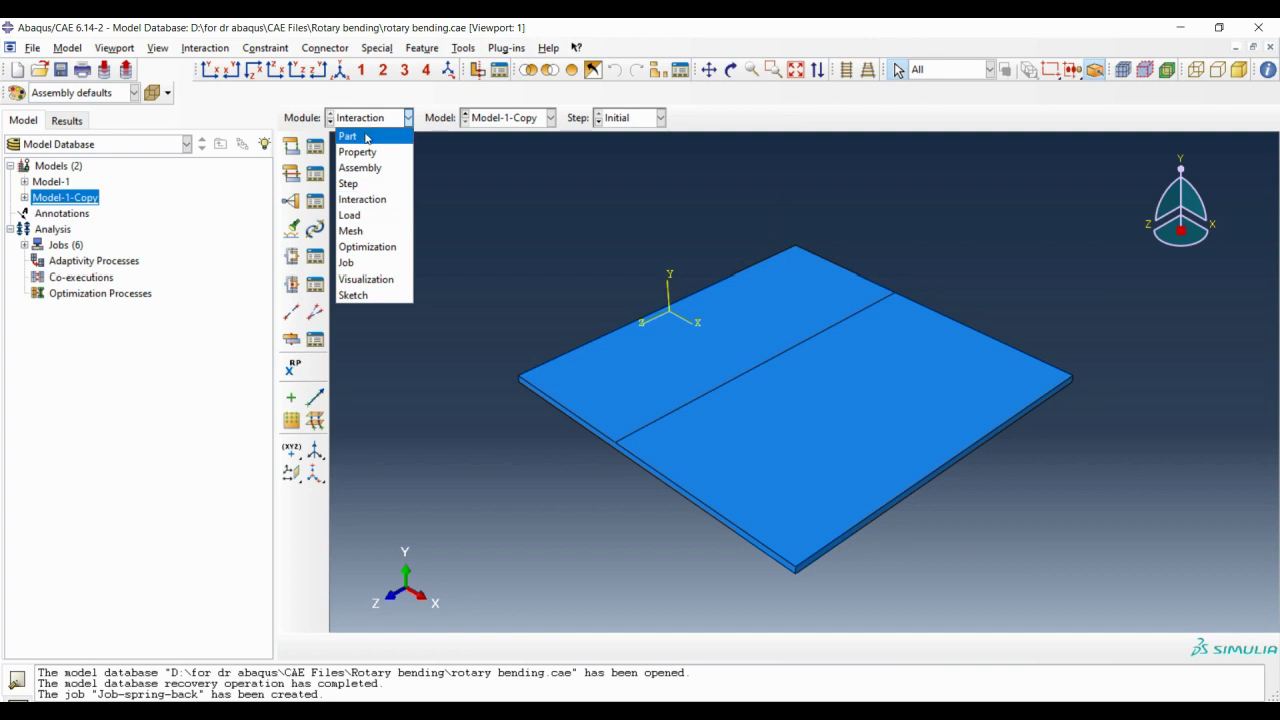
- In the Property module, delete the rocker material from the Material Manager
left_click(360, 151)
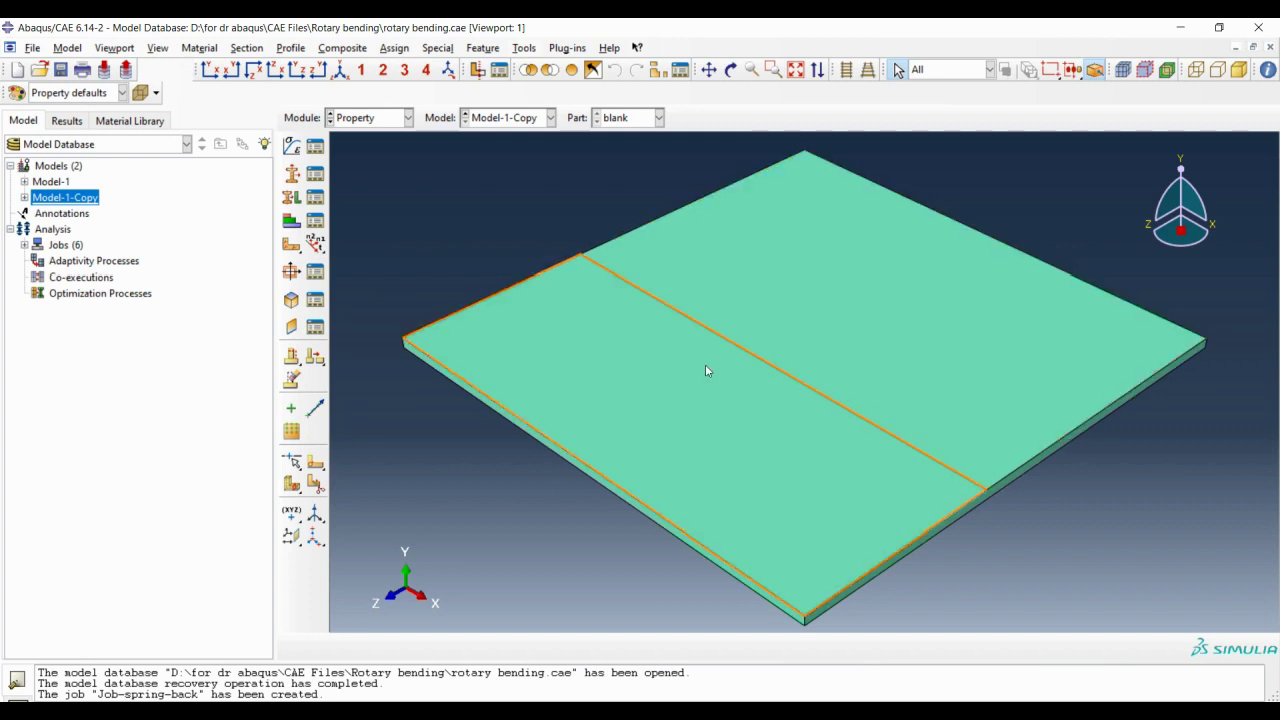
left_click(316, 148)
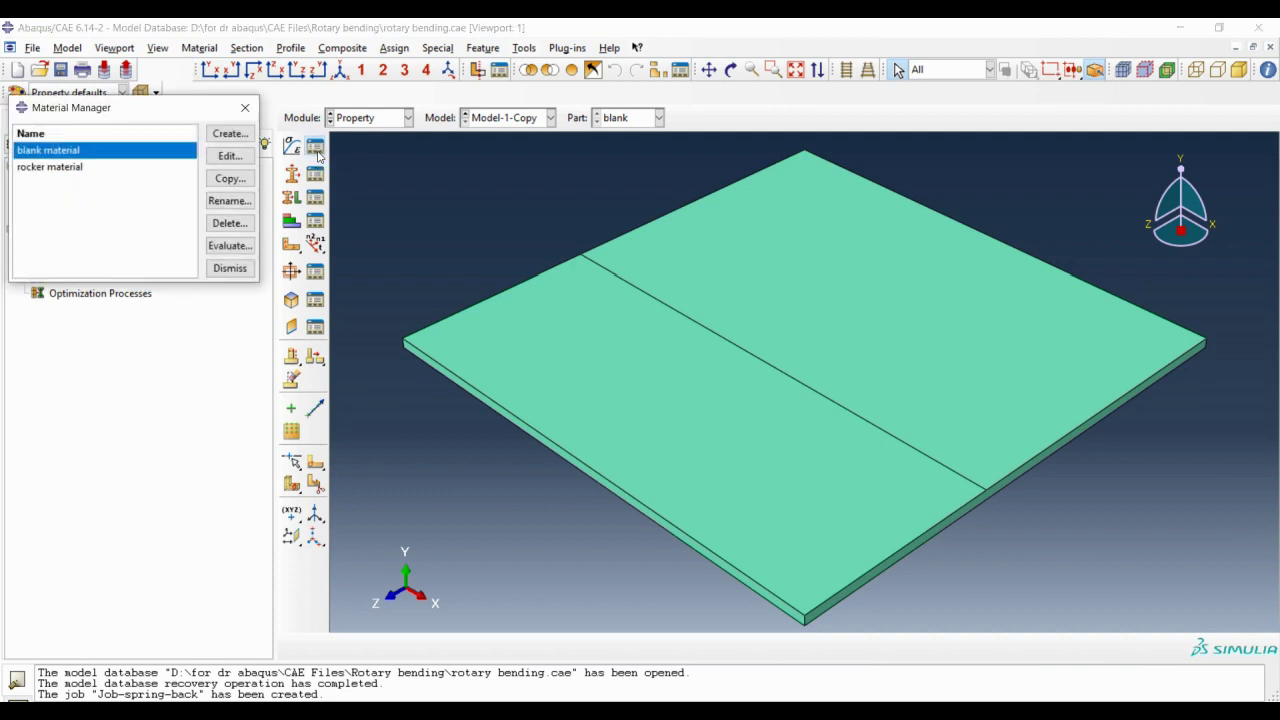
left_click(50, 167)
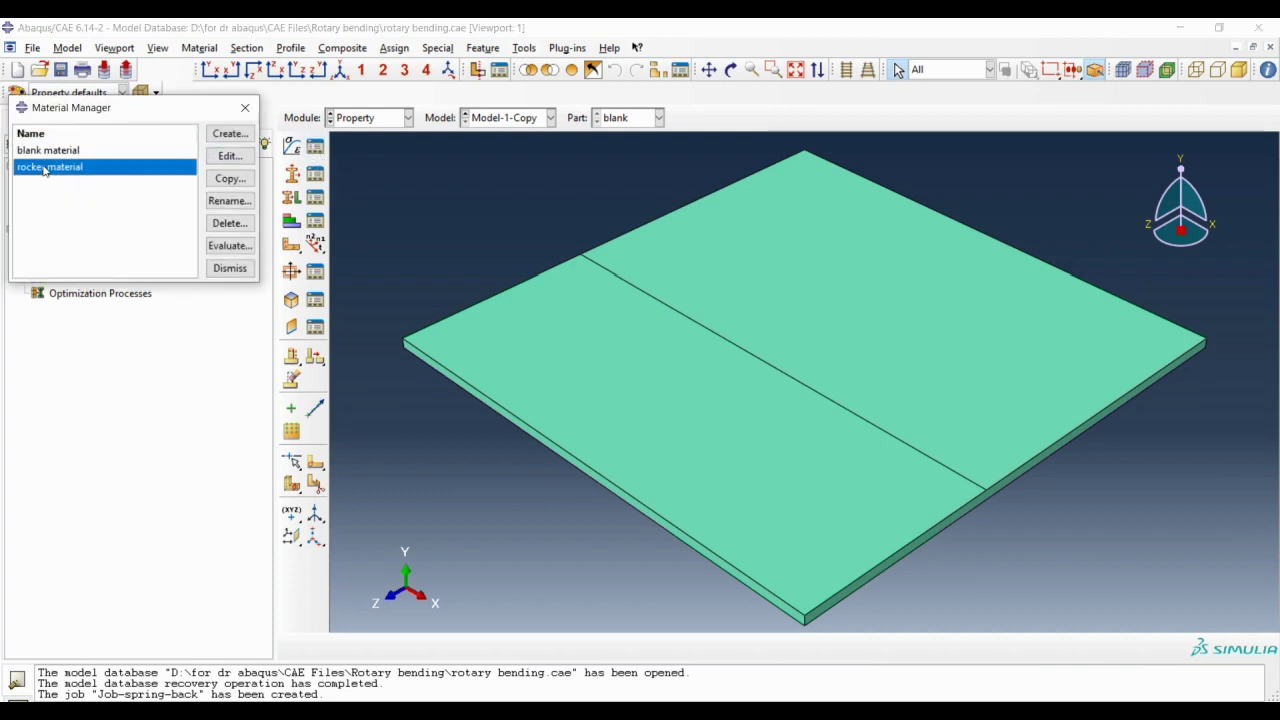
left_click_drag(108, 119, 237, 112)
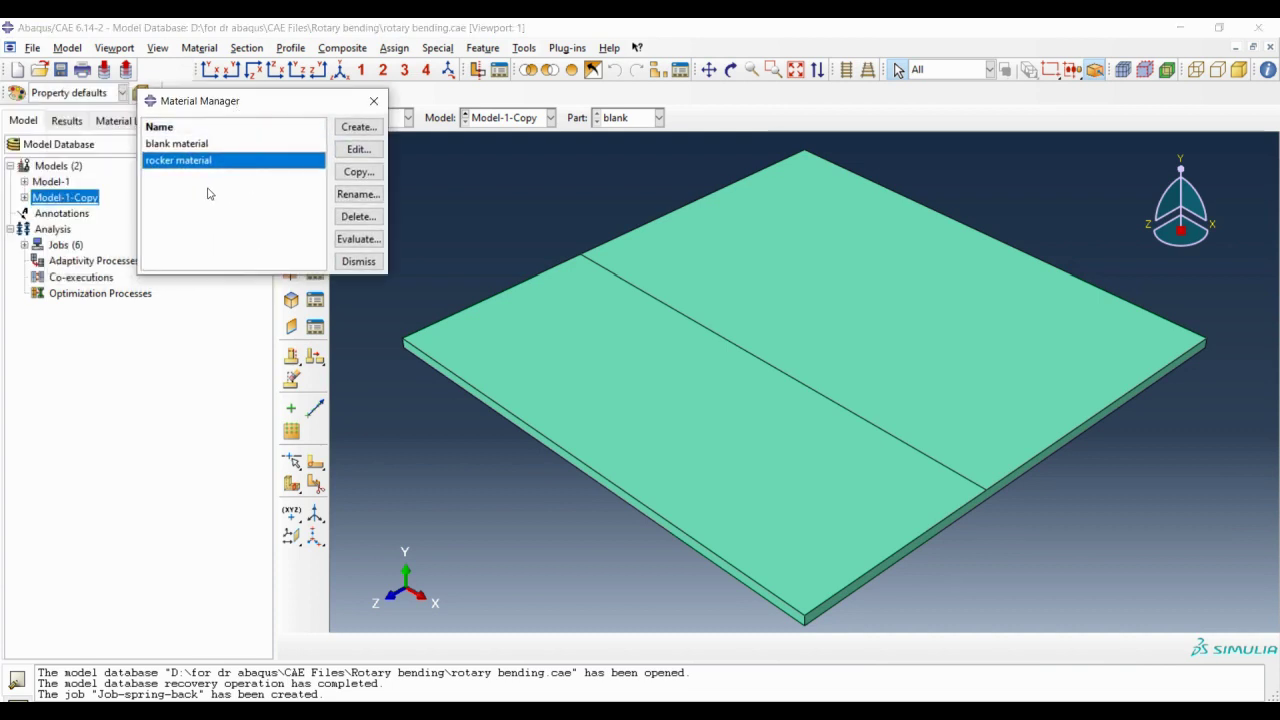
left_click(357, 216)
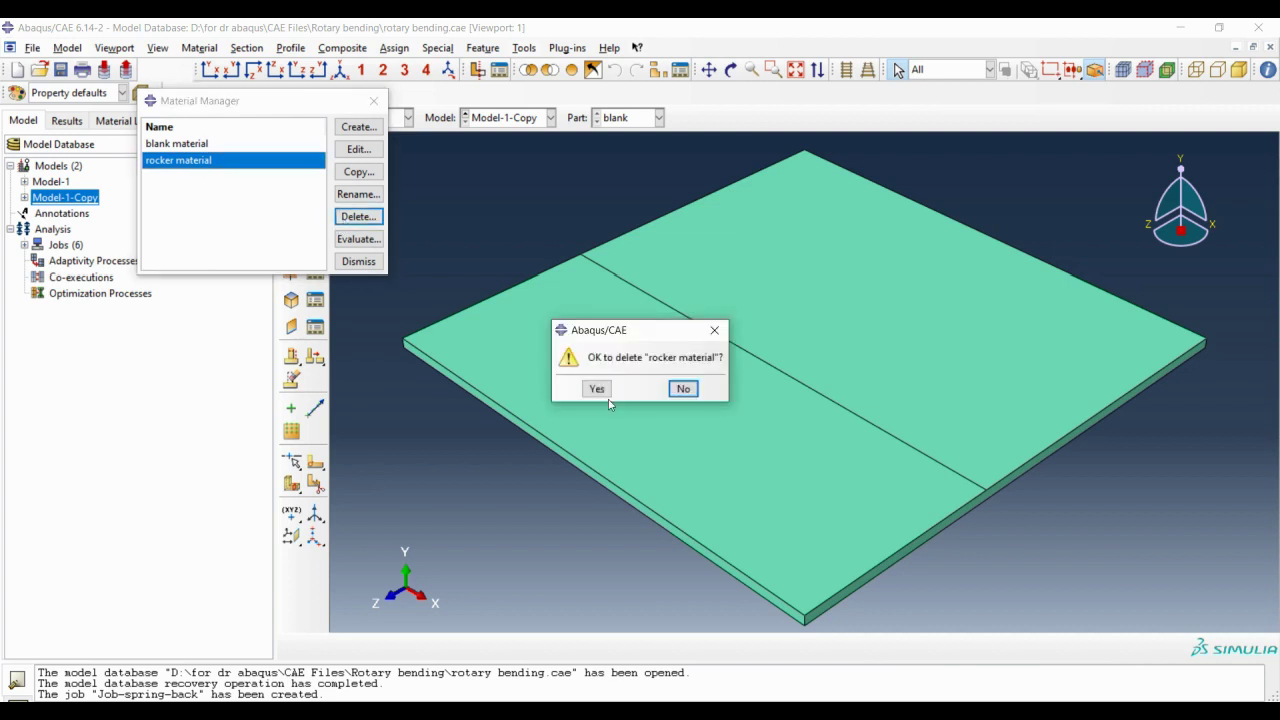
left_click(597, 389)
left_click(374, 101)
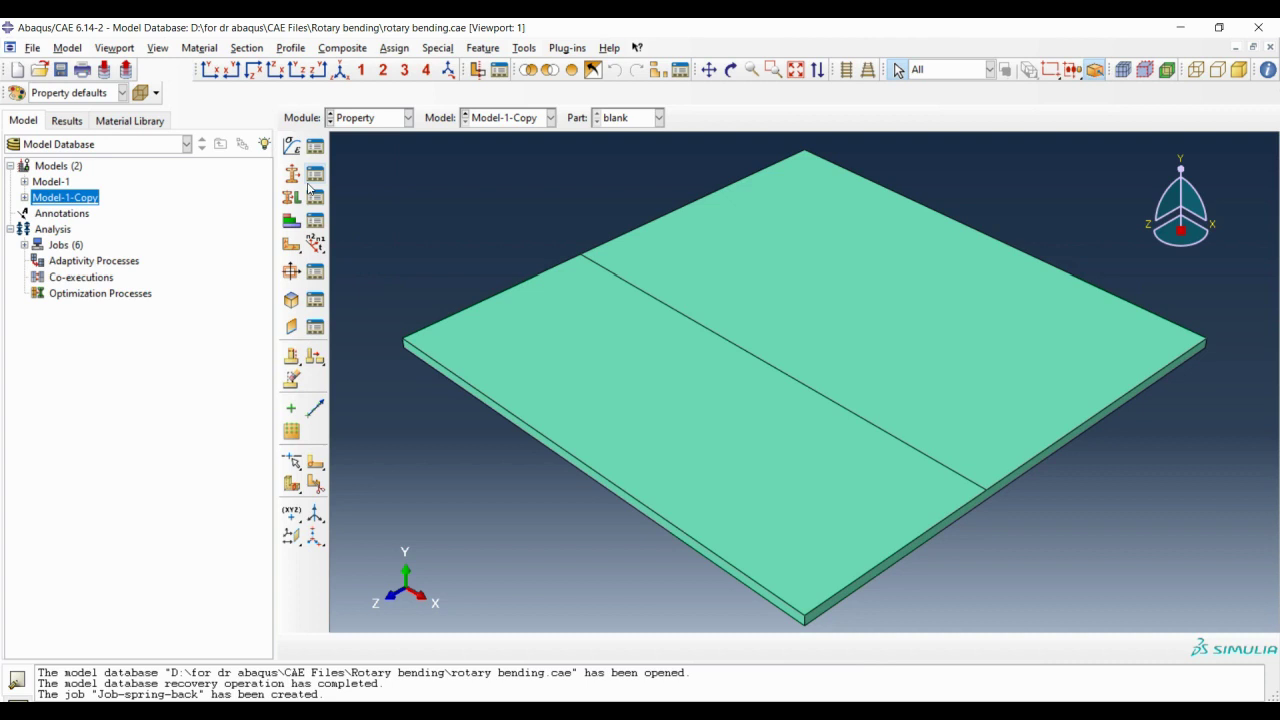
- Delete Section-rocker, then check that only the Section-blank assignment remains
left_click(313, 177)
left_click(66, 167)
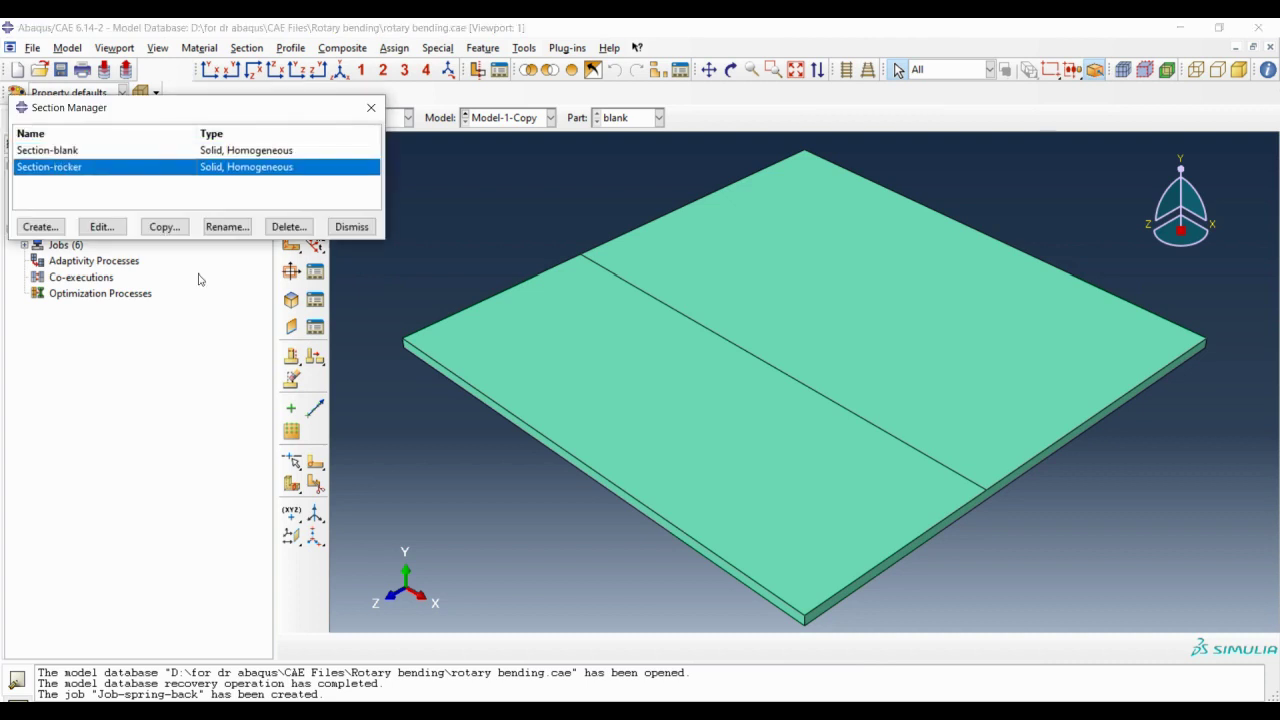
left_click(280, 227)
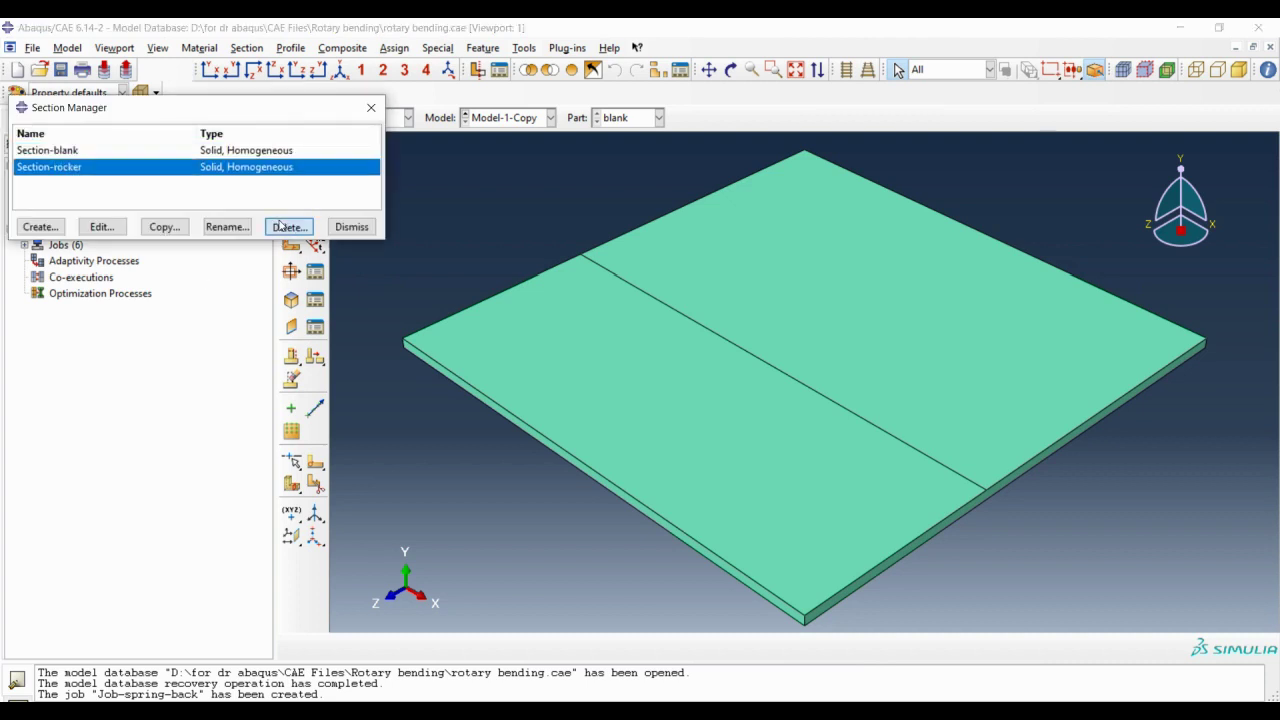
left_click(597, 390)
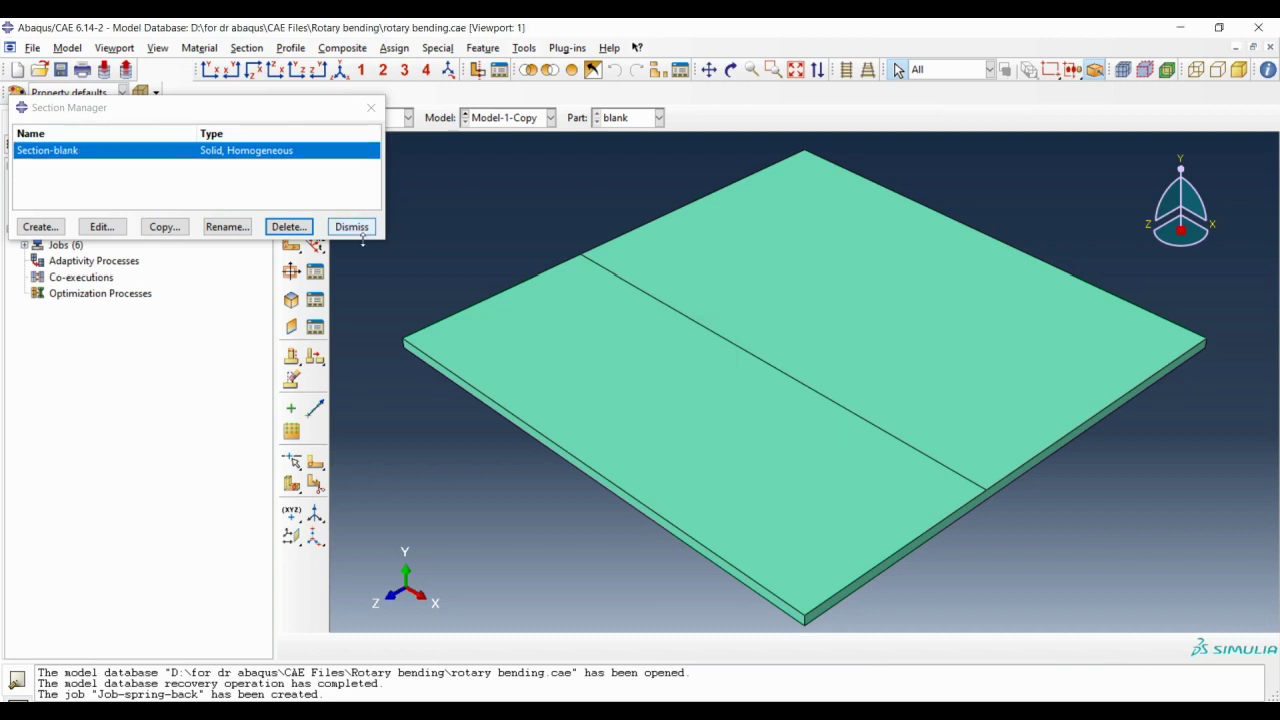
left_click(361, 232)
left_click(315, 192)
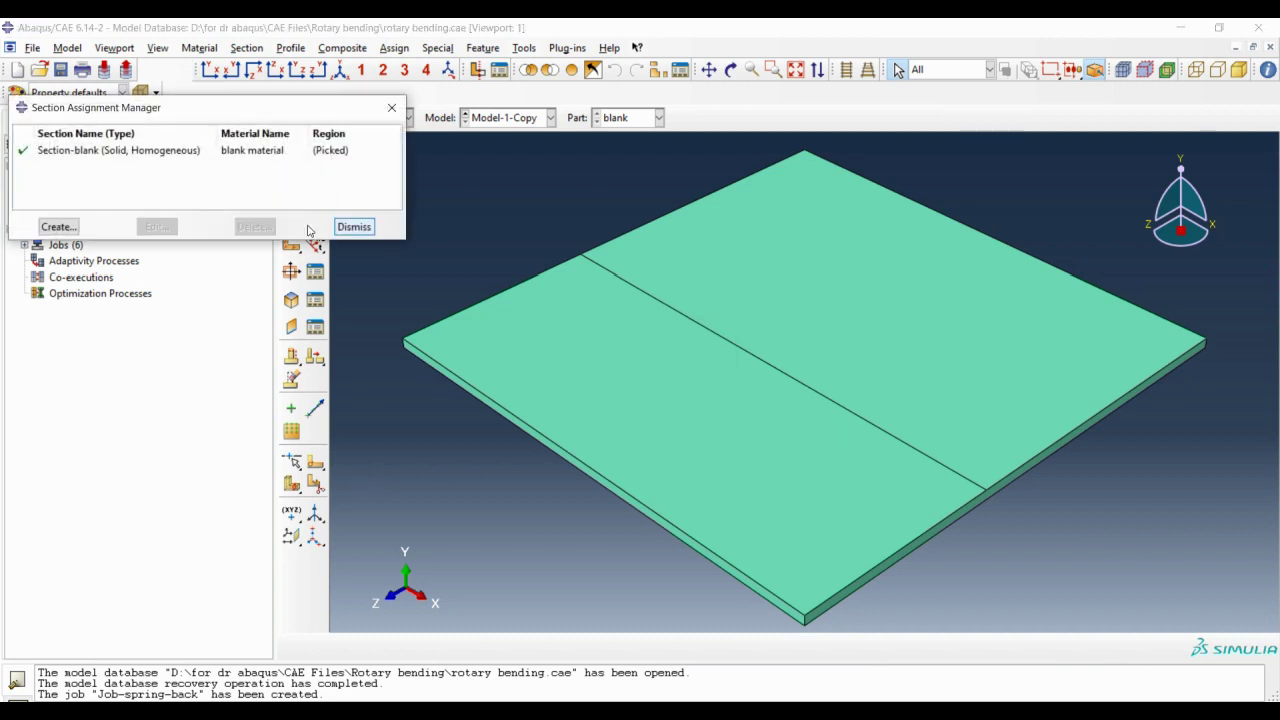
left_click(354, 227)
- Submit Job-spring-back and monitor it until Step 2 completes at total time 1.1
left_click(360, 118)
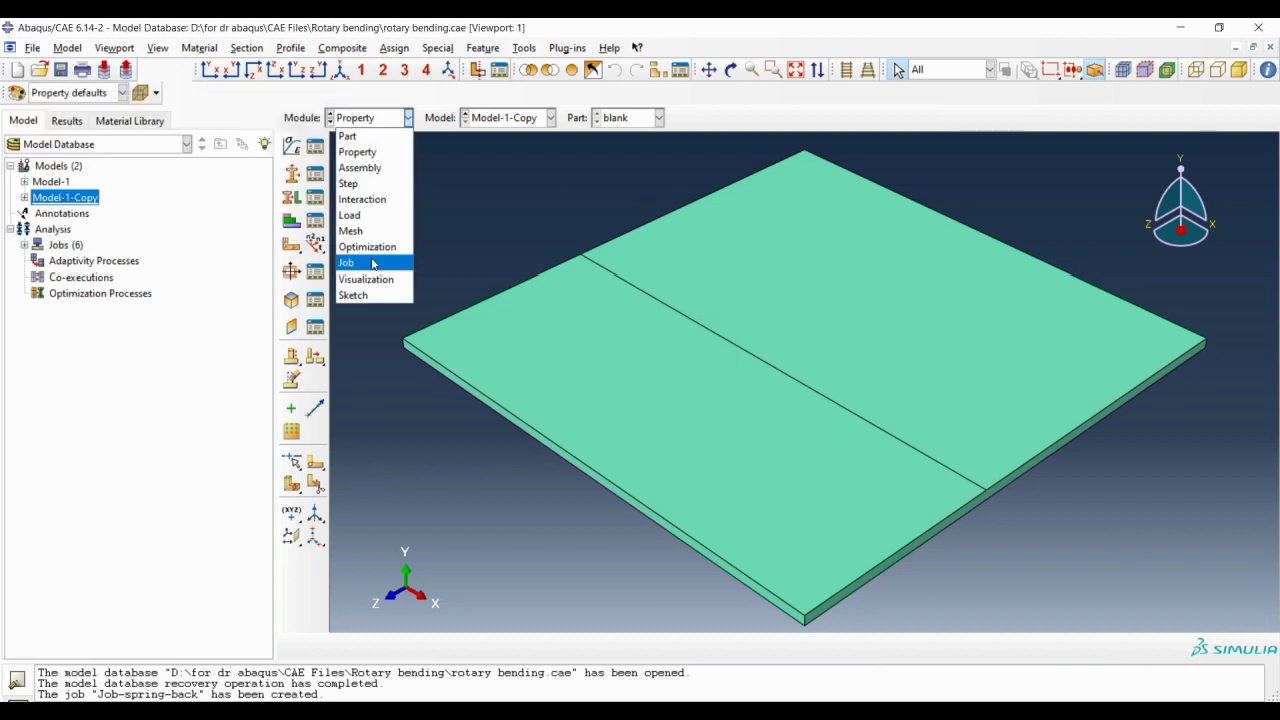
left_click(372, 263)
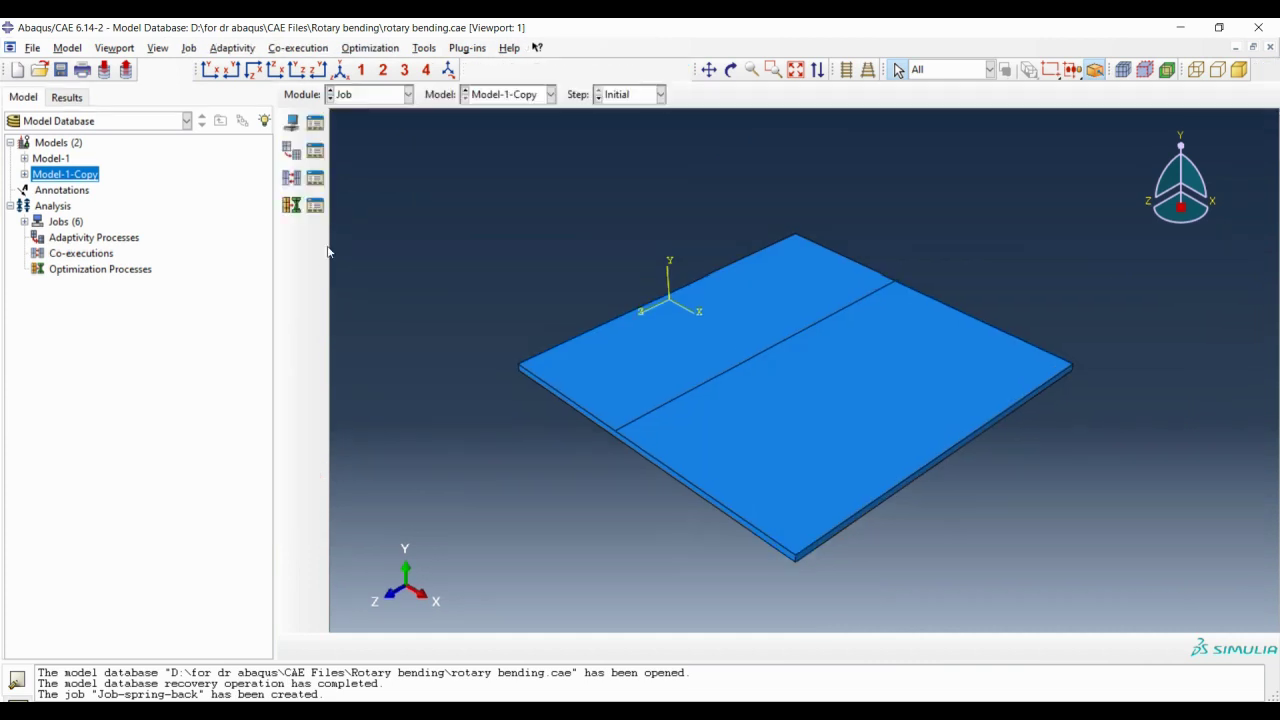
left_click(315, 124)
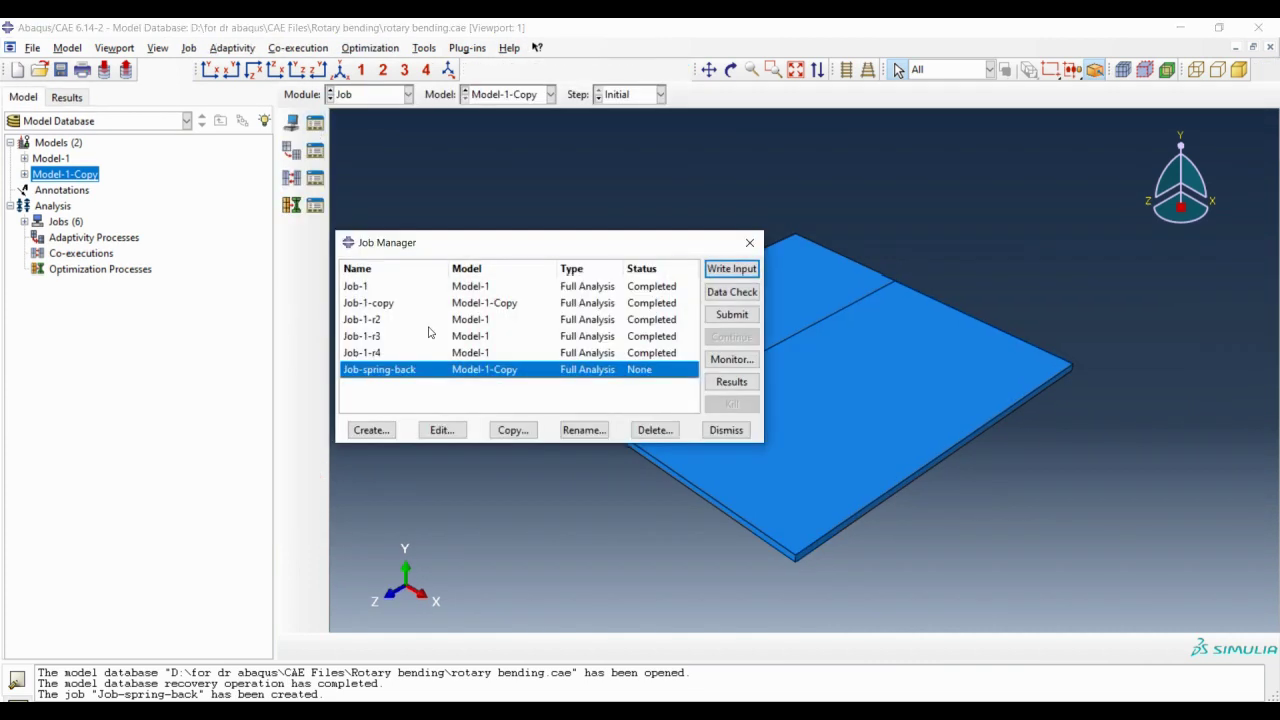
left_click(731, 315)
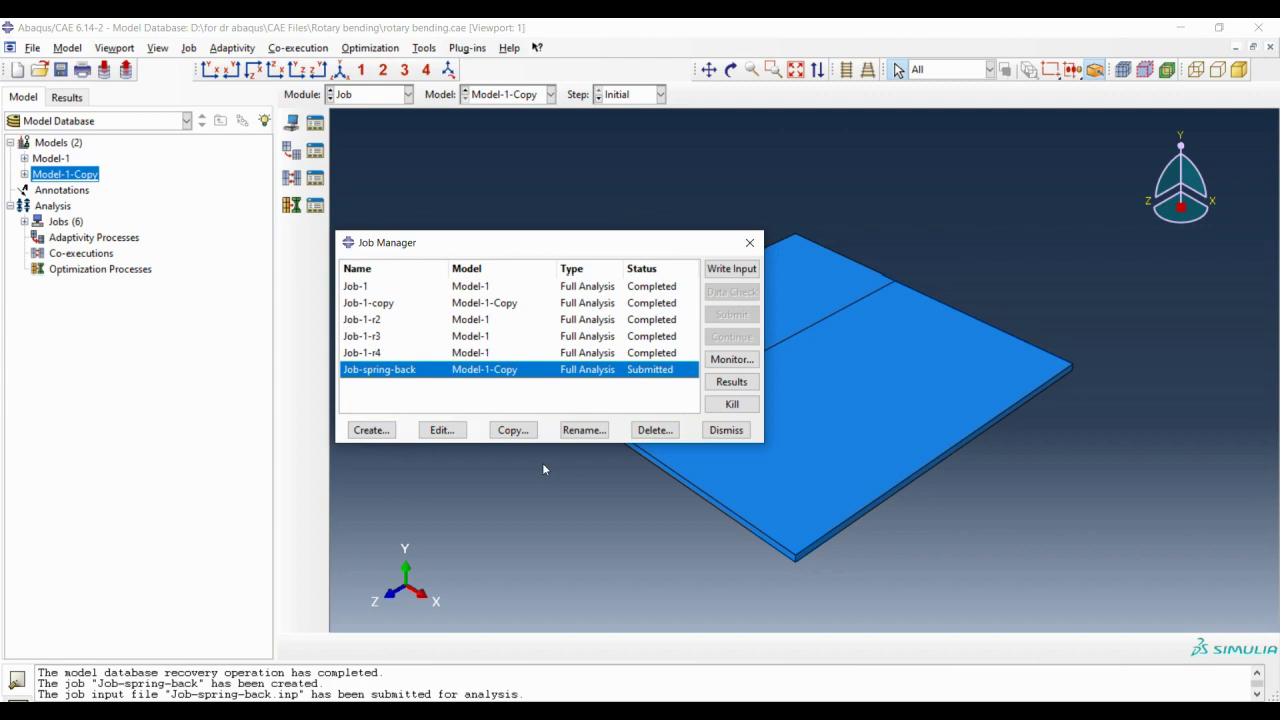
left_click(716, 364)
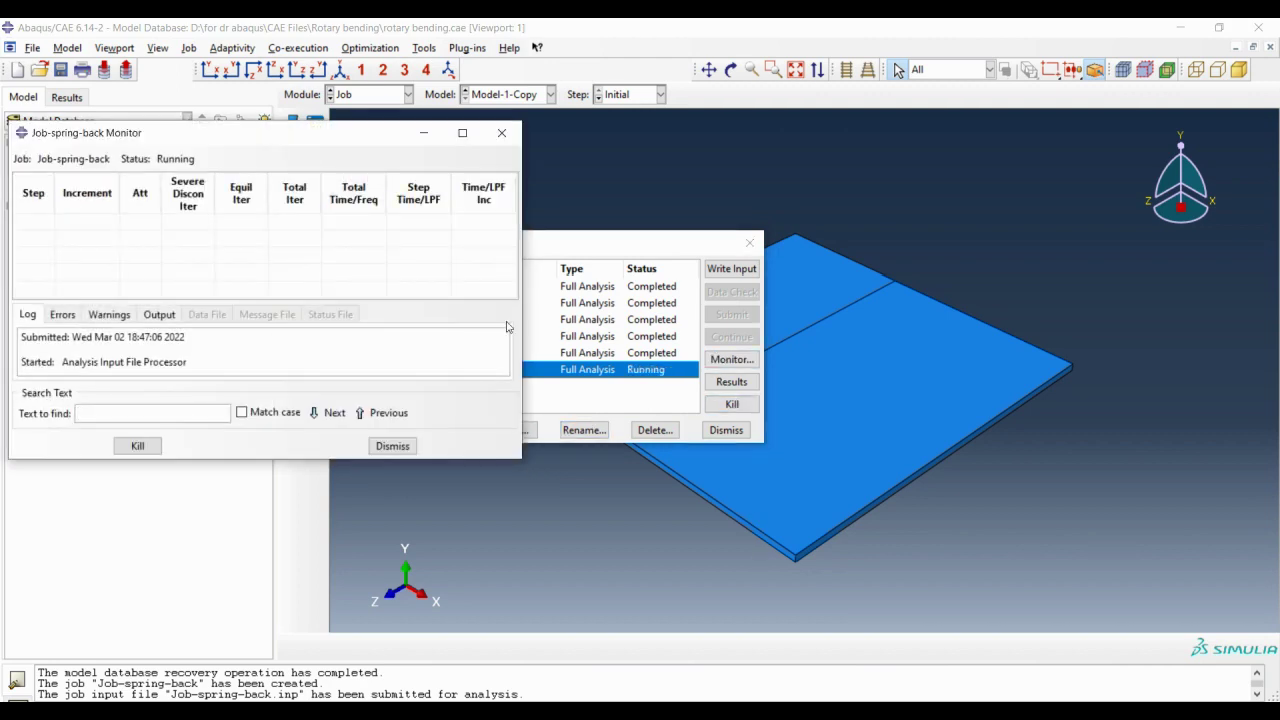
left_click_drag(277, 131, 1033, 208)
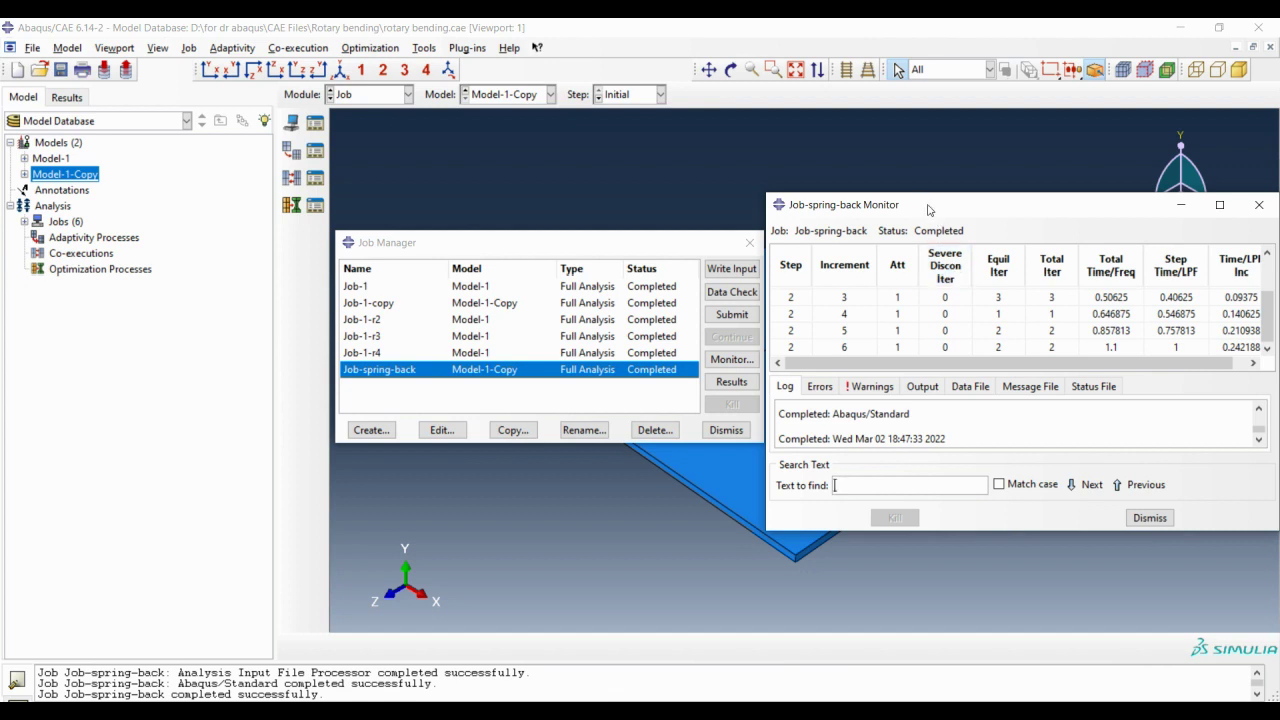
left_click_drag(545, 249, 480, 227)
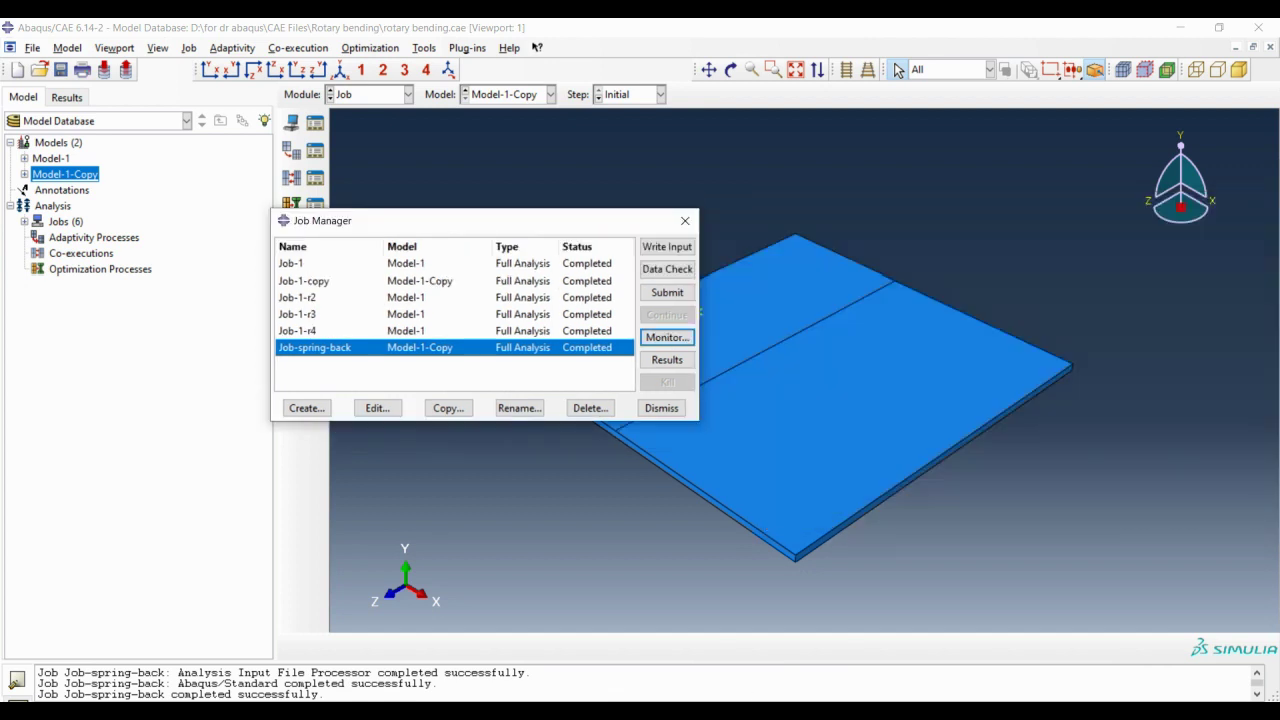
left_click(932, 640)
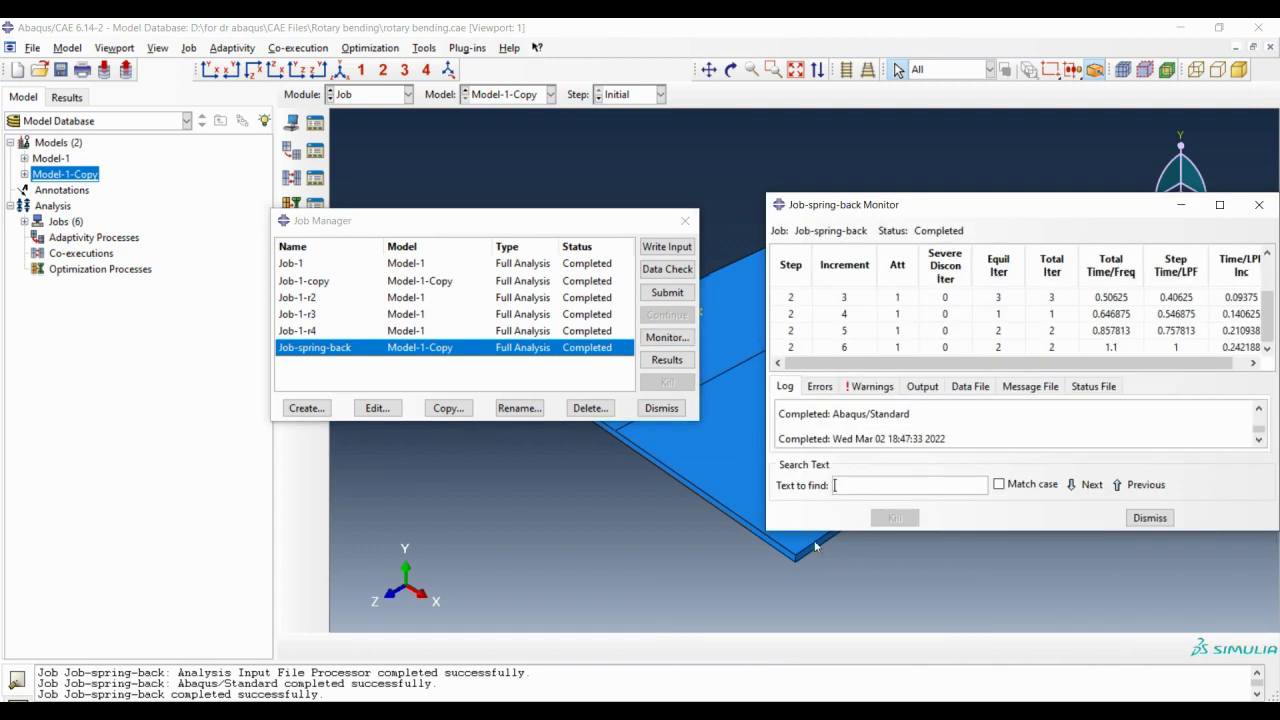
left_click_drag(949, 213, 868, 208)
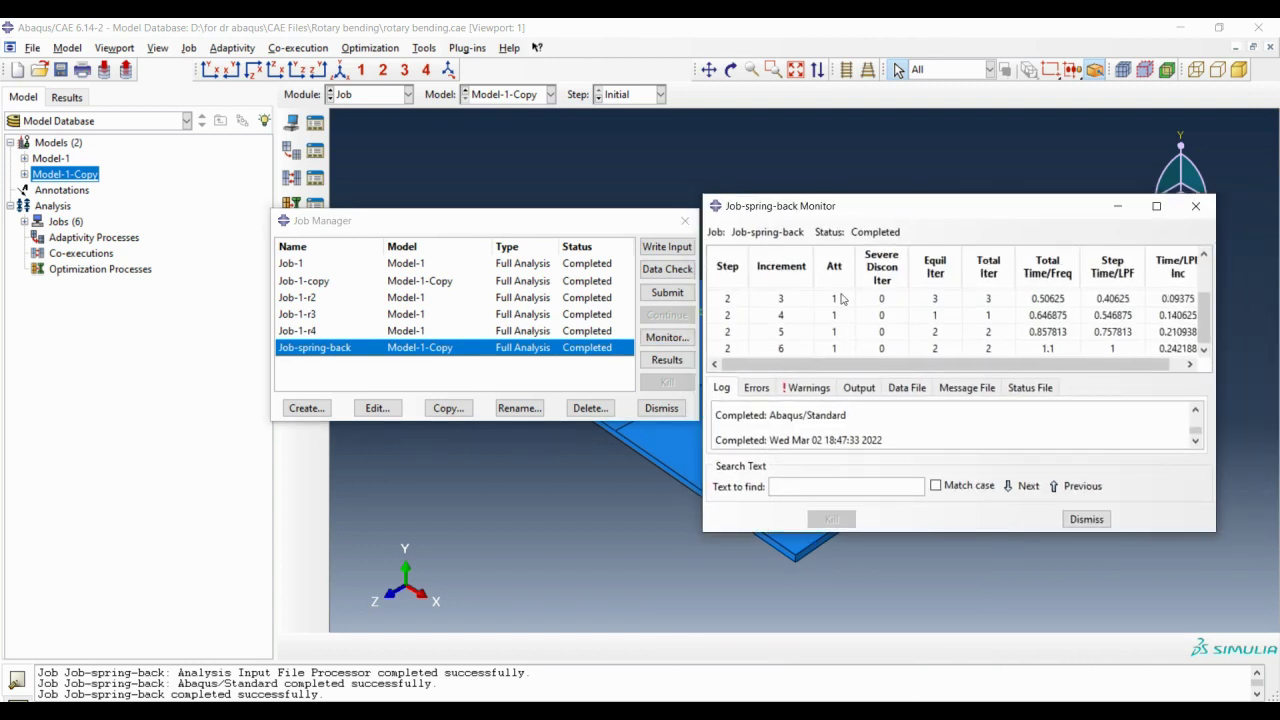
- Open the Job-spring-back results and show Mises contours on the deformed blank in front view
left_click(1086, 519)
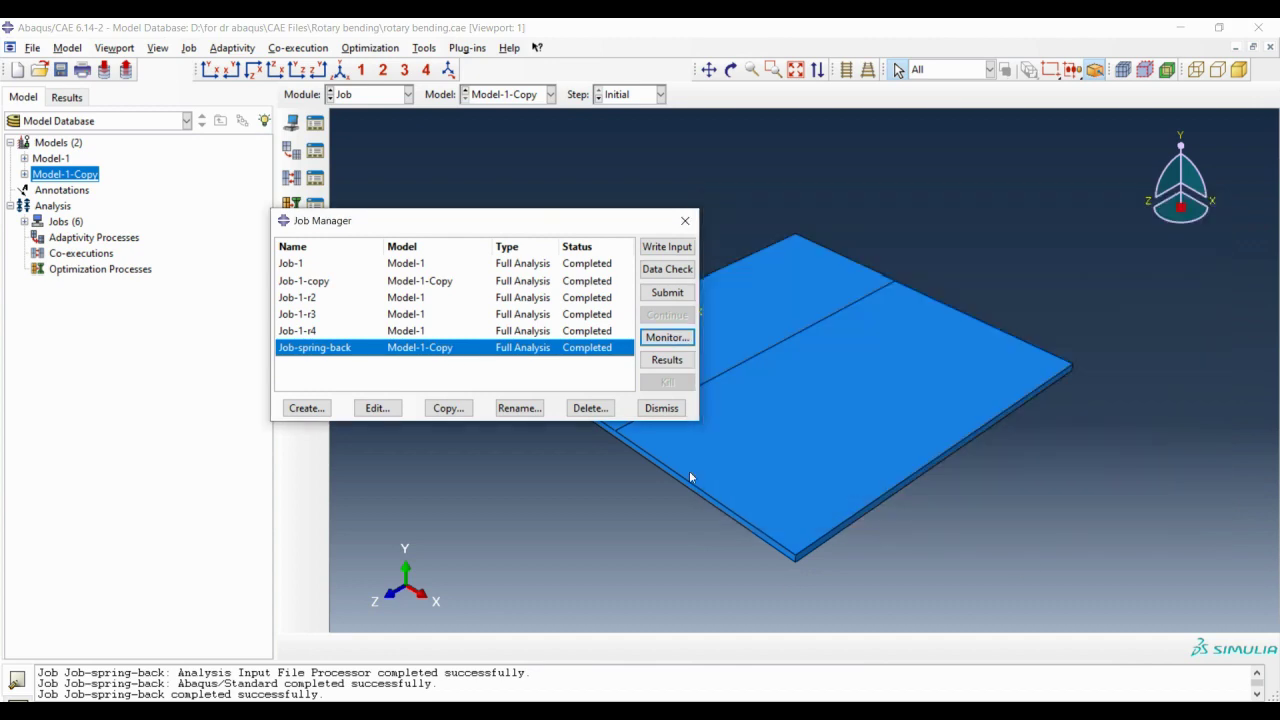
left_click(667, 359)
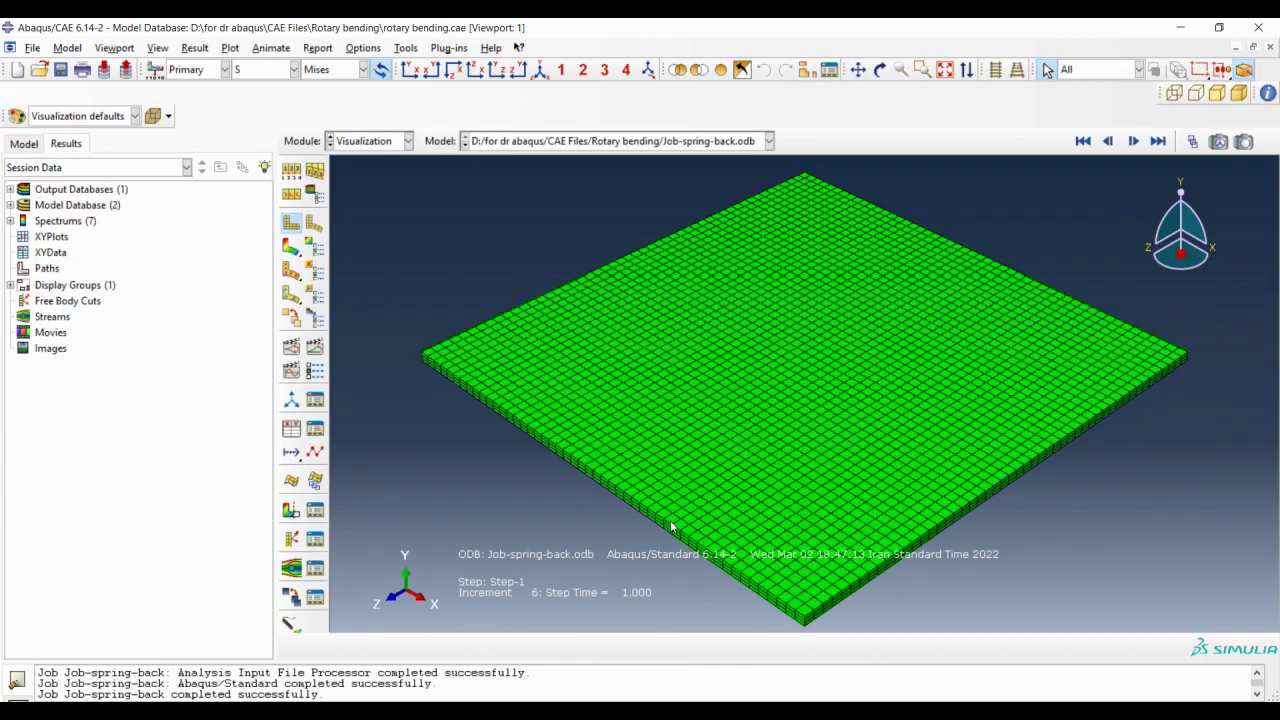
left_click(291, 246)
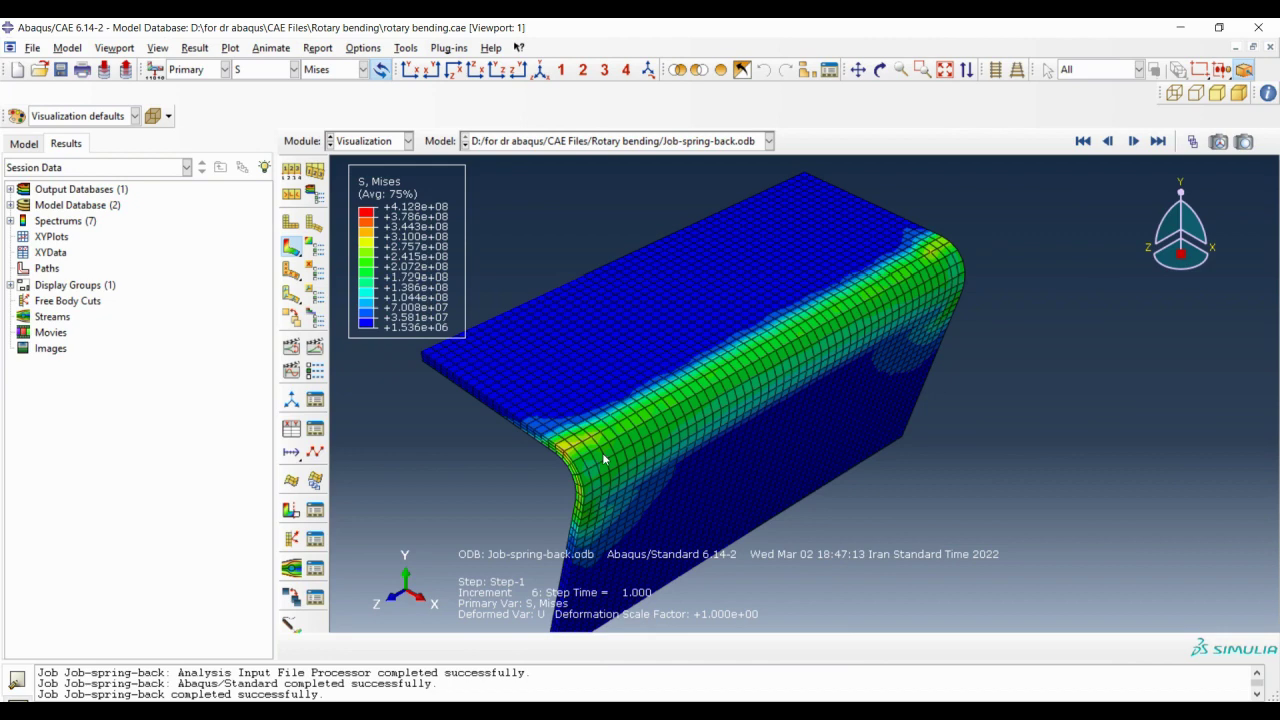
left_click_drag(604, 459, 680, 411, "ctrl+alt")
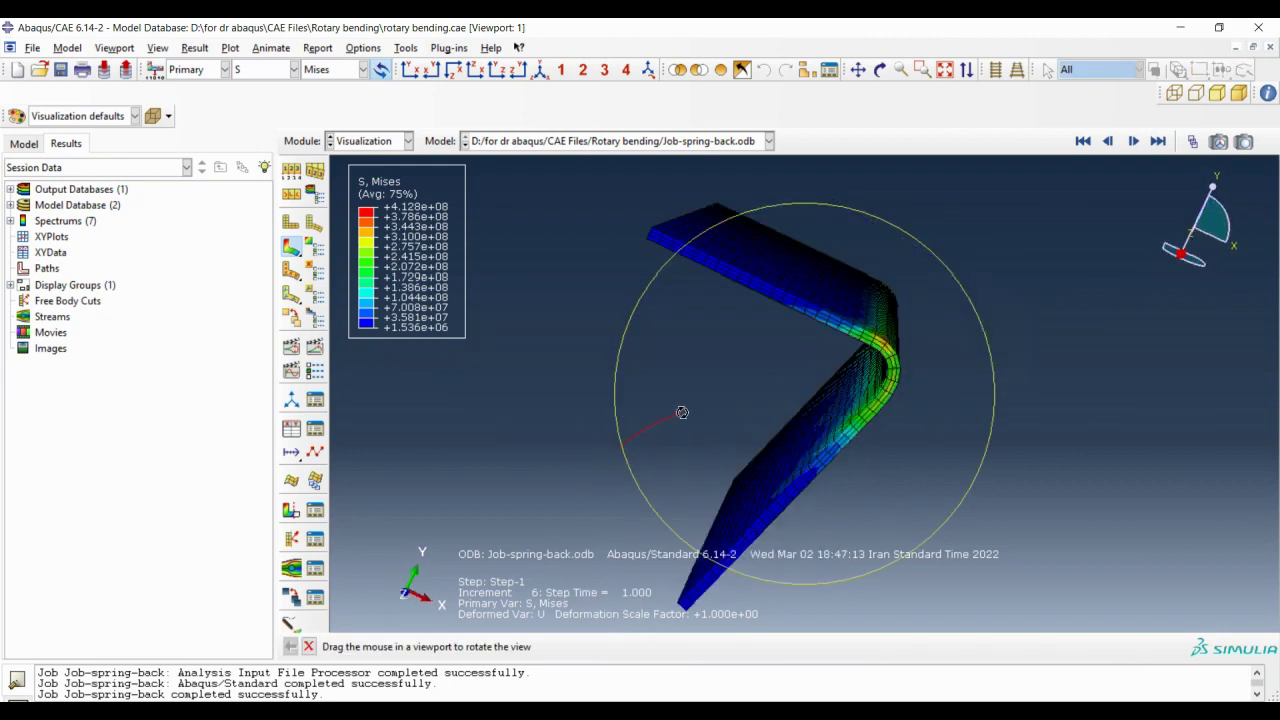
left_click(410, 70)
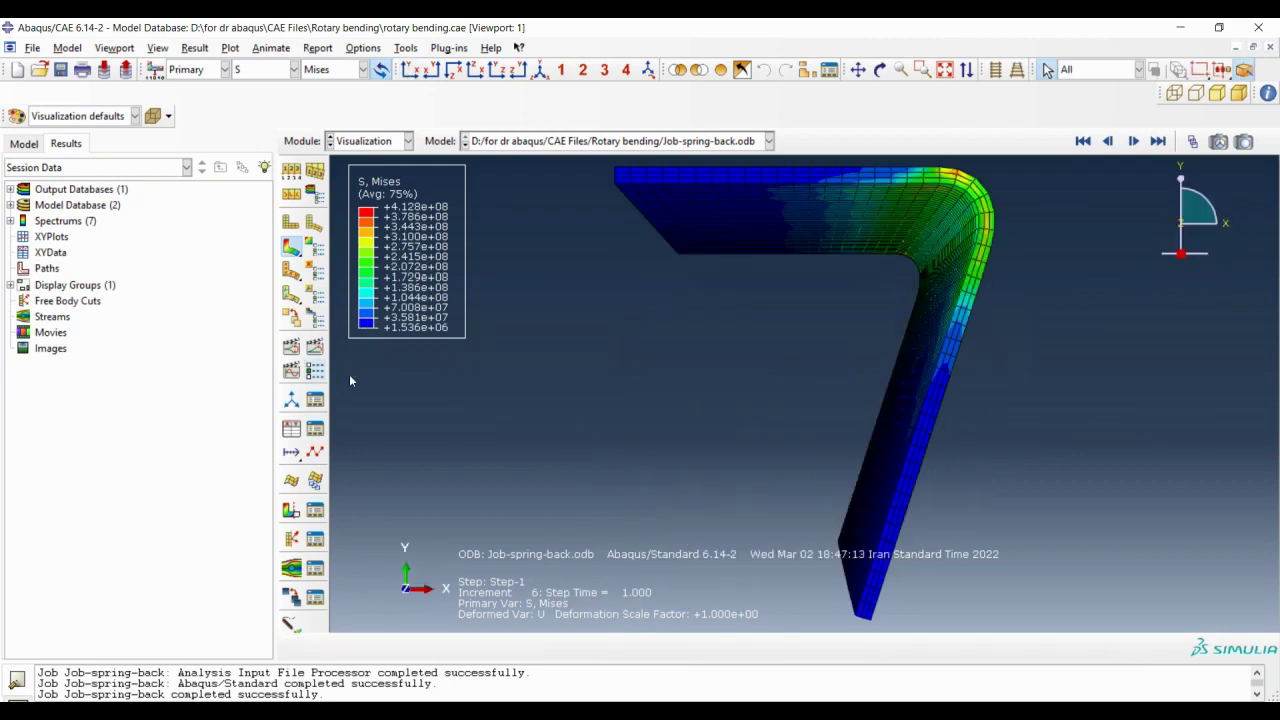
- Animate the time history and lower the animation frame rate in two stages
left_click(314, 346)
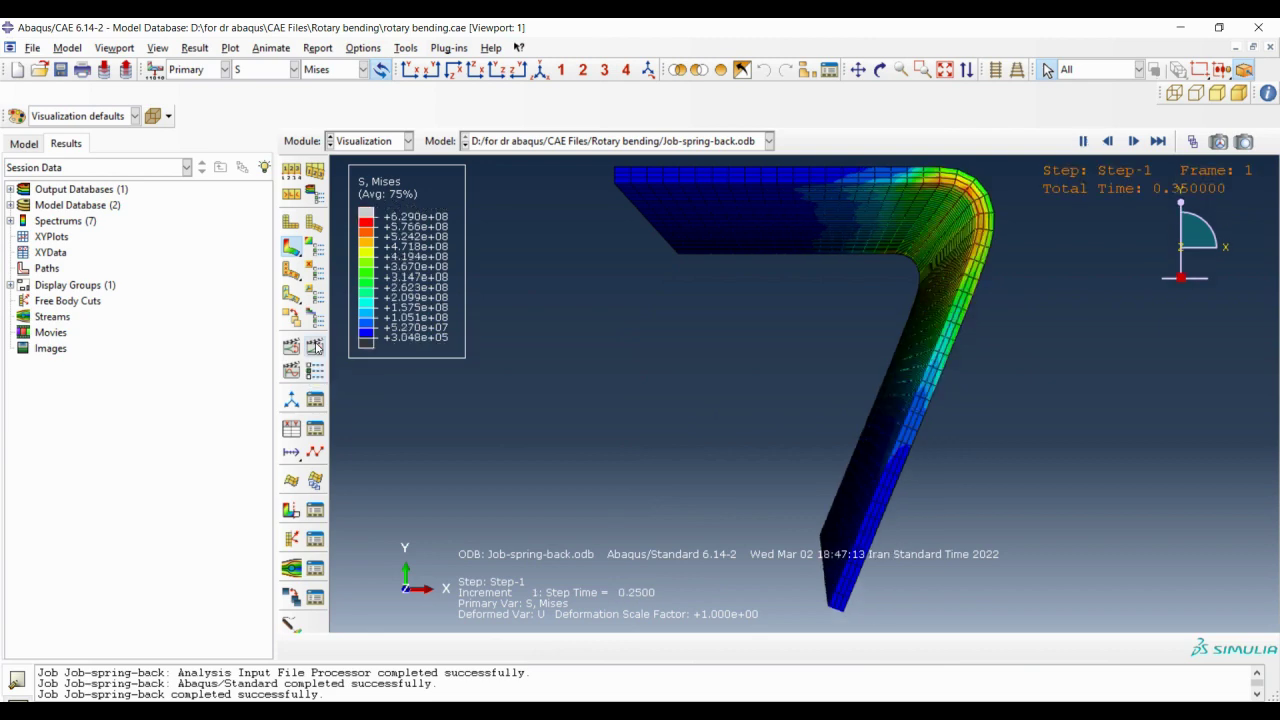
left_click(315, 371)
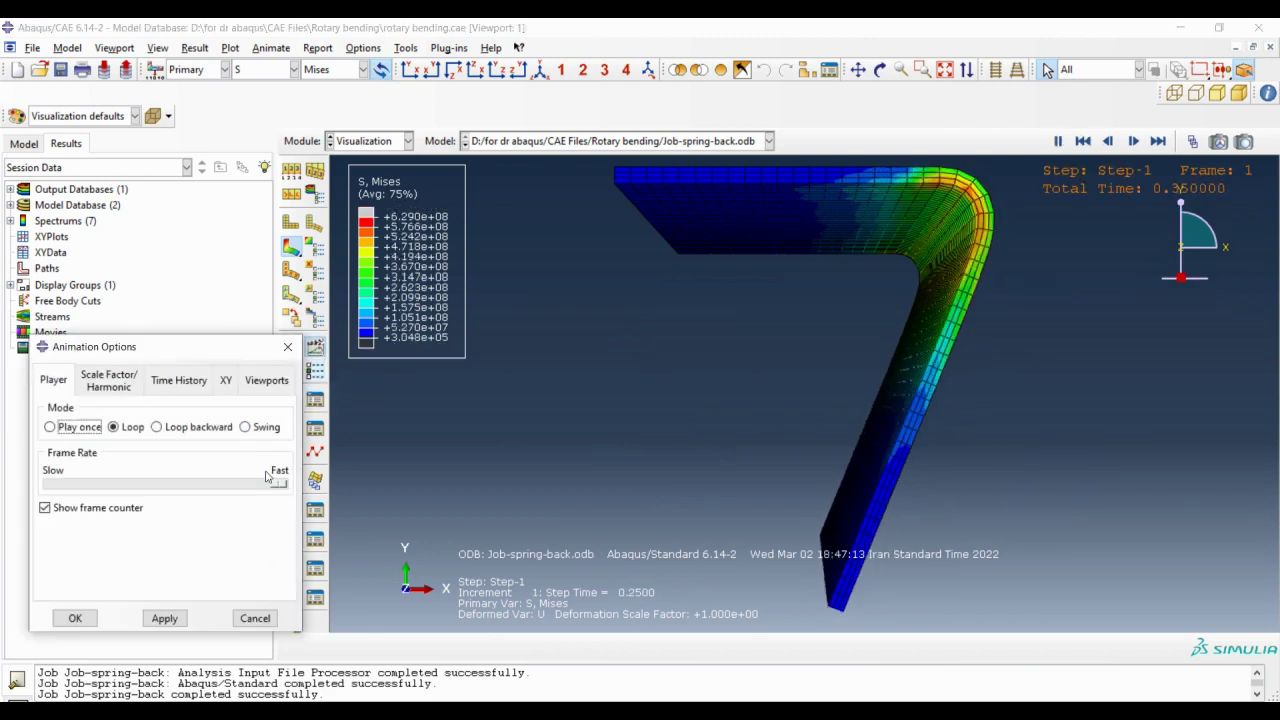
left_click_drag(279, 483, 163, 490)
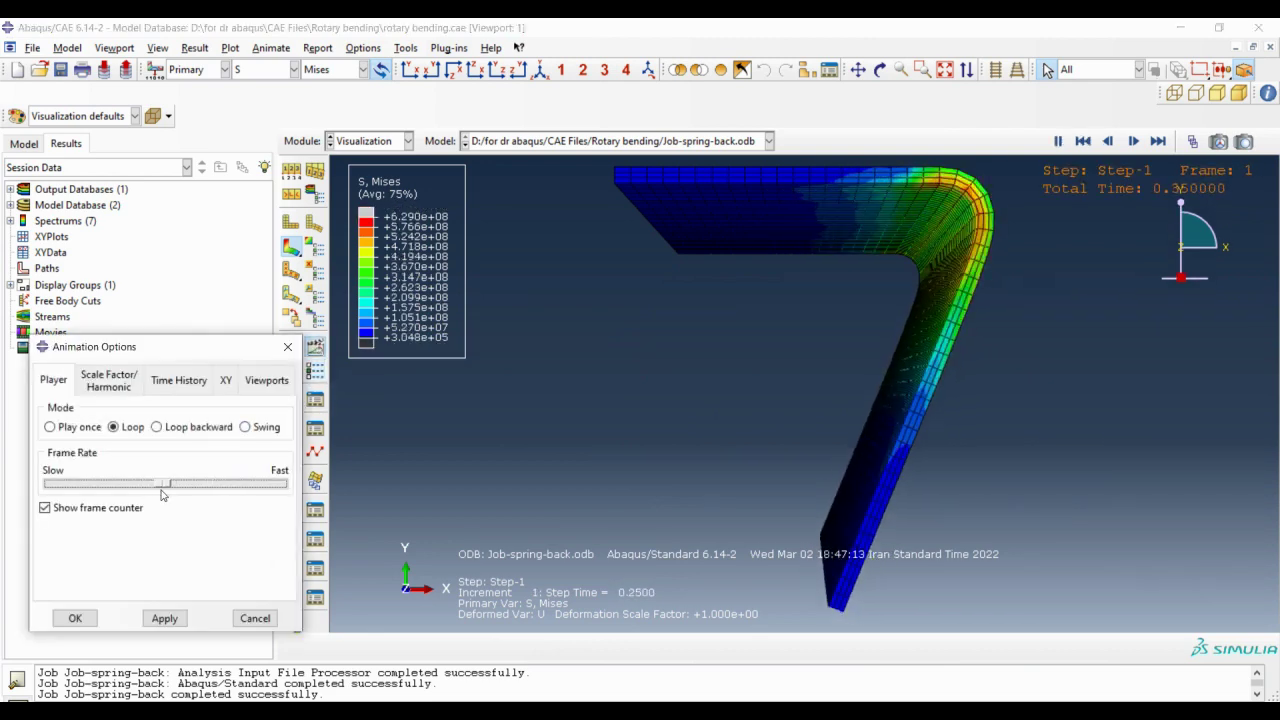
left_click(164, 618)
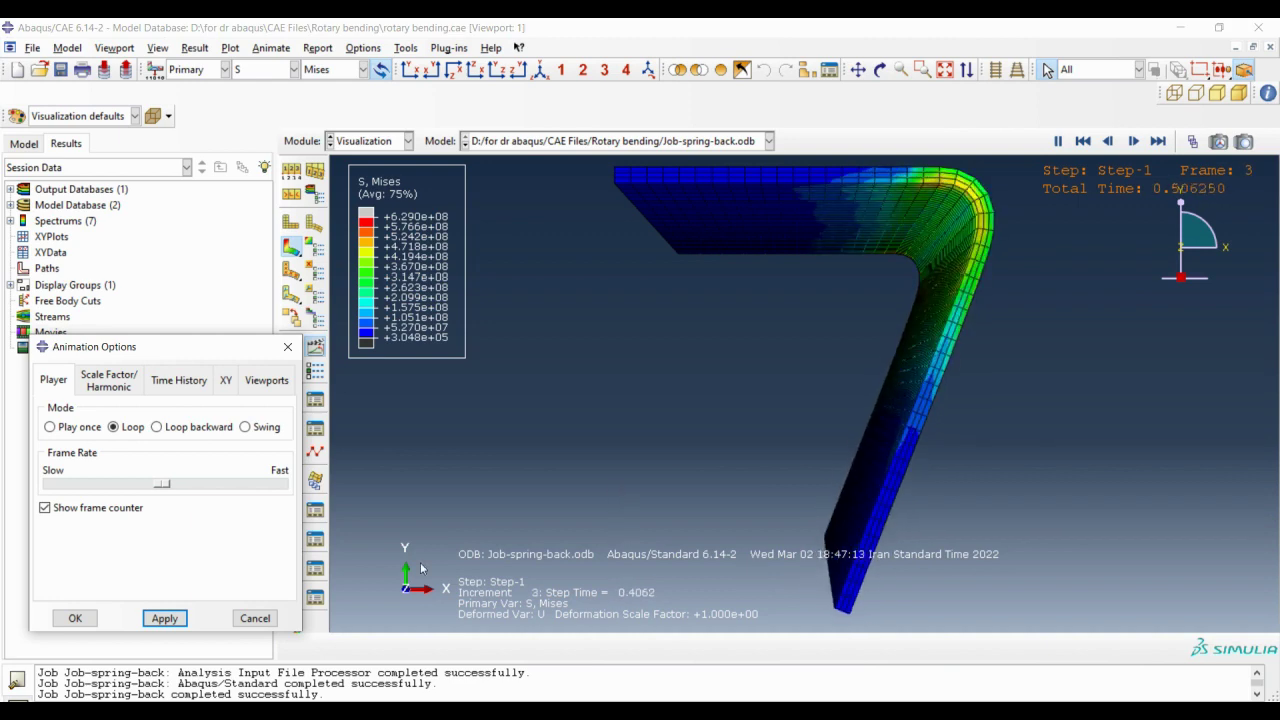
left_click_drag(155, 485, 120, 485)
left_click(183, 621)
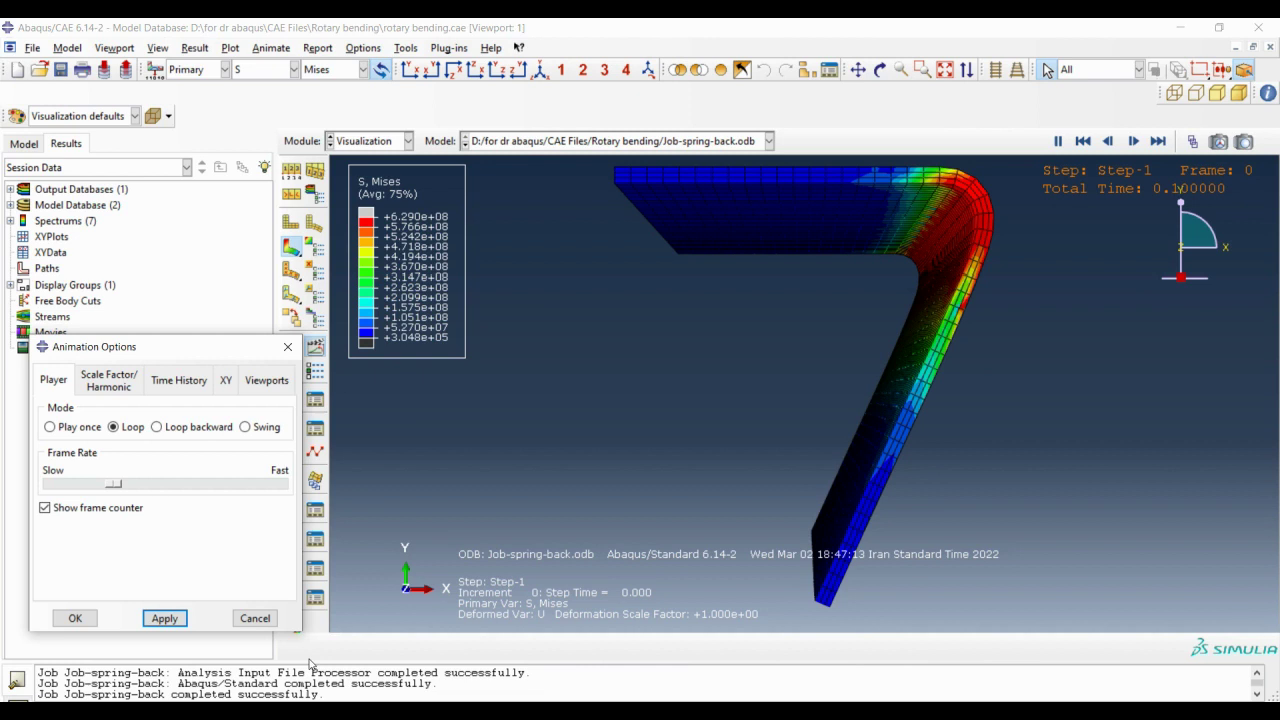
left_click(75, 618)
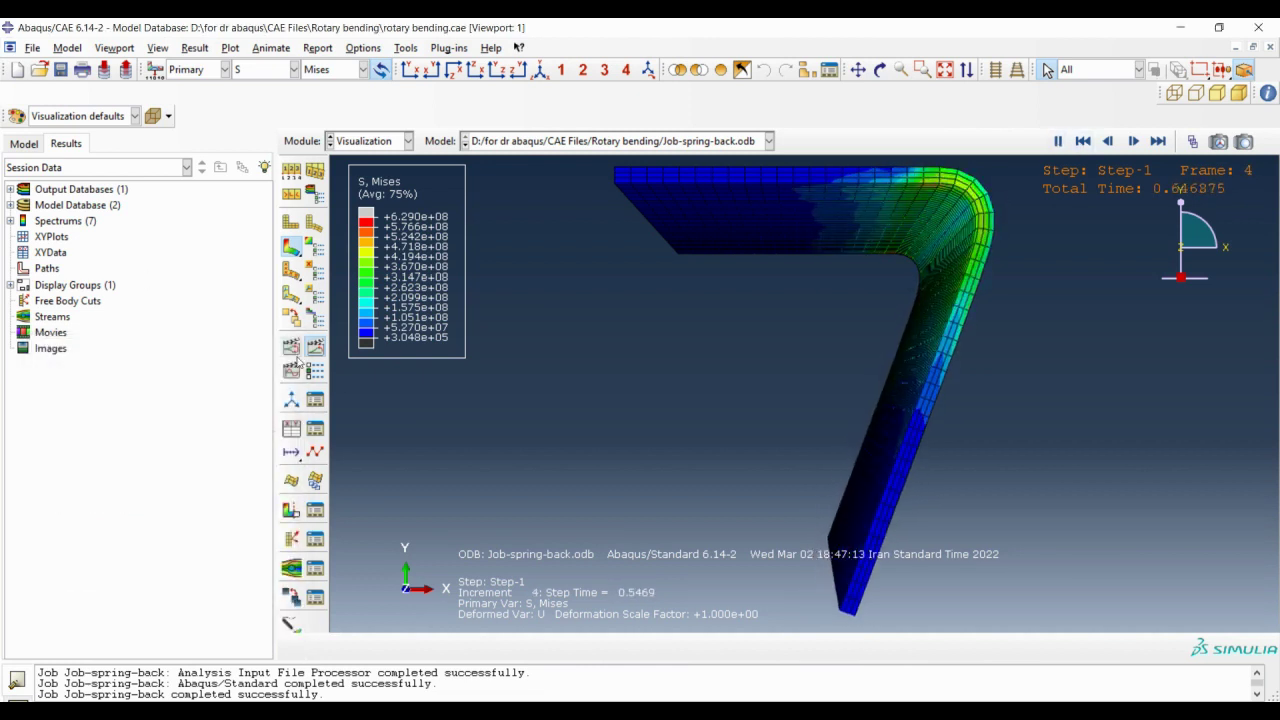
- Stop the animation and step from the first frame through increments 1 to 6 (step time 1.000)
left_click(1082, 143)
left_click(1082, 141)
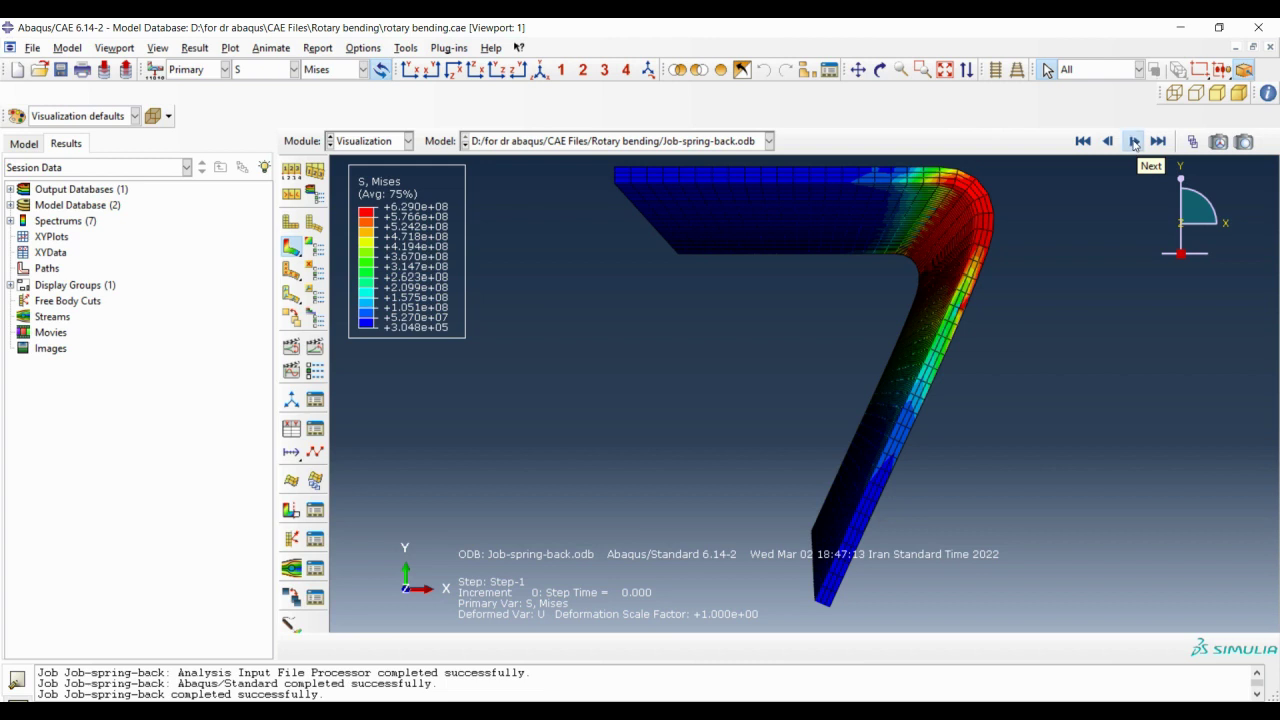
left_click(1134, 142)
left_click(1134, 142)
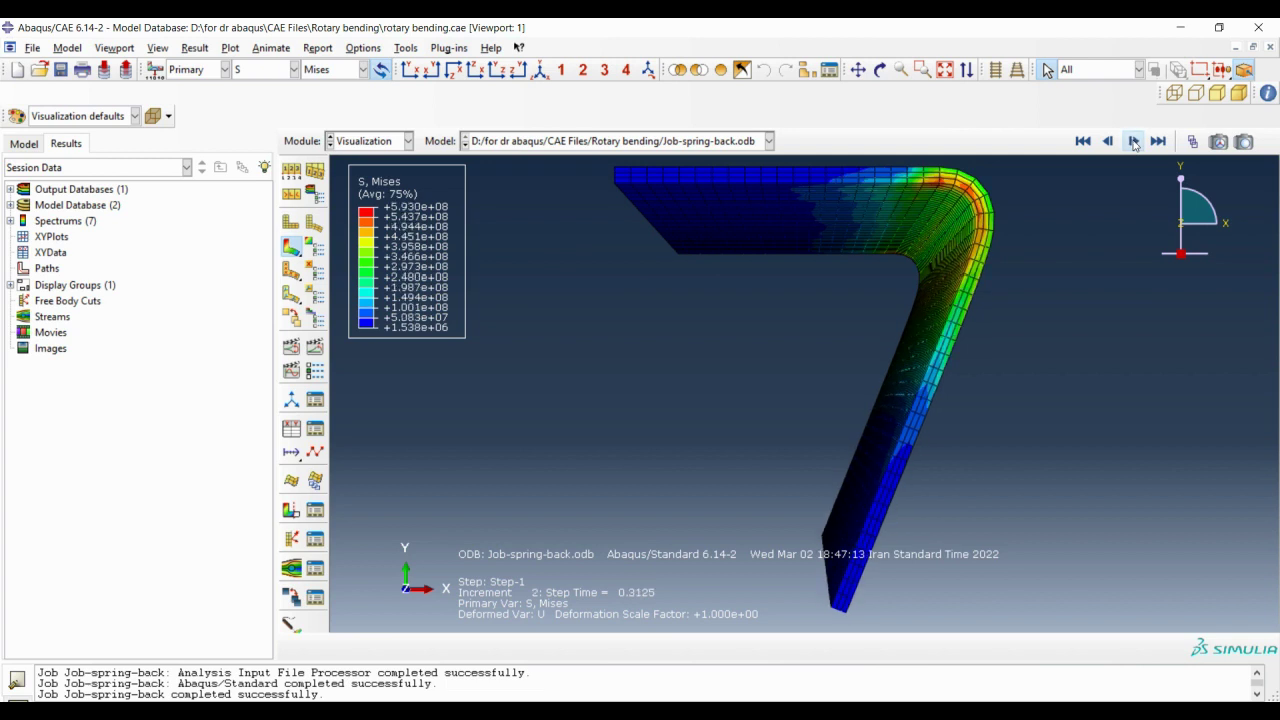
left_click(1134, 142)
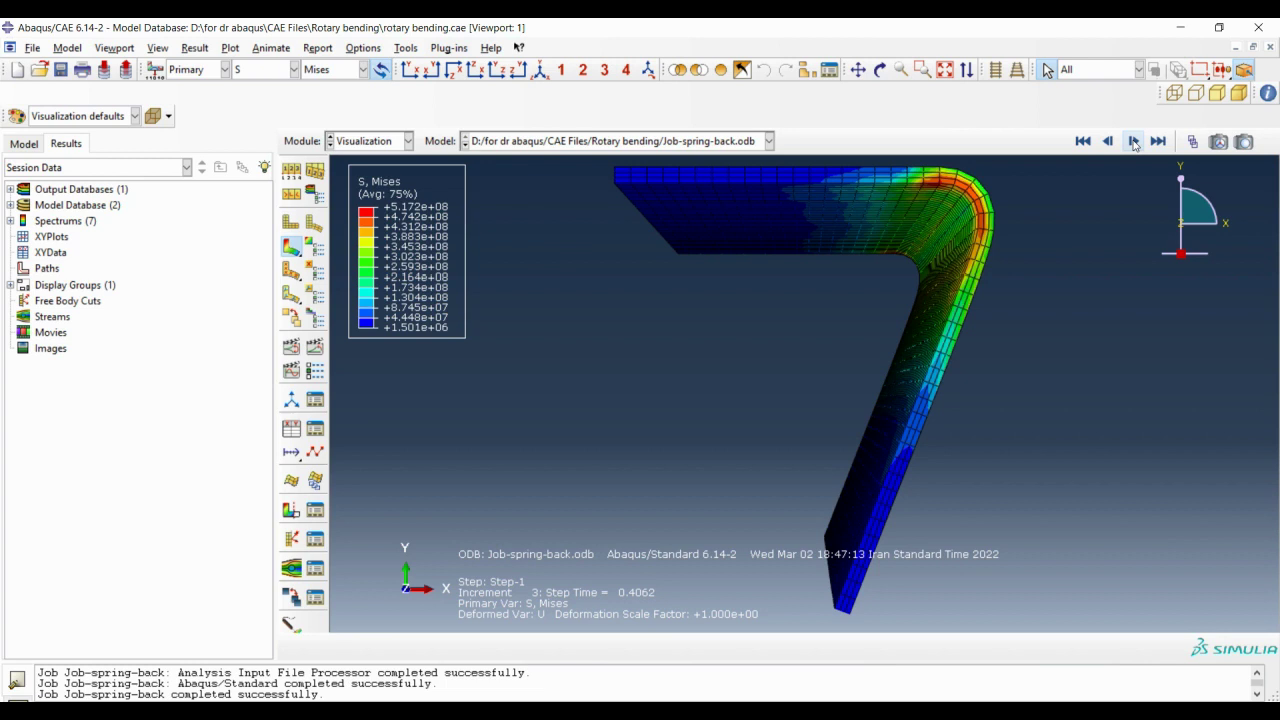
left_click(1134, 142)
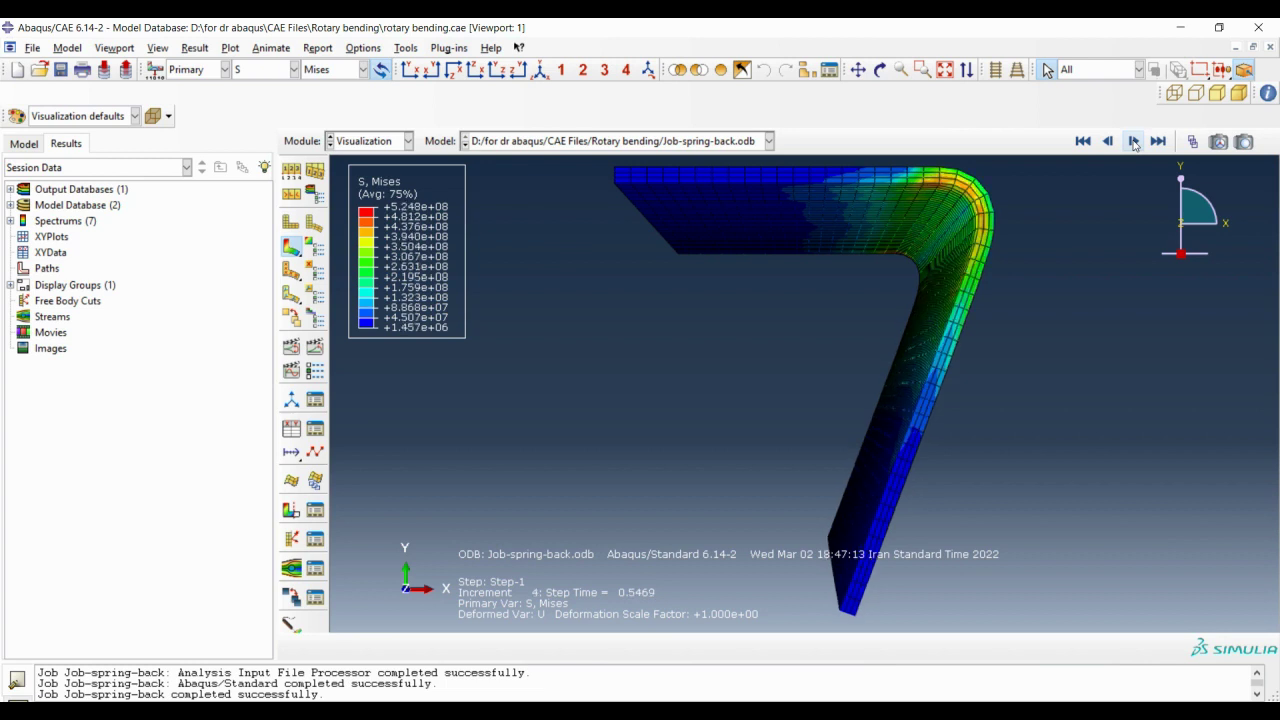
left_click(1134, 142)
left_click(1134, 142)
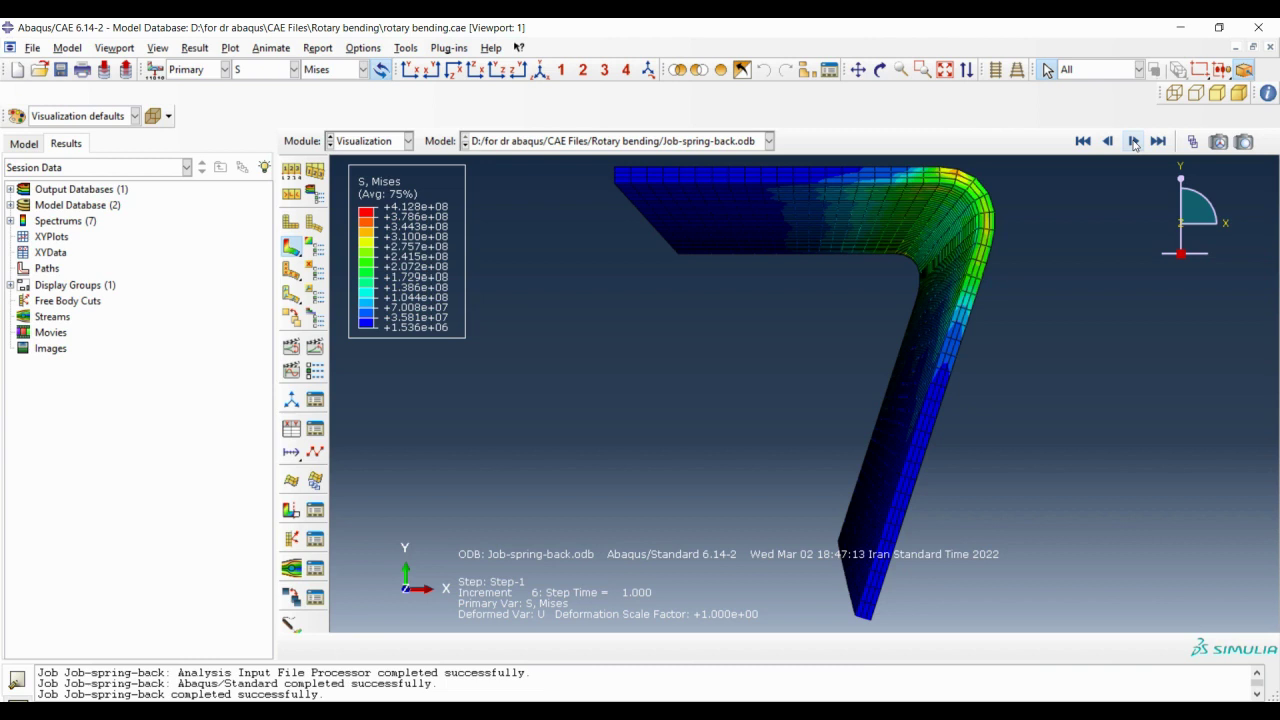
left_click(1134, 142)
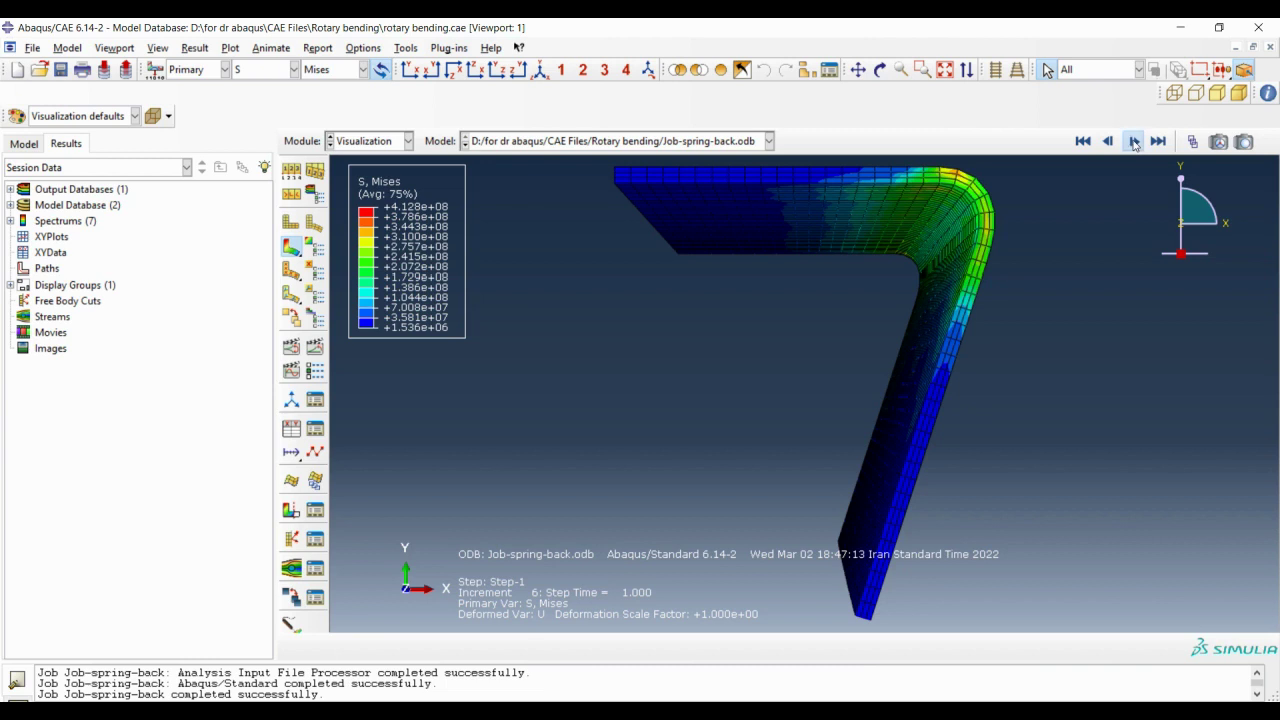
- Create XY data from ODB field output with position set to Unique Nodal
left_click(291, 429)
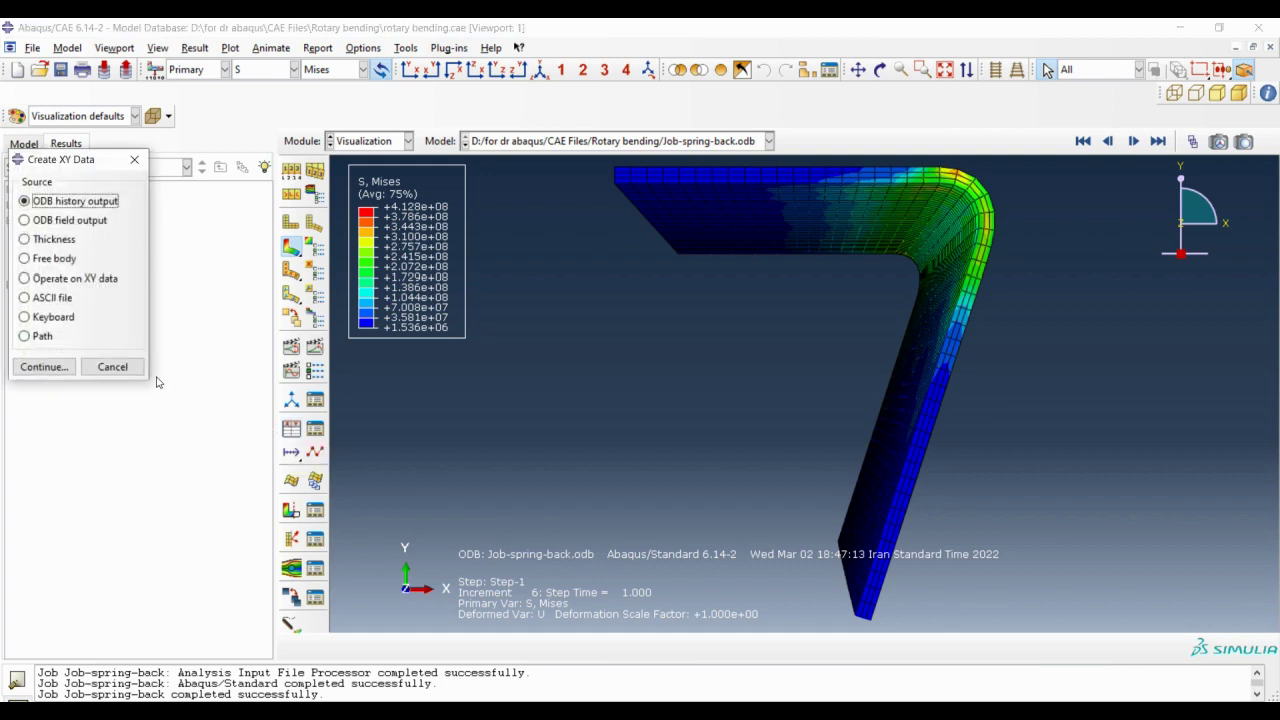
left_click(25, 220)
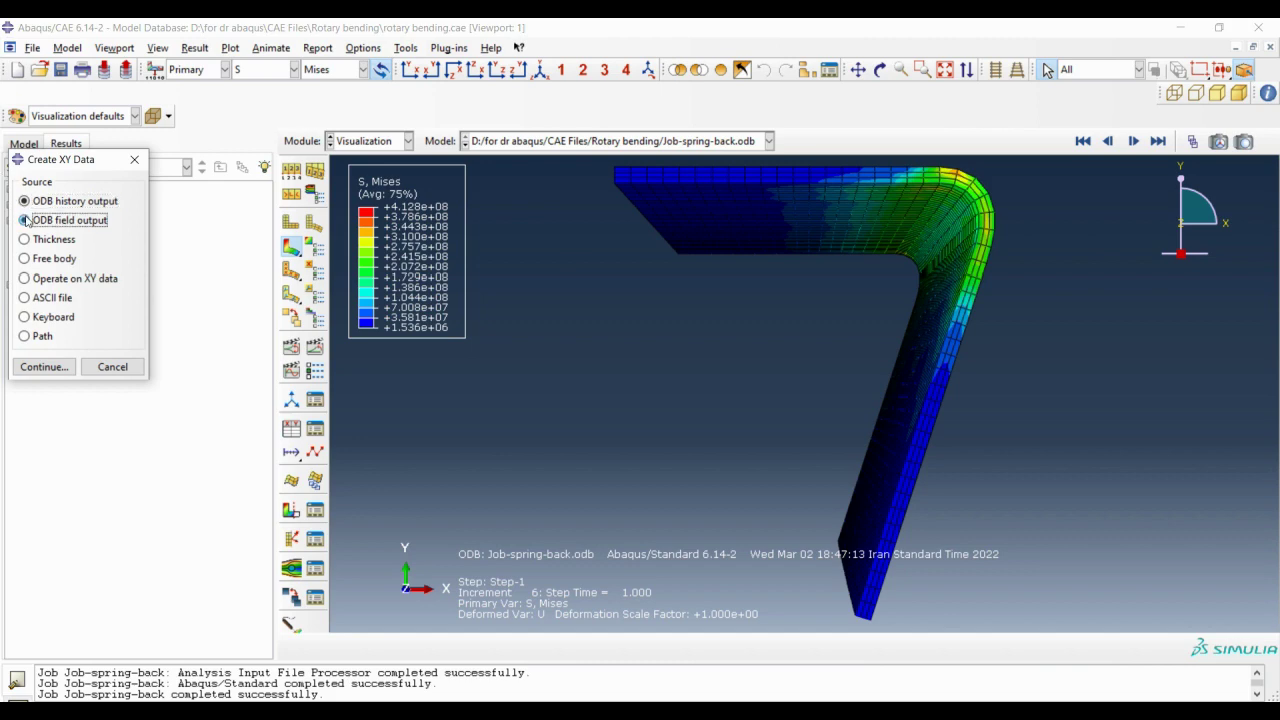
left_click(64, 376)
left_click_drag(95, 259, 383, 240)
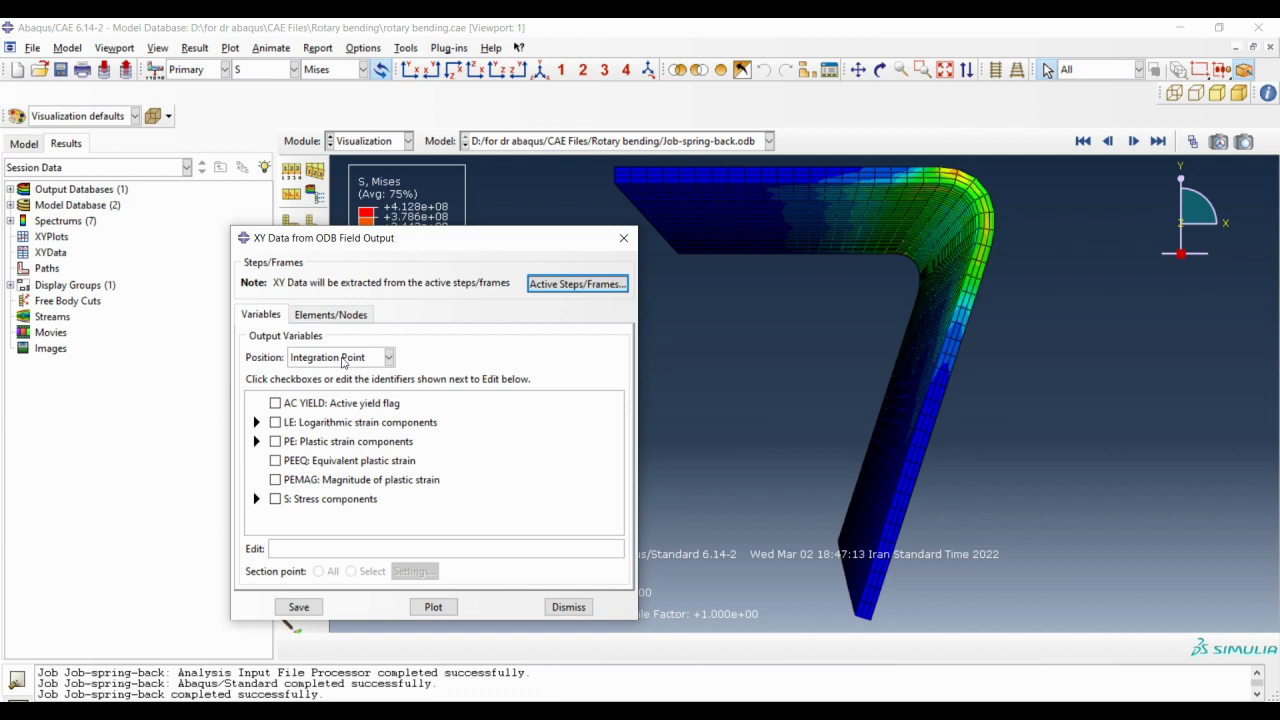
left_click(346, 364)
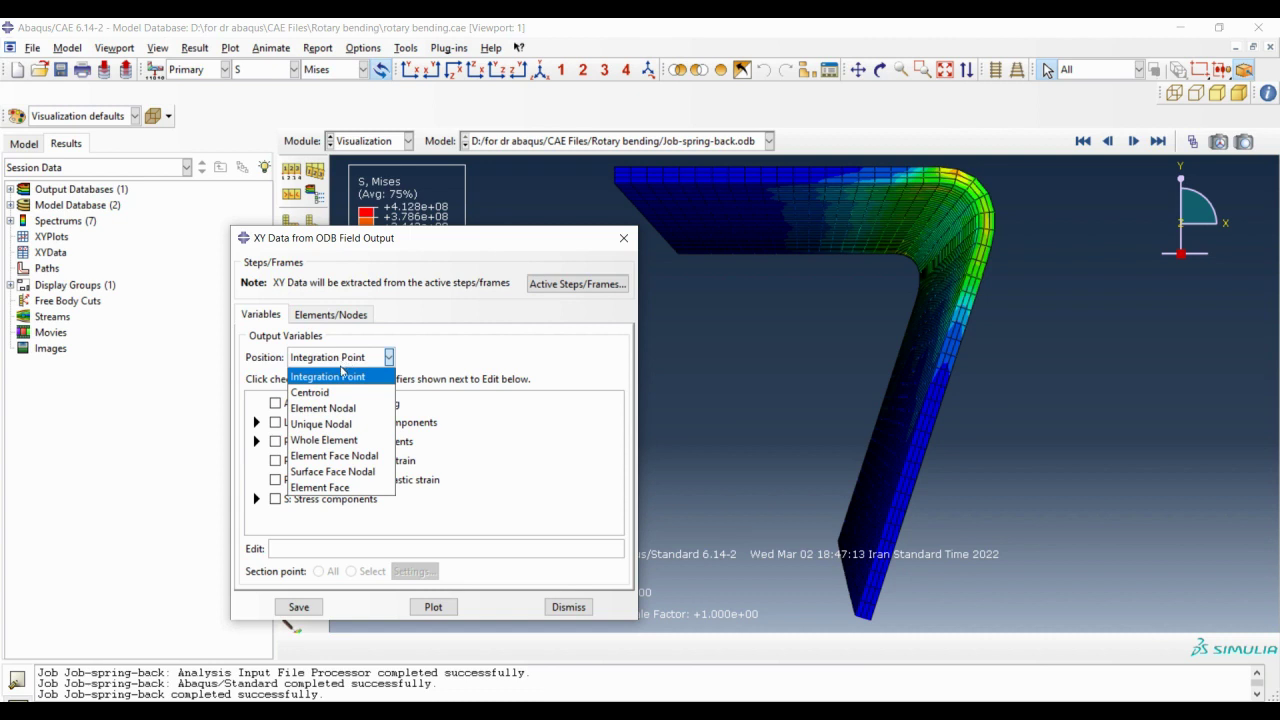
left_click(325, 425)
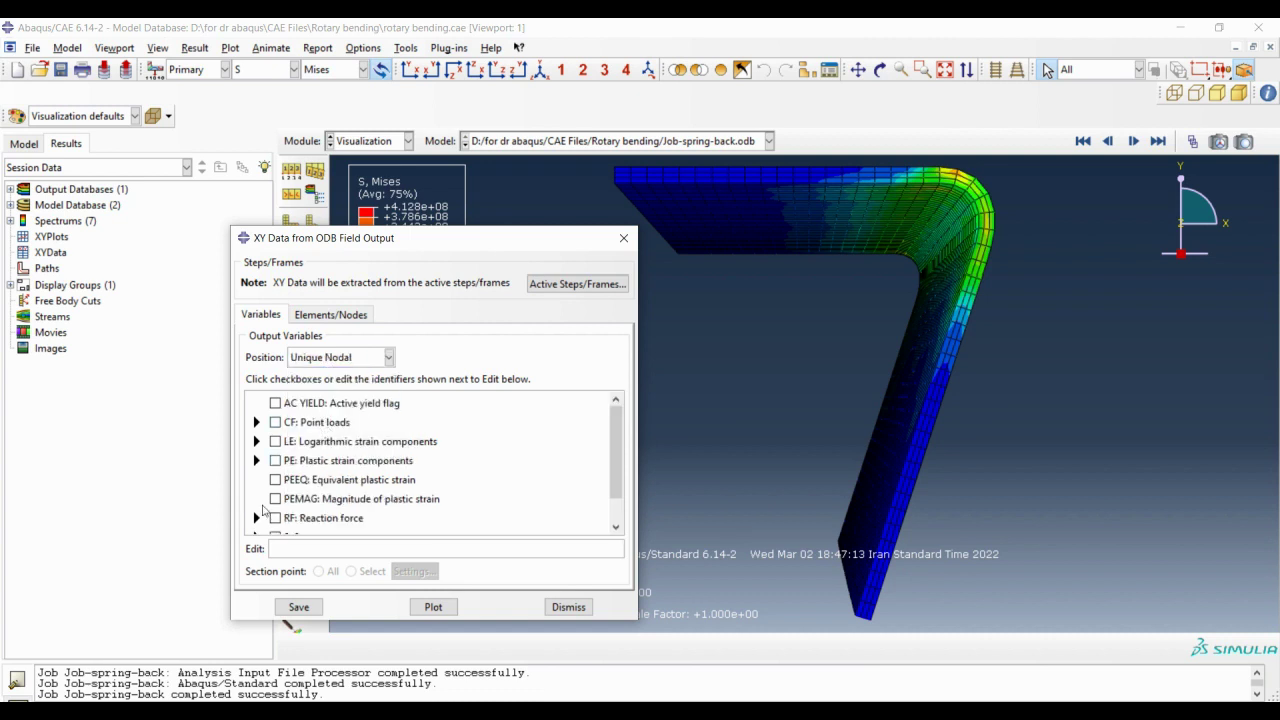
- Select displacement U Magnitude as the output variable instead of U2
scroll(289, 507, "down", 1)
scroll(289, 507, "down", 1)
scroll(289, 507, "up", 1)
scroll(270, 518, "down", 1)
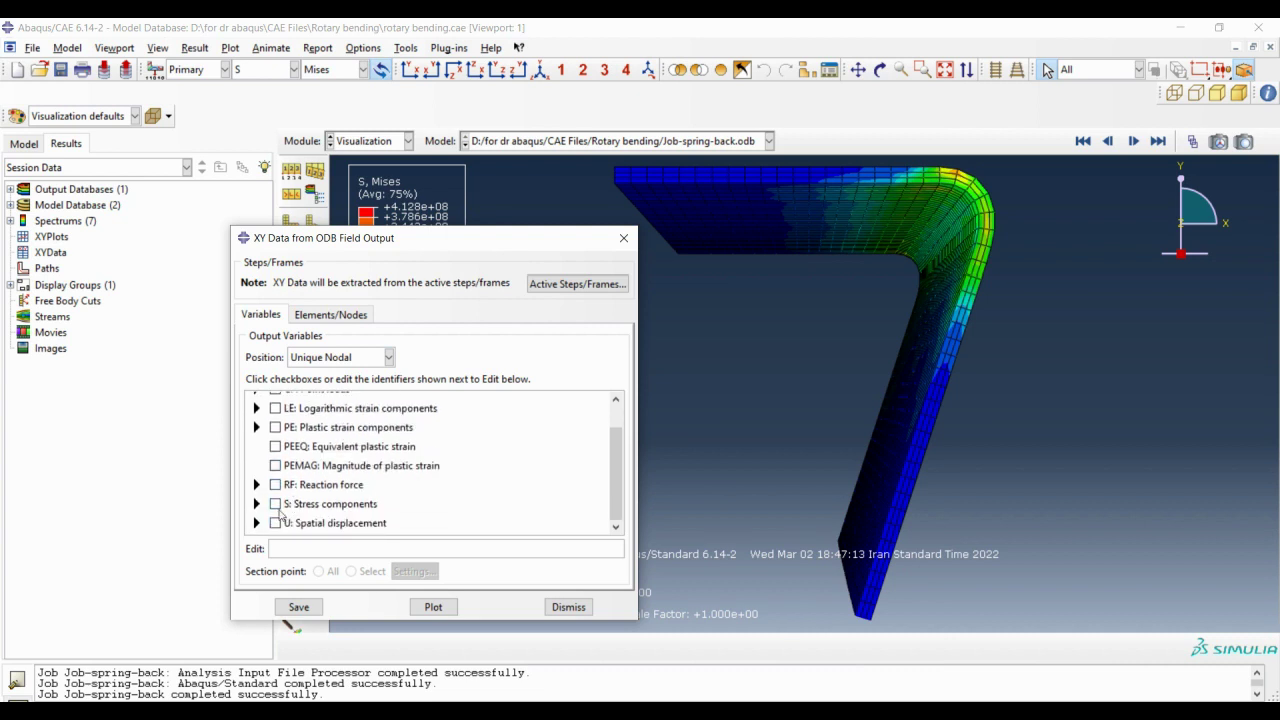
left_click(257, 523)
scroll(295, 515, "down", 3)
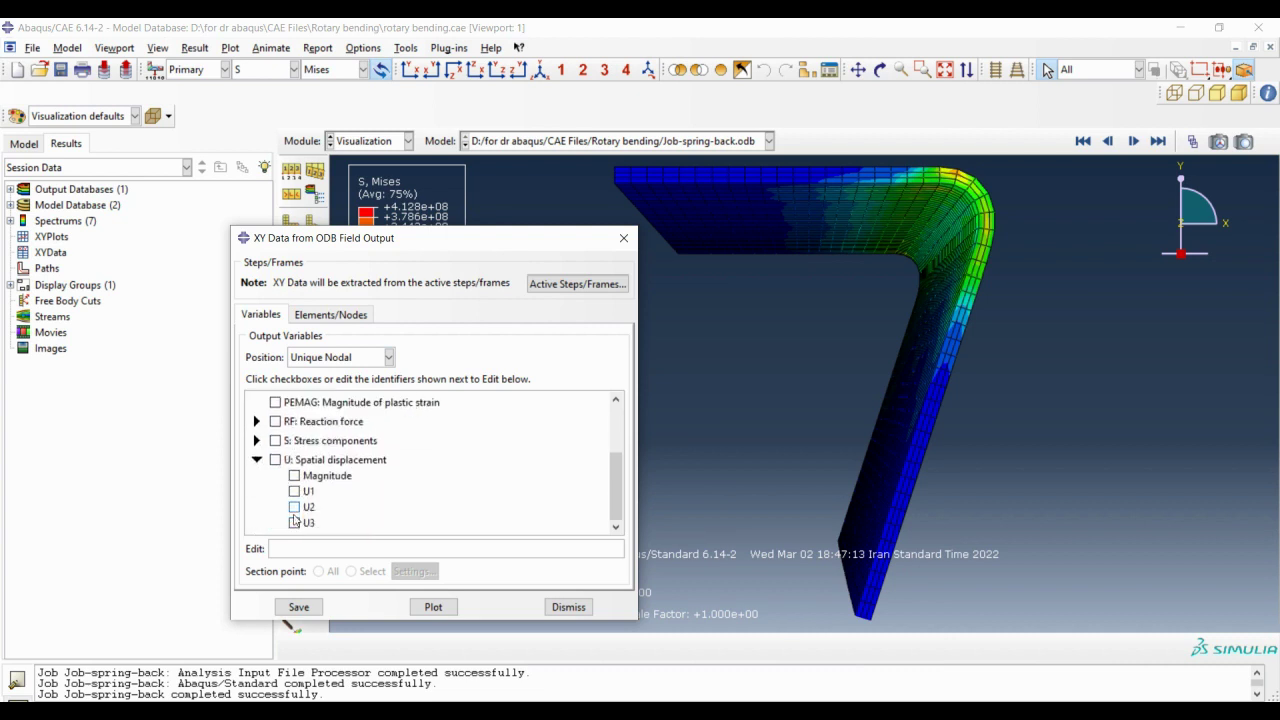
left_click(295, 508)
left_click(294, 476)
- Pick the blank's bottom-tip node 10404 and plot its U.Magnitude against time
left_click(334, 318)
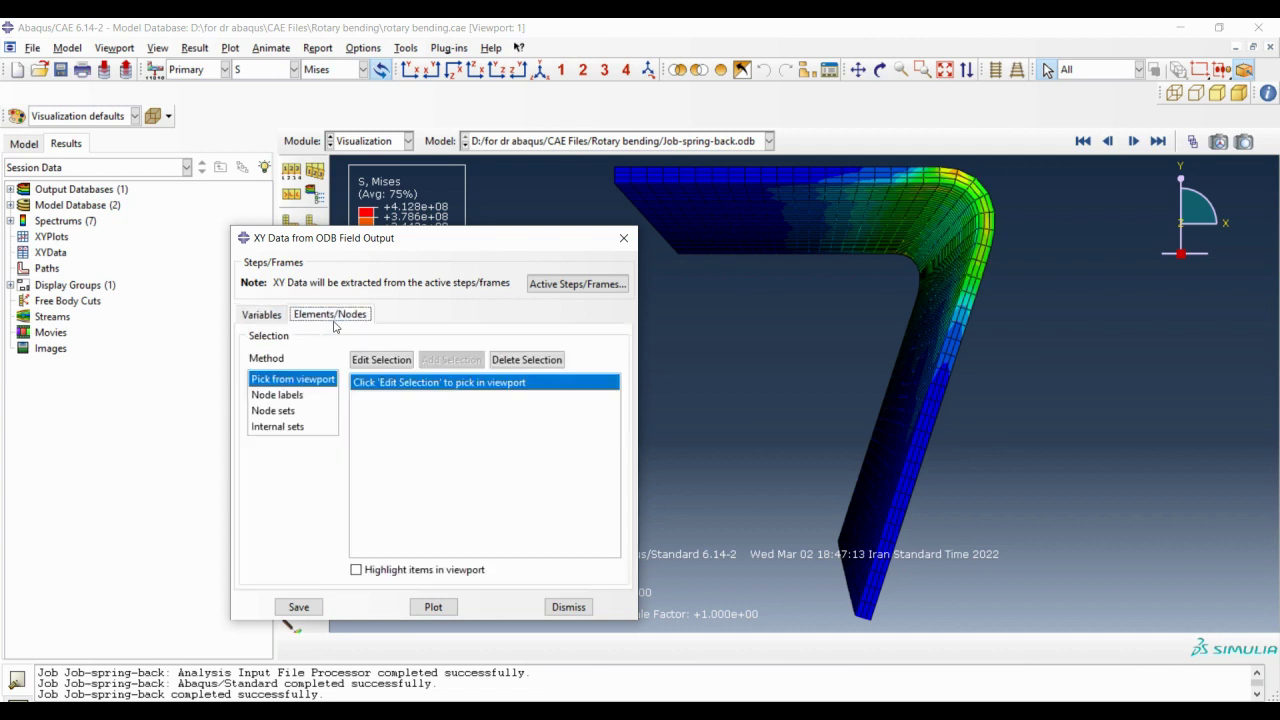
left_click(381, 360)
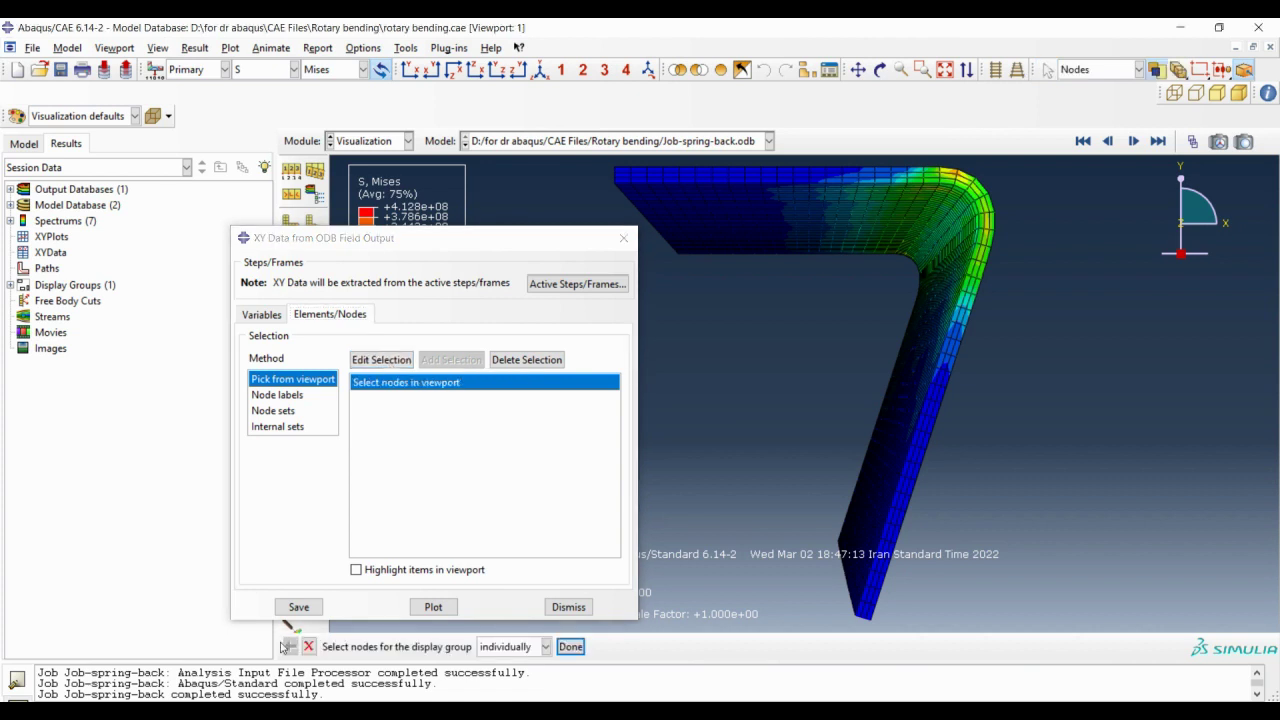
left_click(874, 625)
left_click(427, 605)
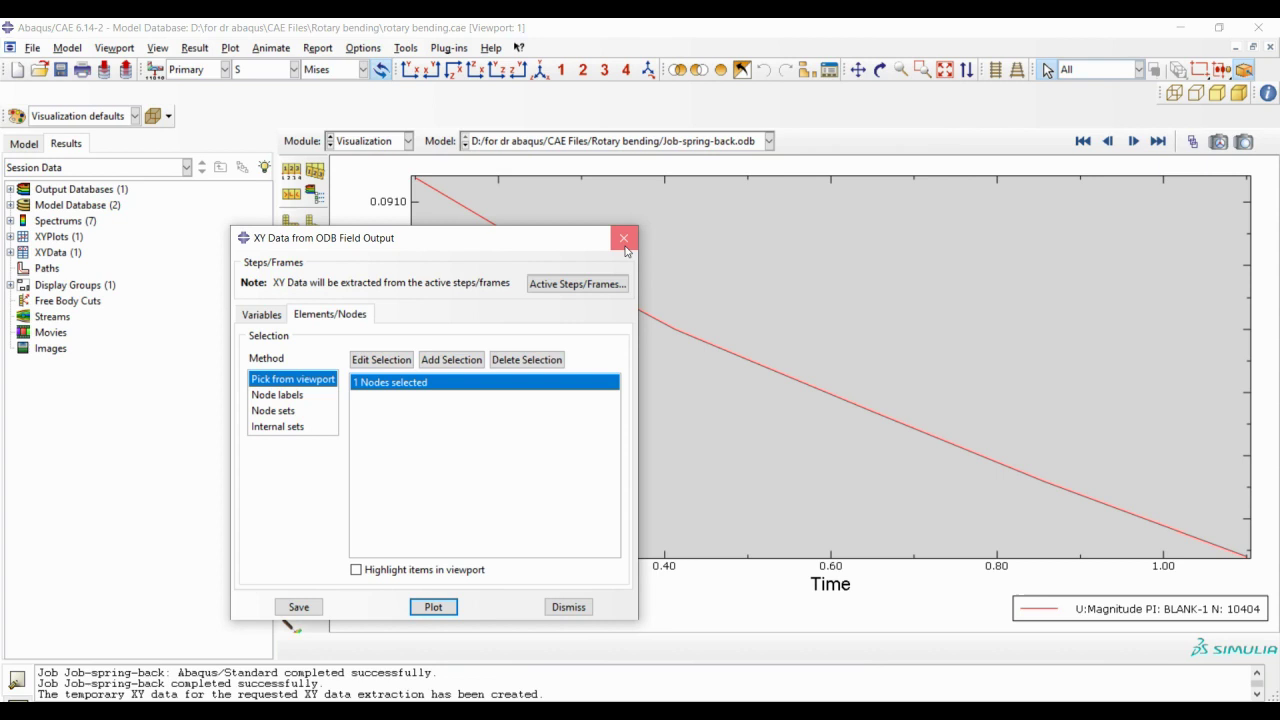
left_click(623, 239)
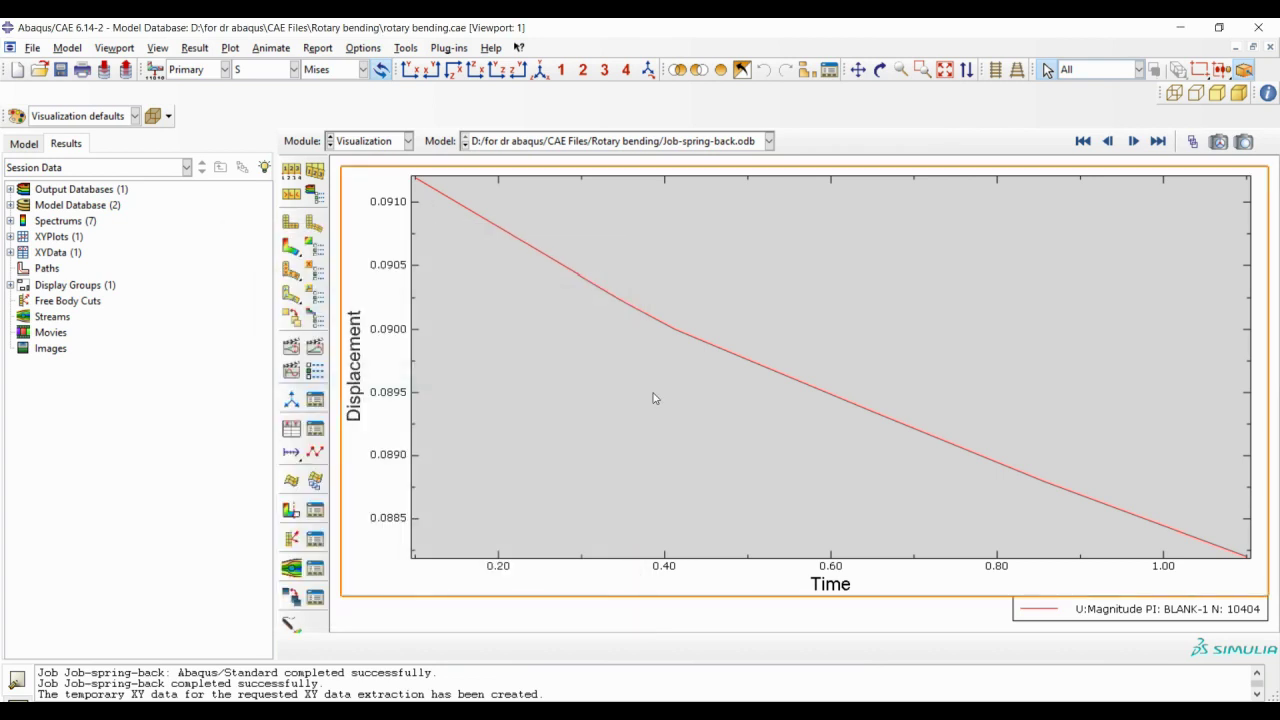